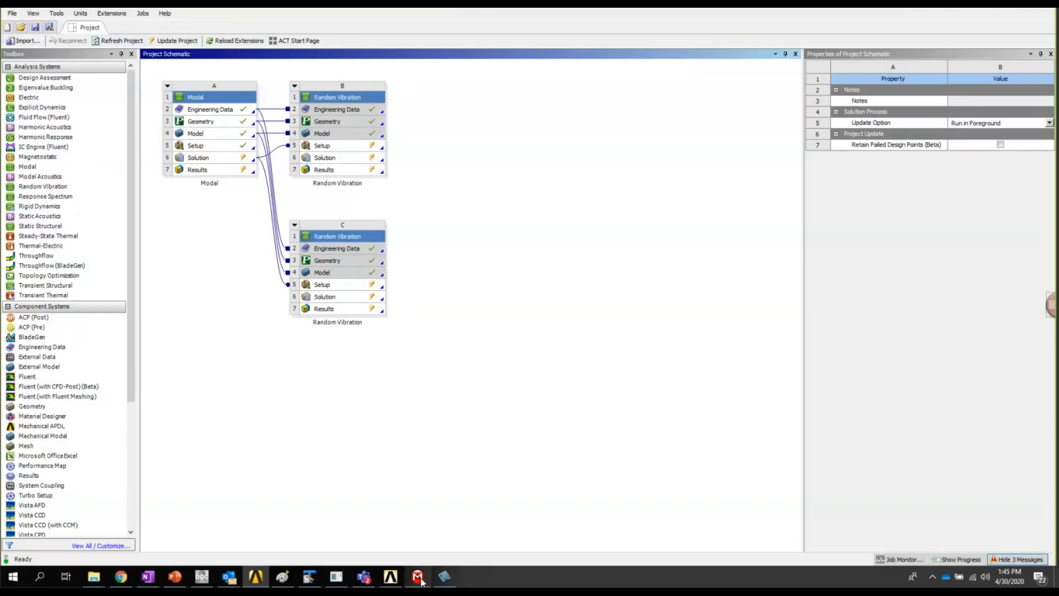
Switch to the Mechanical window and inspect the plate model and the Modal analysis's fixed support faces.
mouse_move(419, 577)
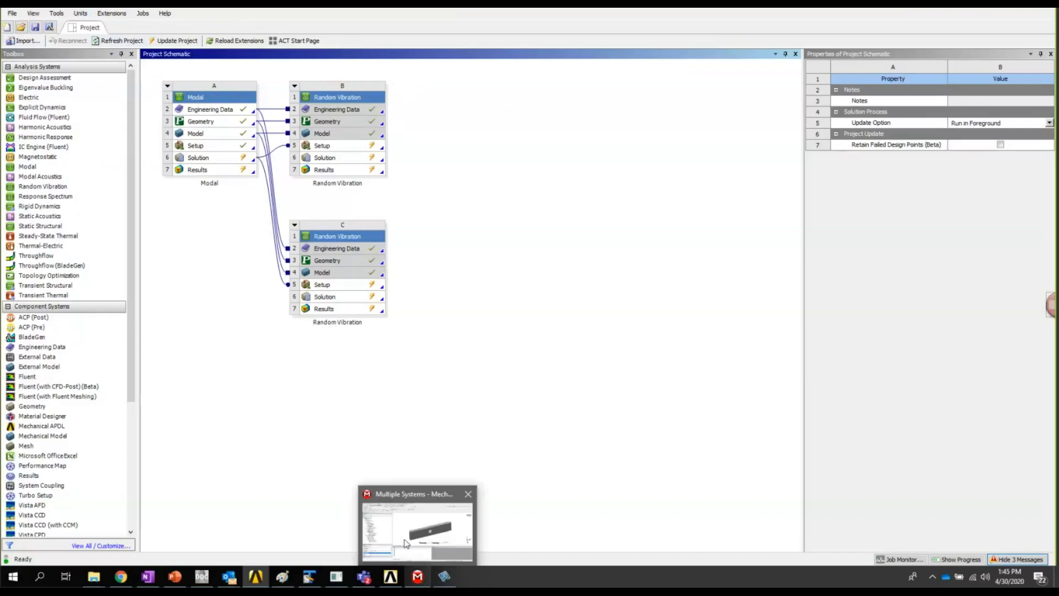
click(409, 542)
mouse_move(523, 296)
middle_down()
mouse_move(531, 295)
mouse_move(465, 265)
mouse_move(388, 318)
mouse_move(390, 300)
mouse_move(416, 286)
mouse_move(364, 282)
mouse_move(400, 302)
mouse_move(478, 284)
mouse_move(456, 326)
middle_up()
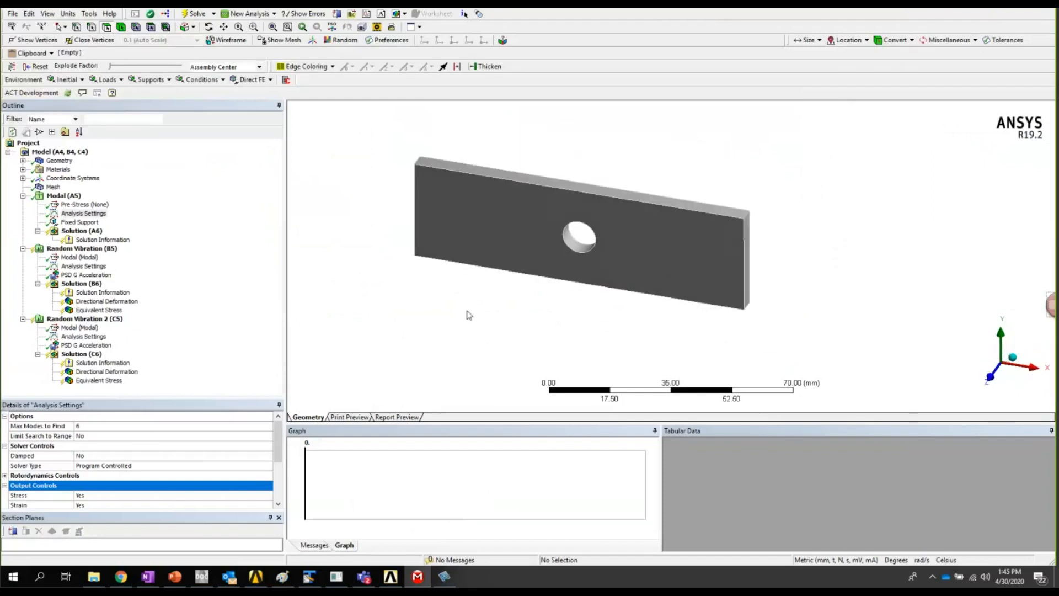
click(254, 579)
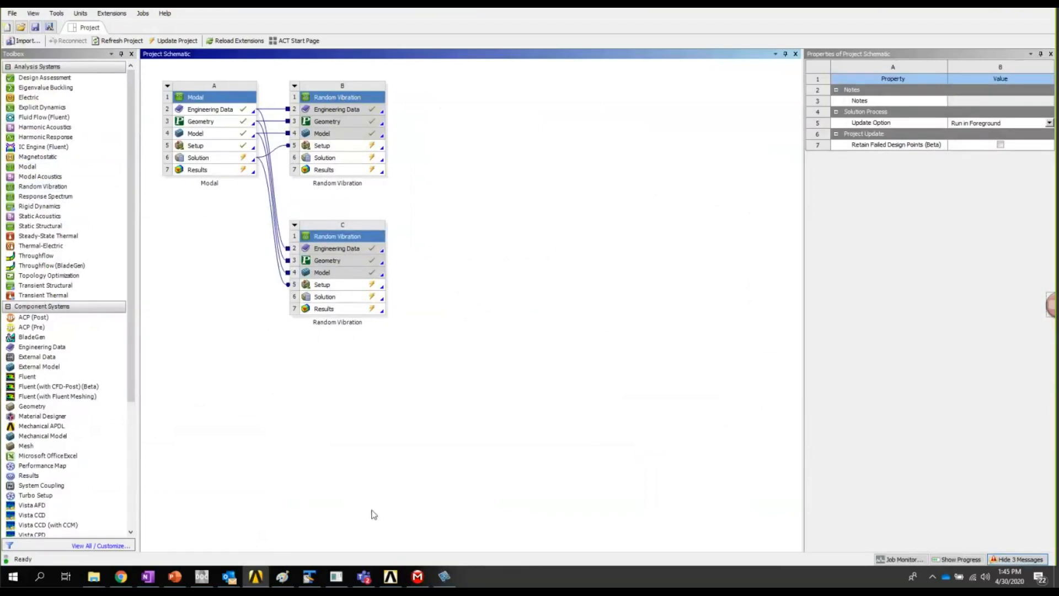
click(417, 578)
click(73, 223)
middle_drag(480, 306, 460, 270)
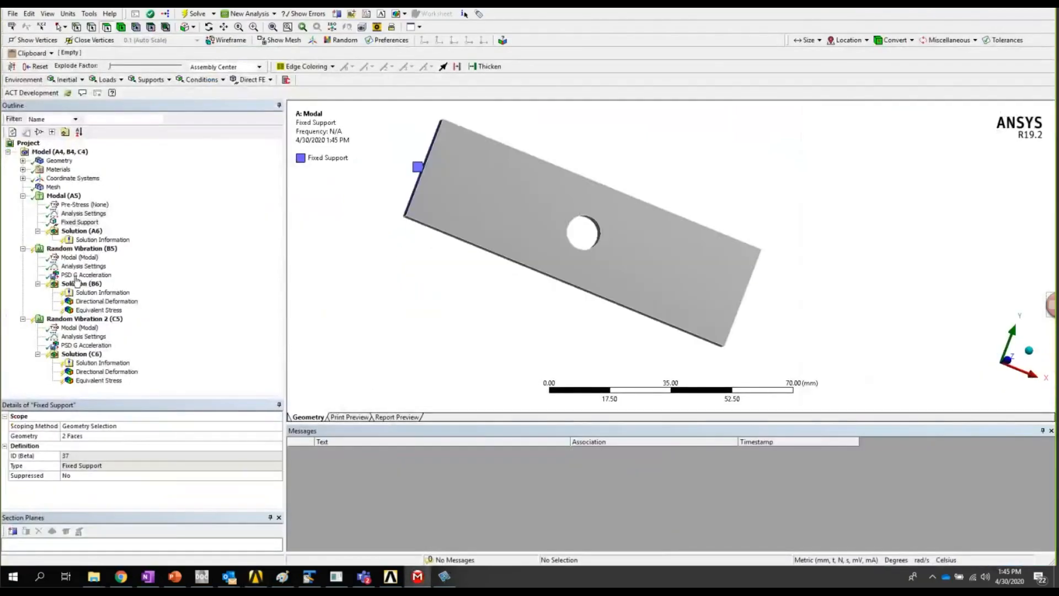
Review the PSD G Acceleration loads of both random vibration analyses, checking their boundary condition, direction and tabular data.
click(76, 280)
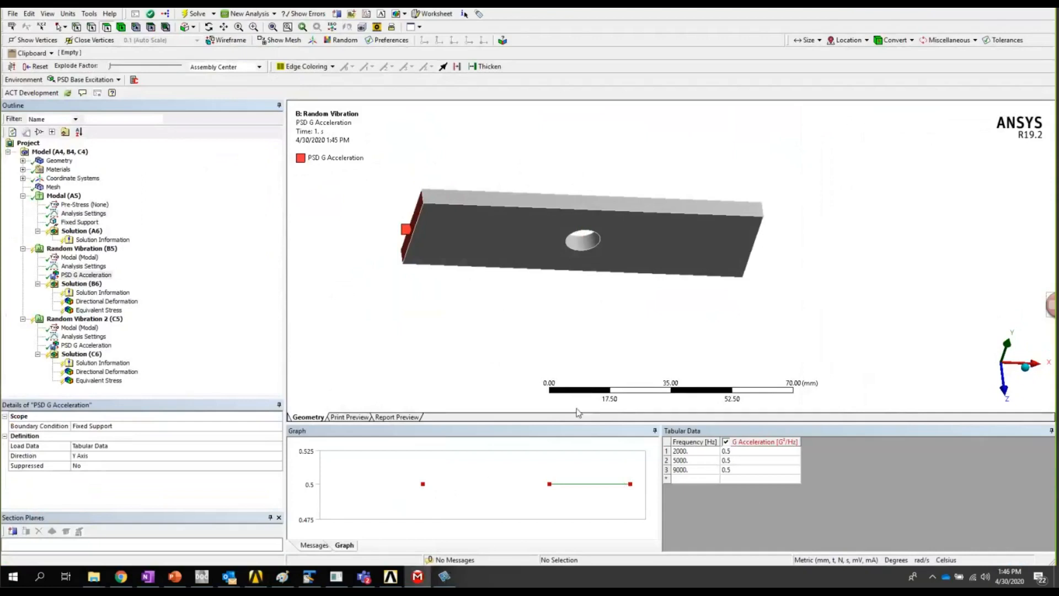
middle_drag(435, 307, 375, 279)
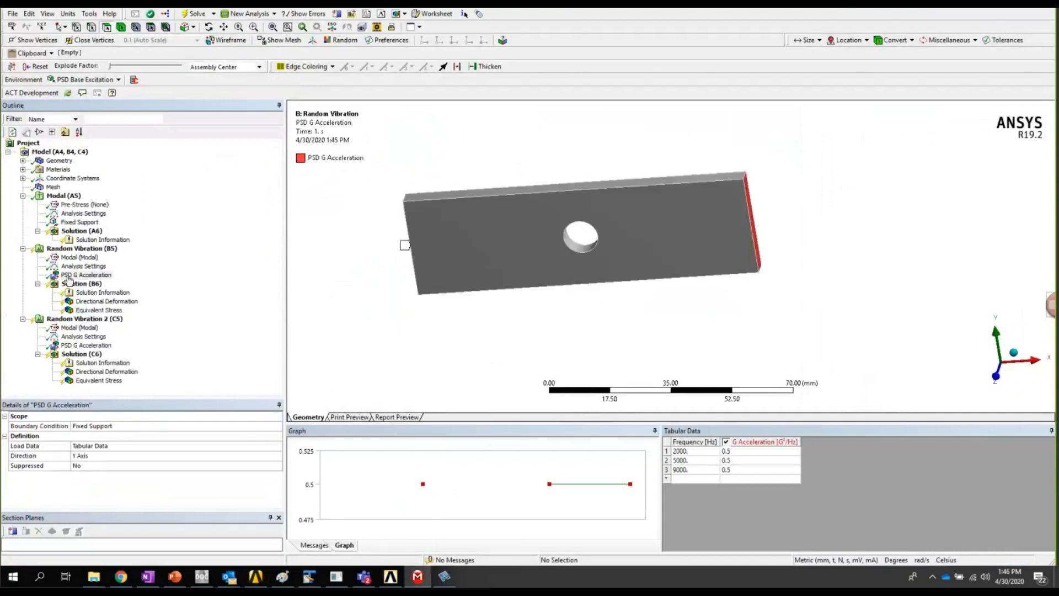
middle_drag(571, 300, 659, 288)
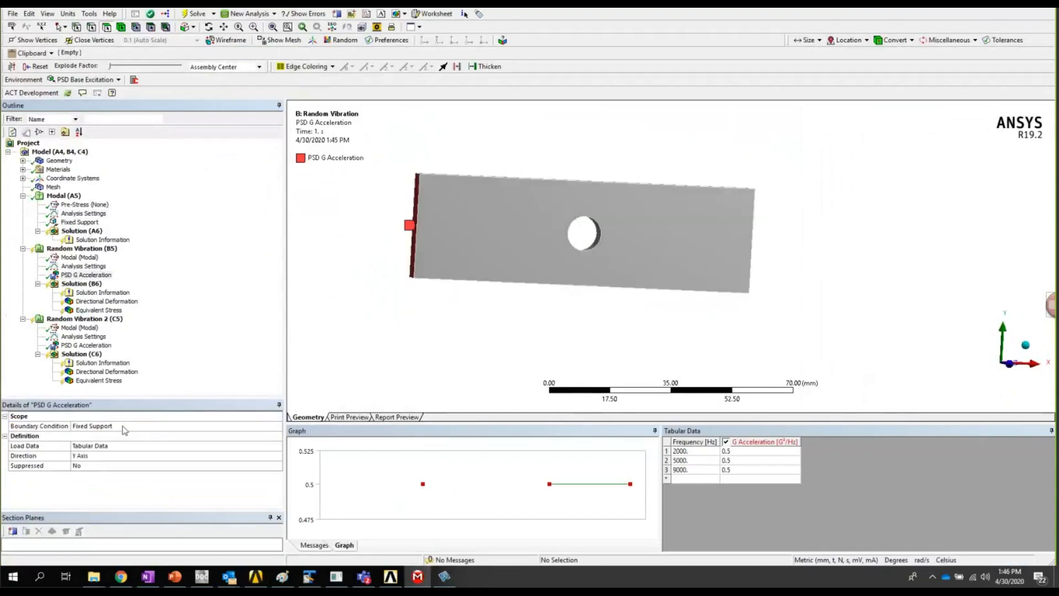
click(84, 456)
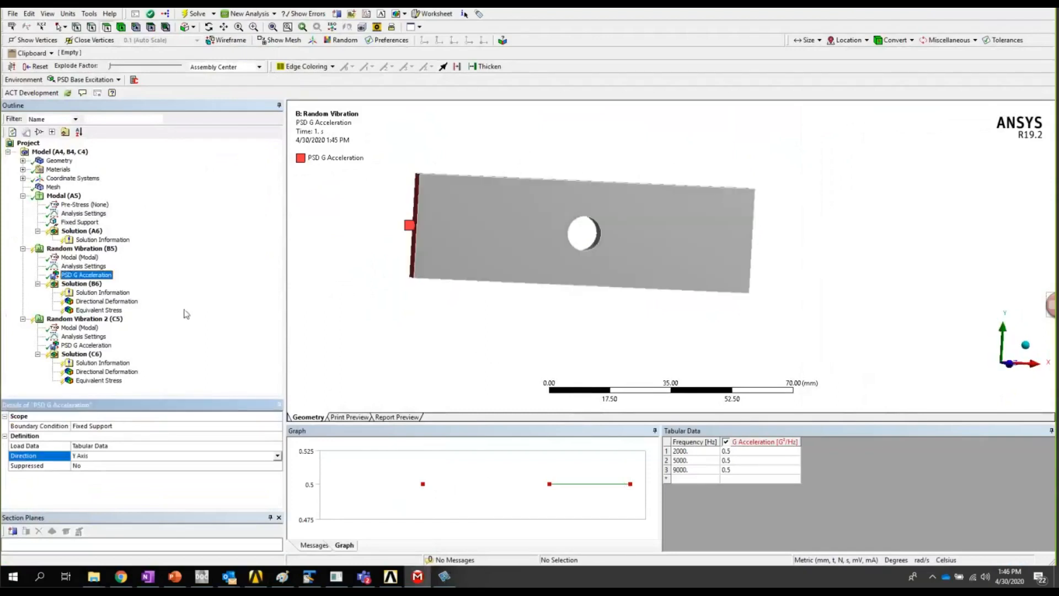
click(87, 344)
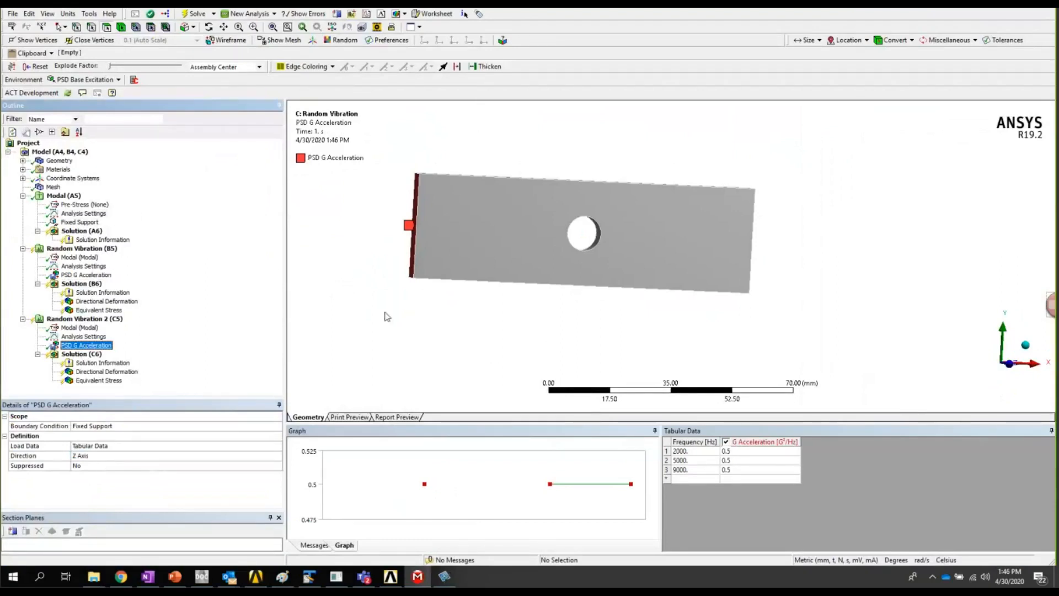
middle_drag(430, 324, 416, 361)
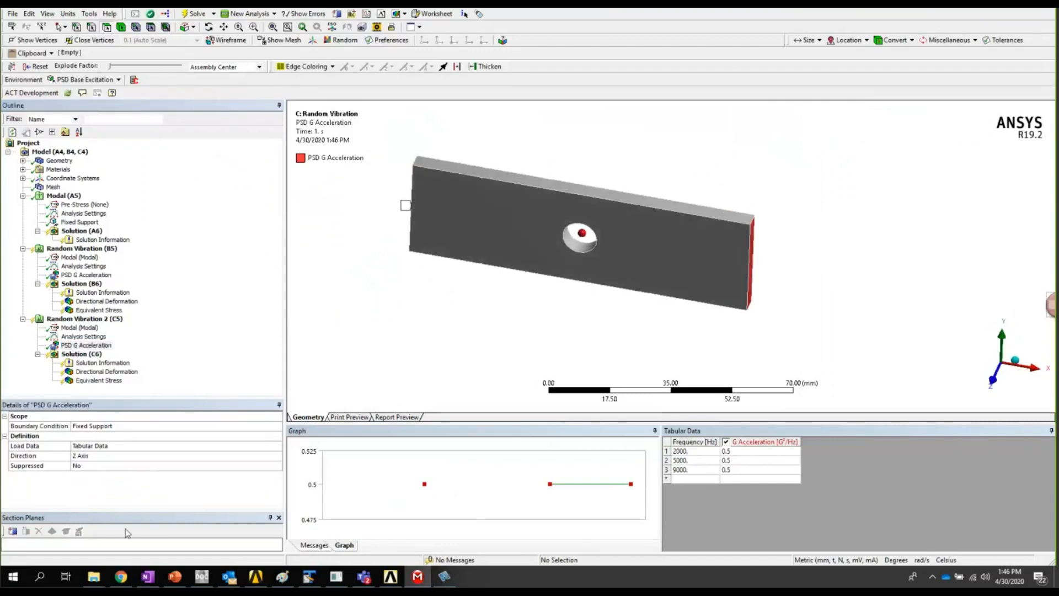
Switch to the RV folder in File Explorer, open its Modal subfolder and copy that folder's path.
mouse_move(95, 581)
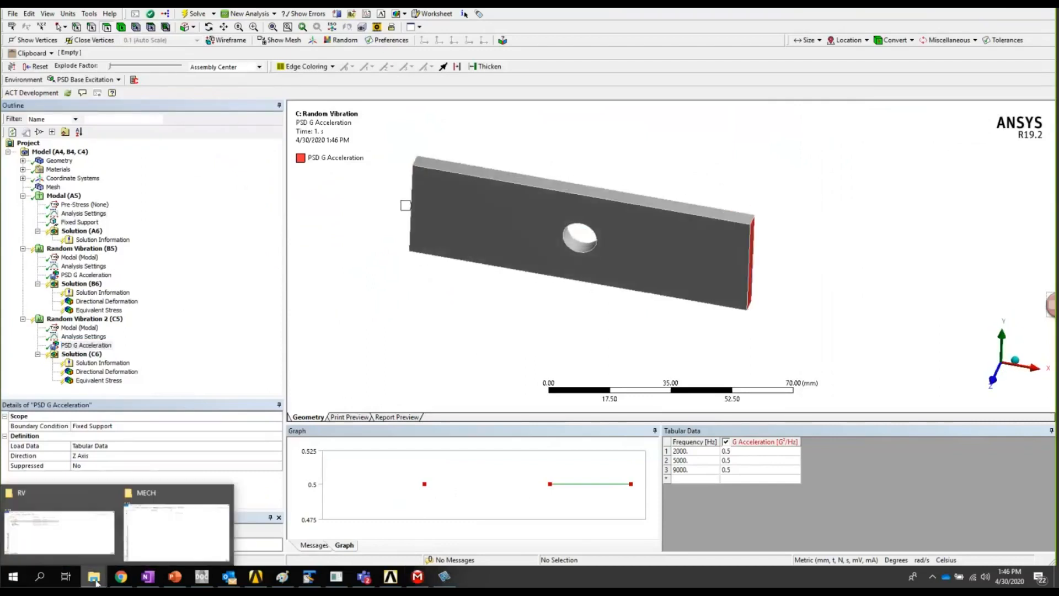
click(70, 549)
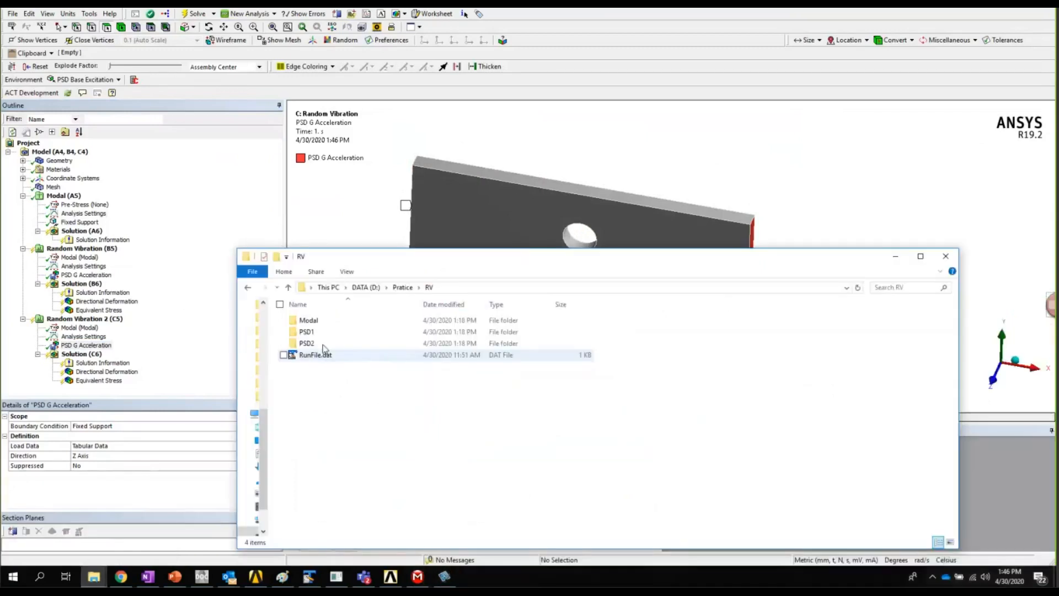
click(309, 320)
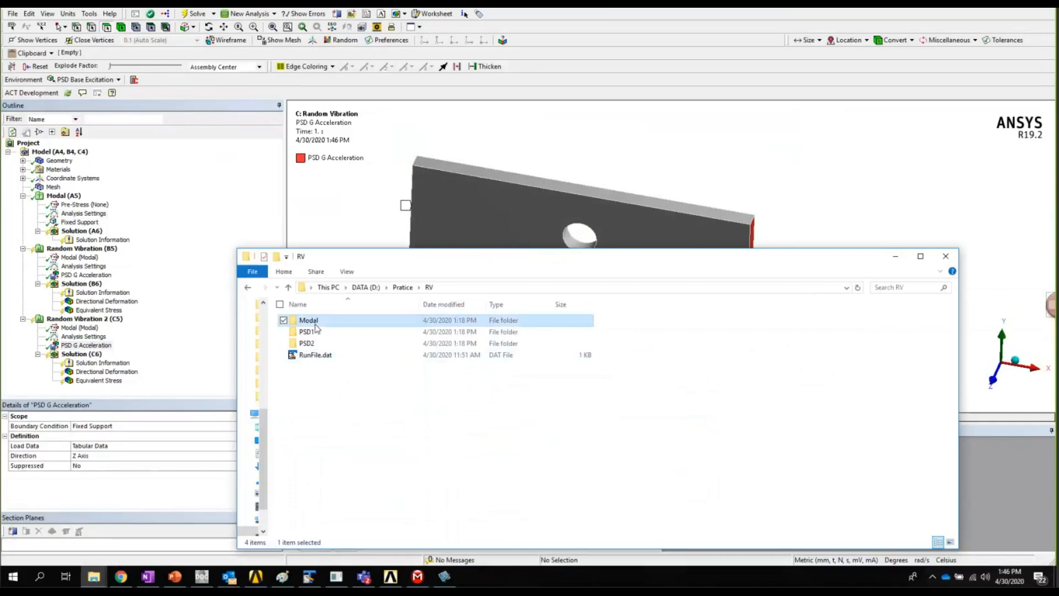
click(315, 331)
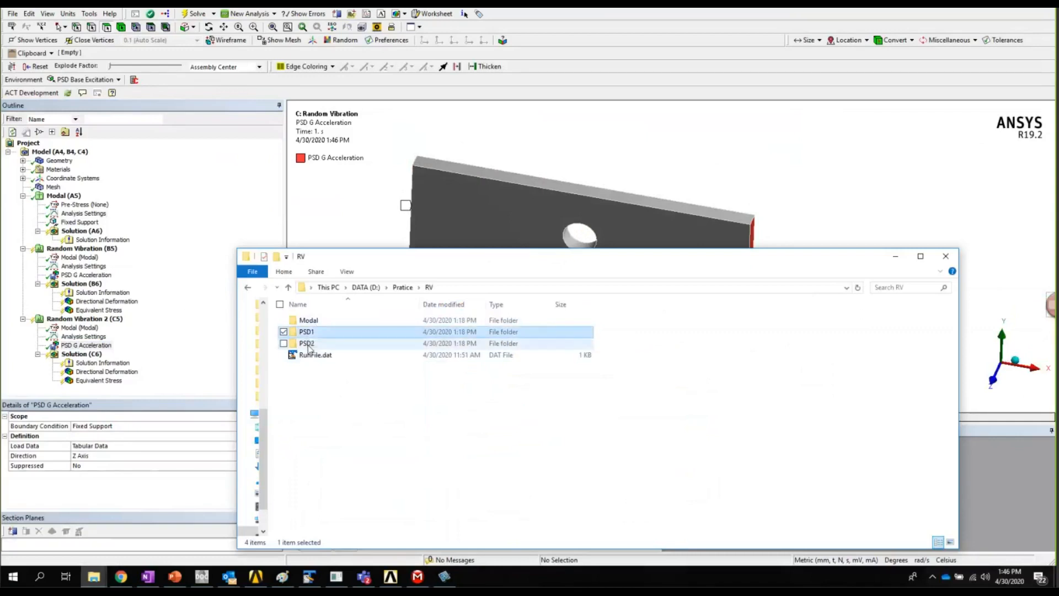
click(309, 345)
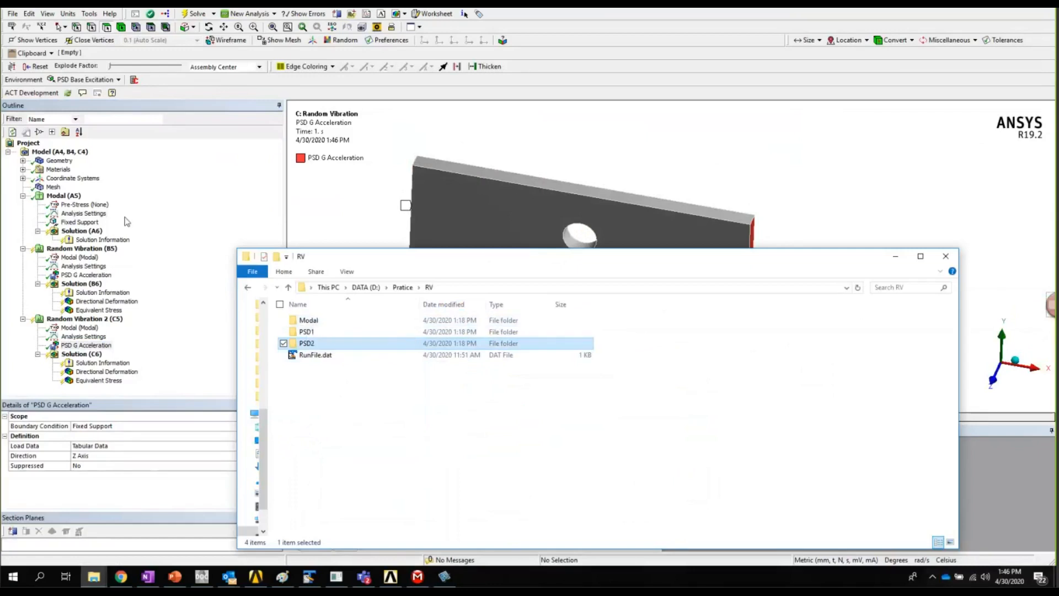
click(463, 287)
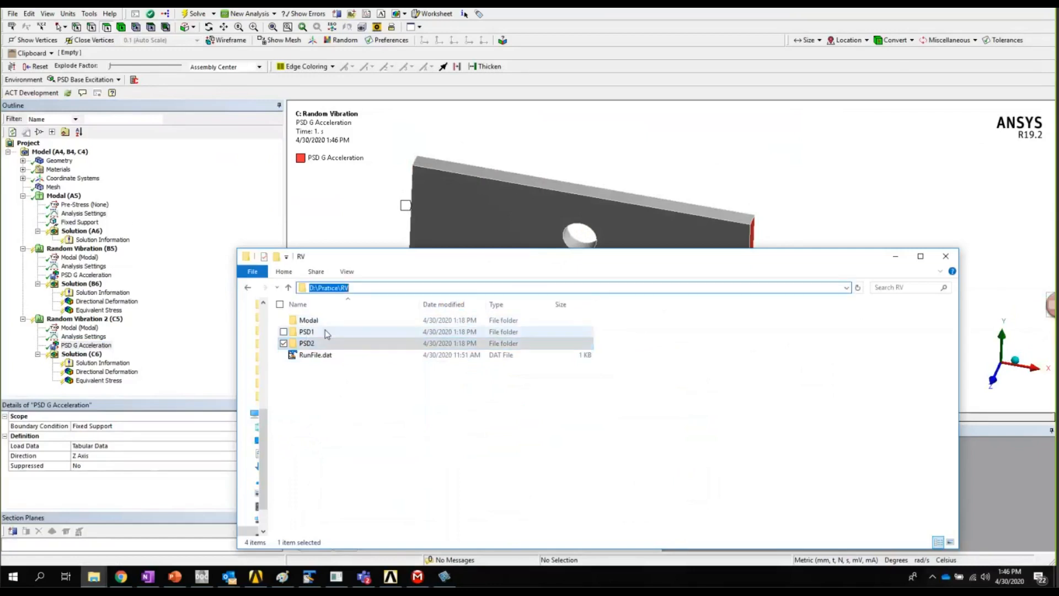
double_click(309, 319)
click(498, 292)
key(ctrl+c)
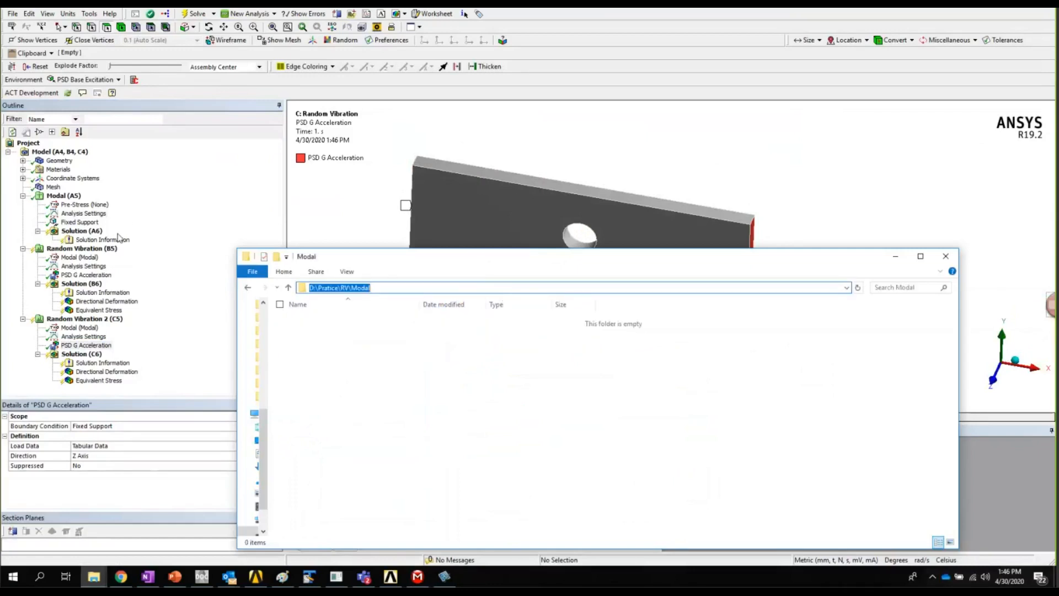
Write the input file for the Modal solution (A6) into the copied Modal folder path as Modal.dat.
click(74, 232)
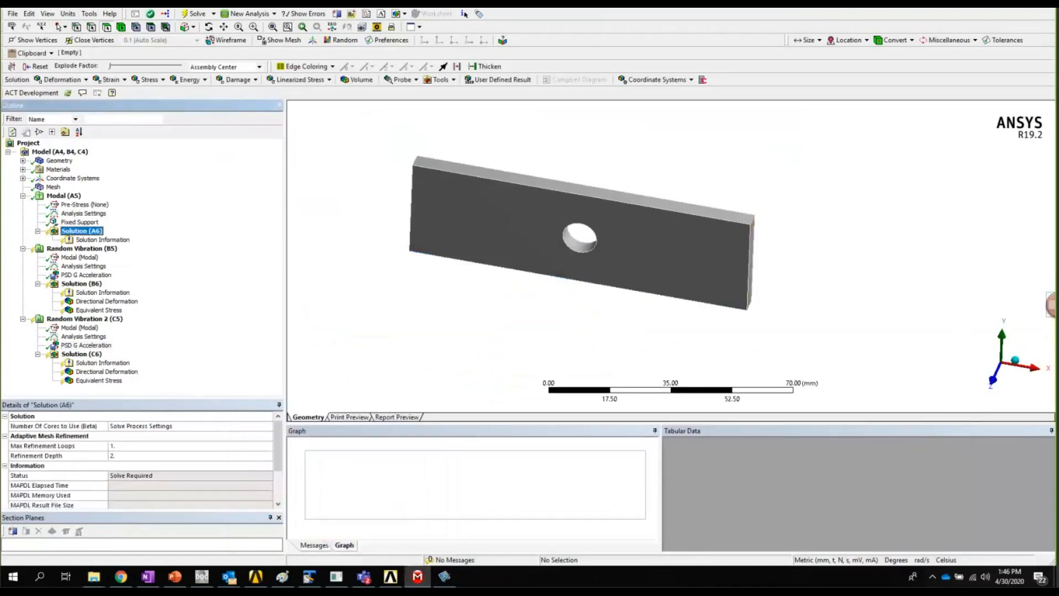
click(89, 13)
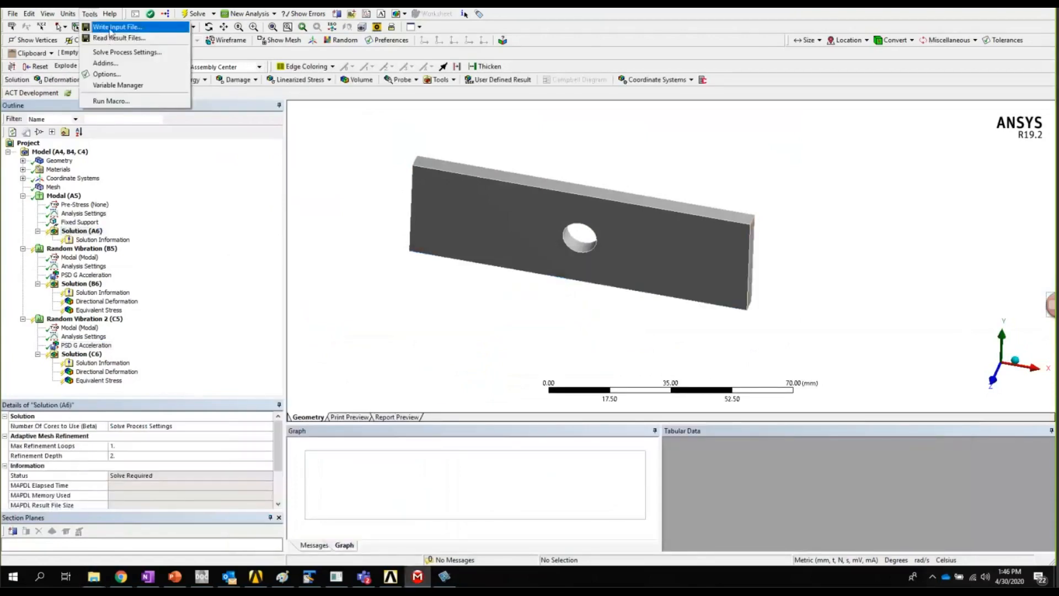
click(111, 30)
key(ctrl+v)
key(Return)
text(M)
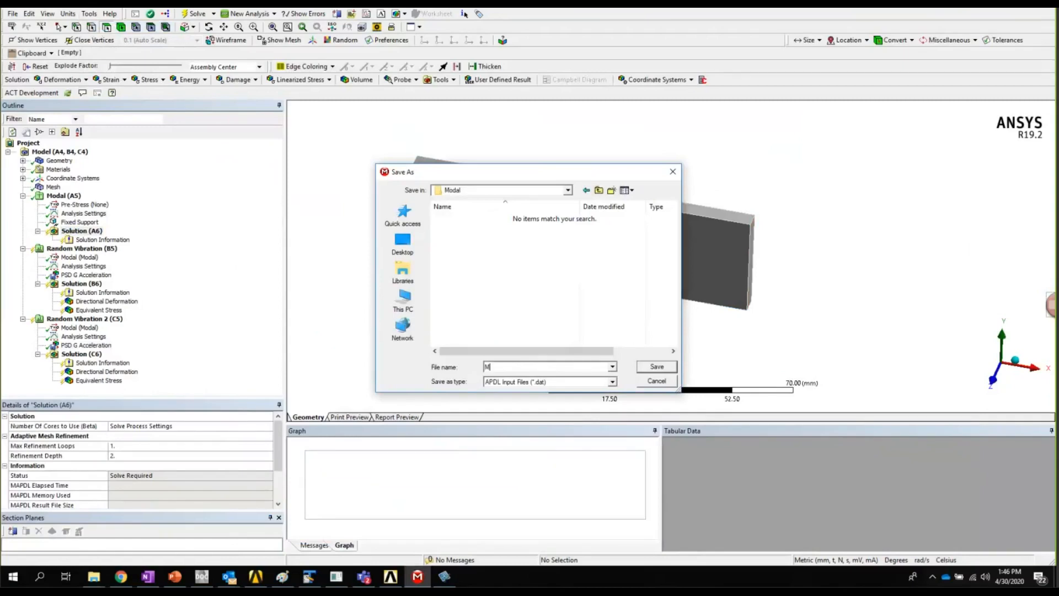
text(odal.Dat)
key(BackSpace)
key(BackSpace)
key(BackSpace)
text(dat)
key(Return)
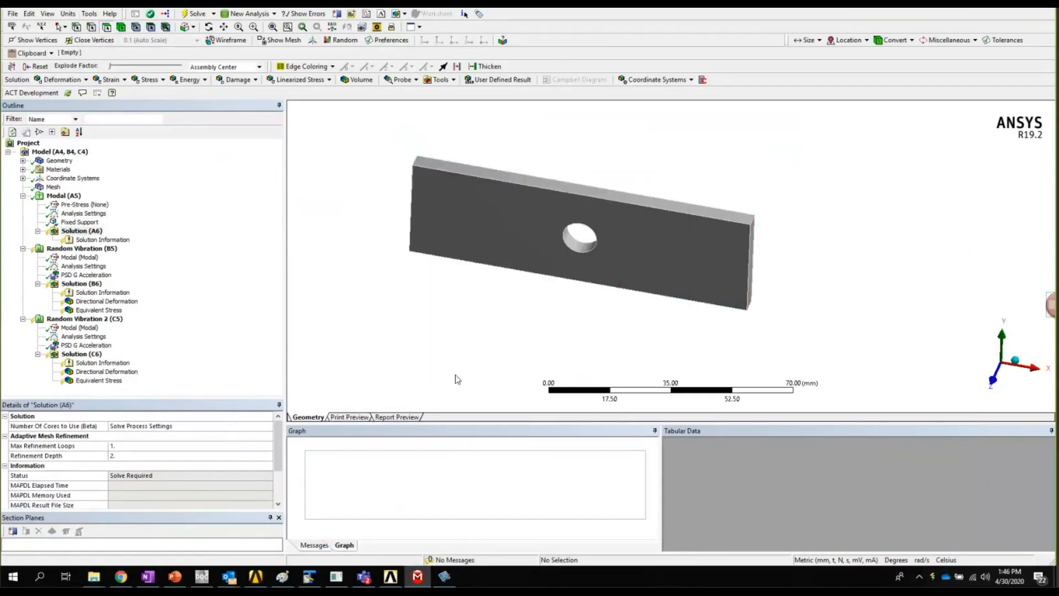
Write the input file for the first Random Vibration solution (B6) into the PSD1 folder as PSD_Y.dat.
click(83, 283)
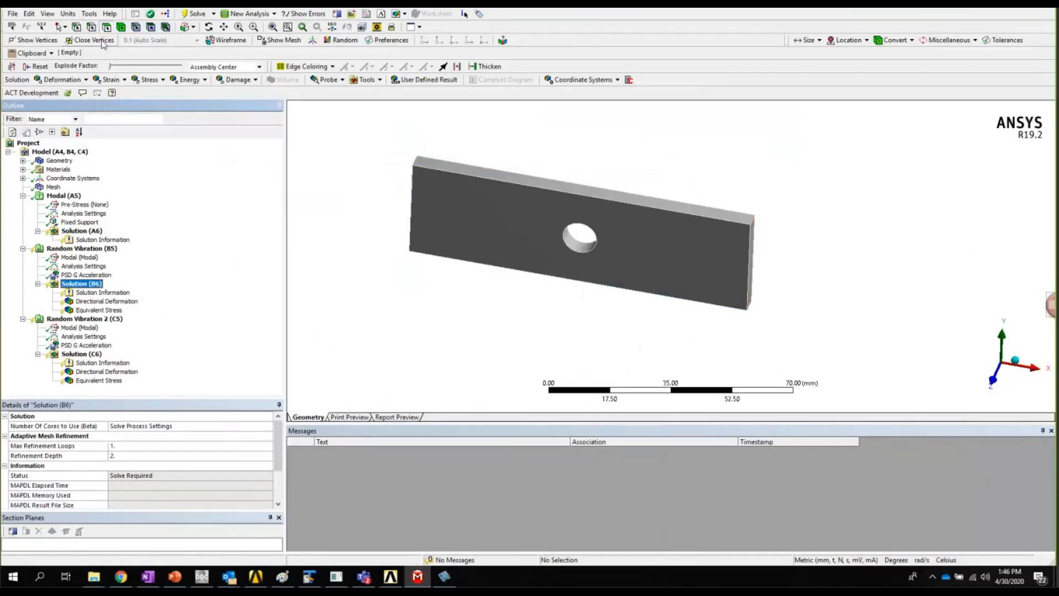
click(90, 13)
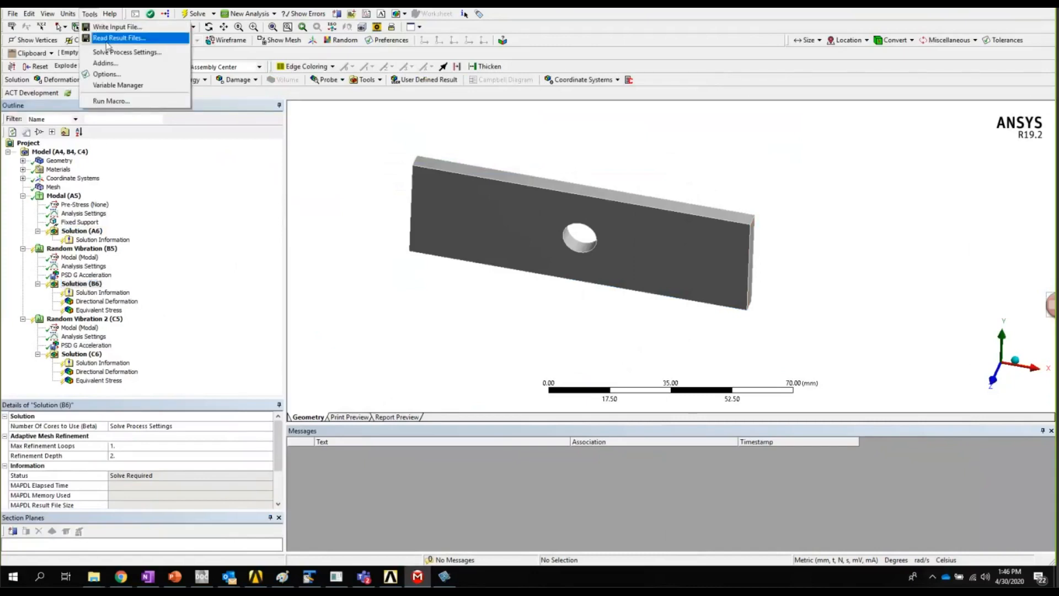
click(112, 28)
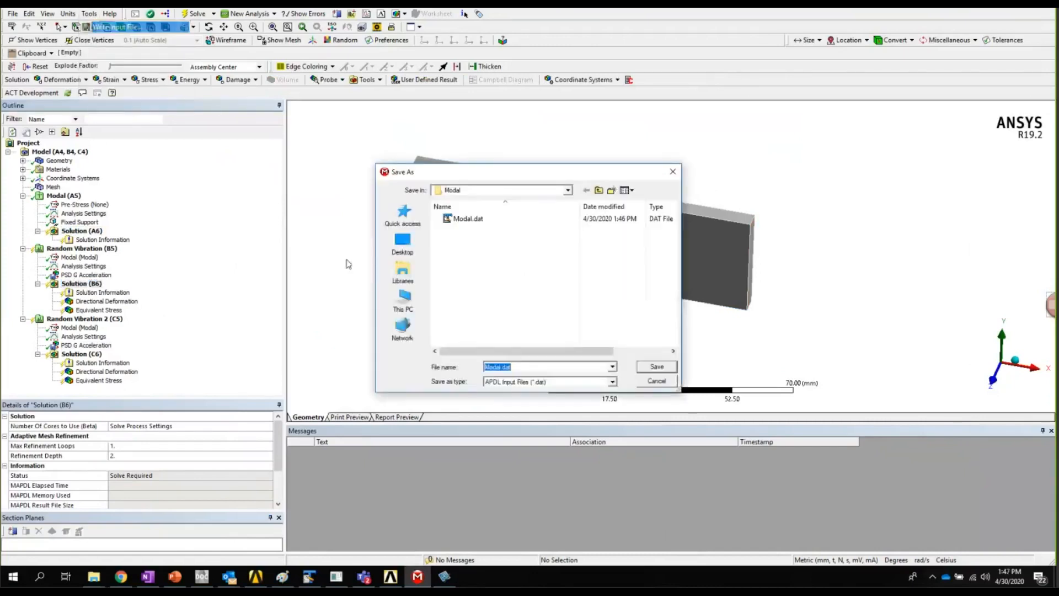
click(600, 191)
double_click(462, 229)
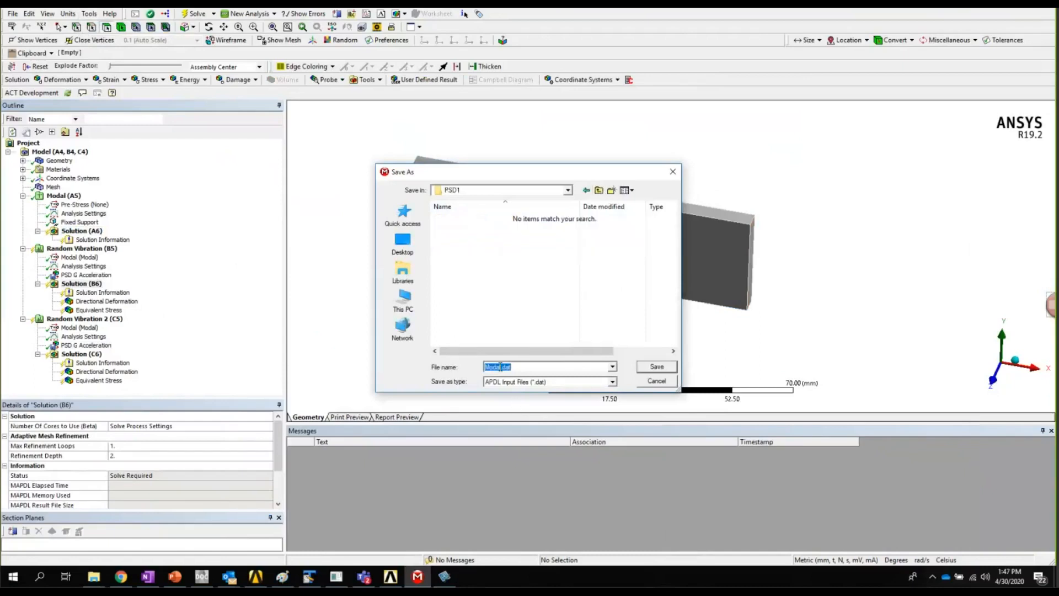
text(PSD_Y)
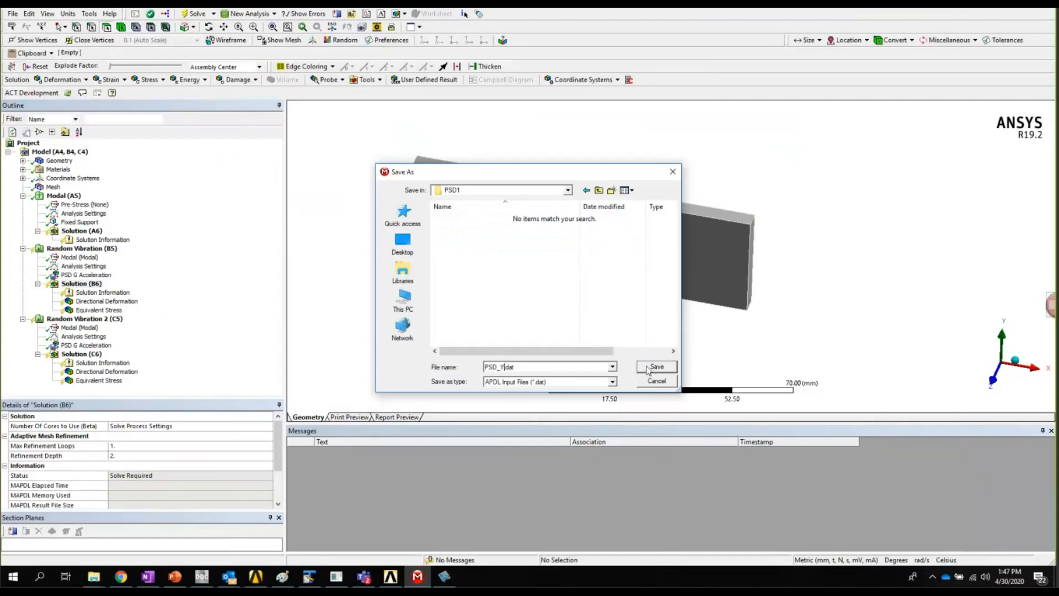
click(651, 370)
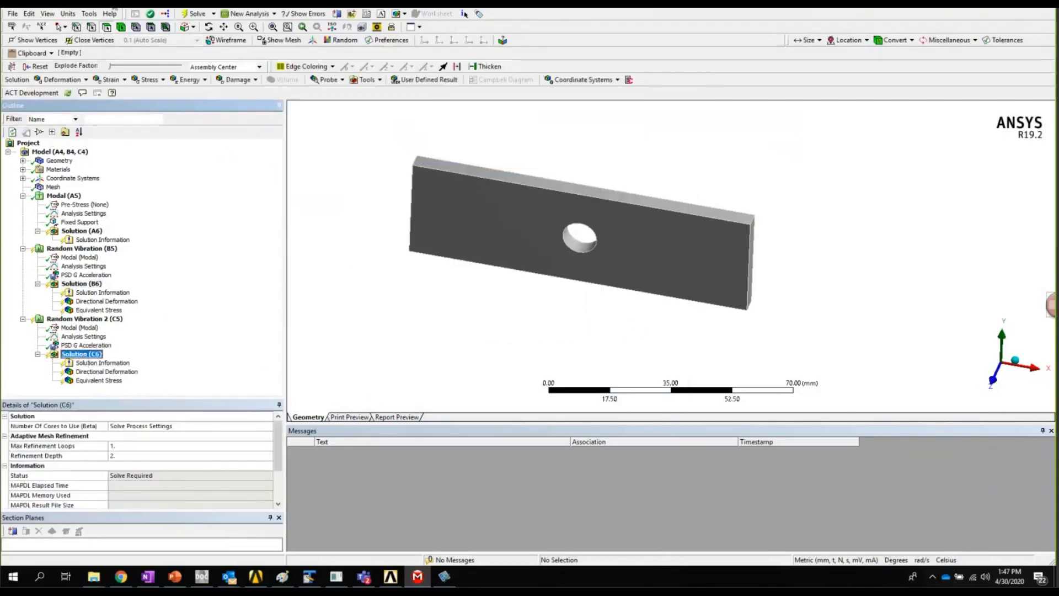
Write the input file for the second Random Vibration solution (C6) into the PSD2 folder as PSD_Z.dat.
click(88, 14)
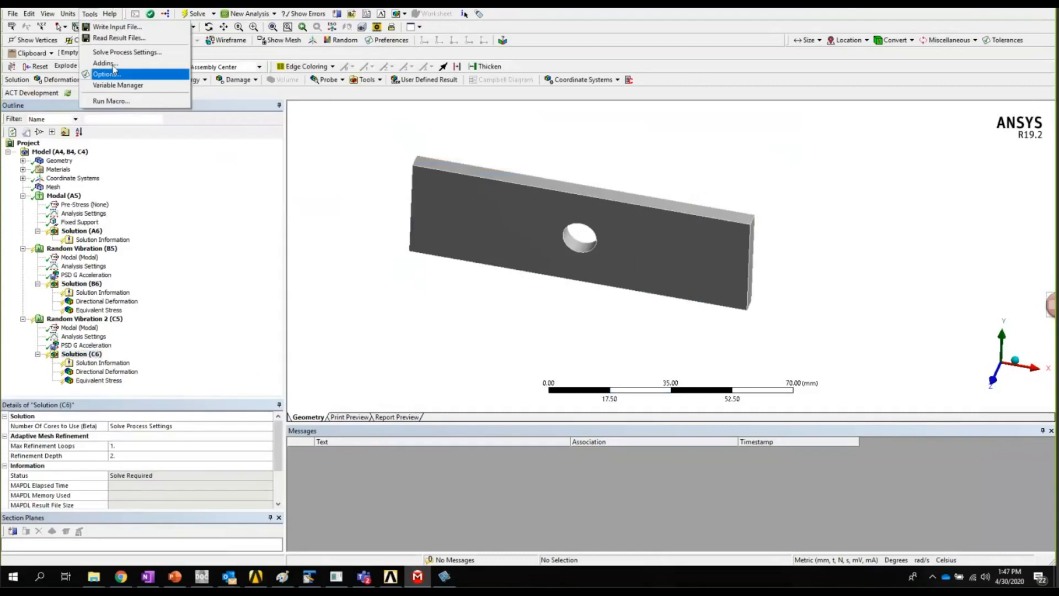
click(120, 27)
click(598, 190)
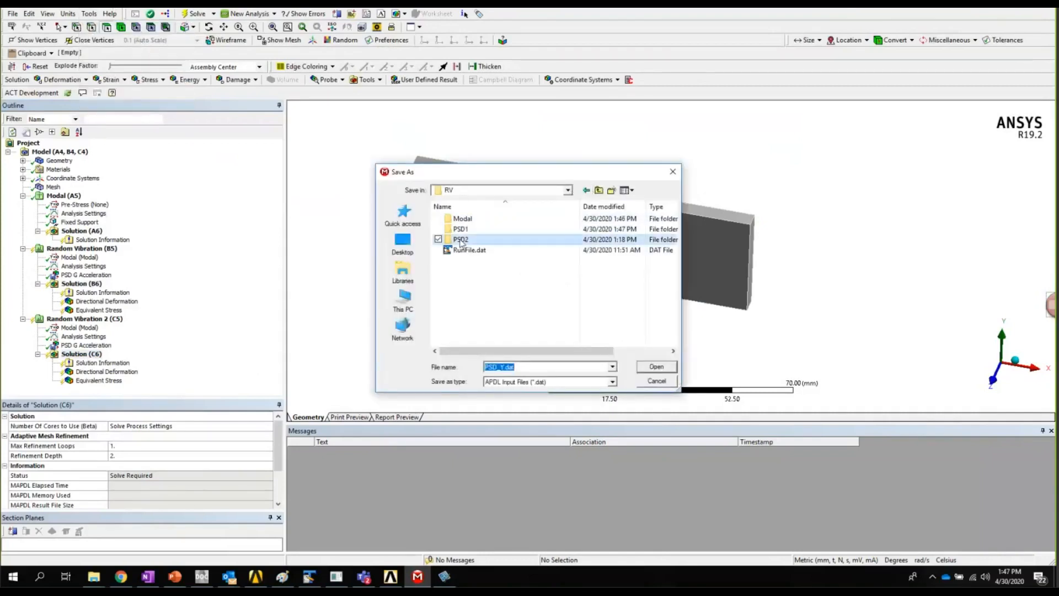
double_click(461, 240)
drag(499, 367, 505, 366)
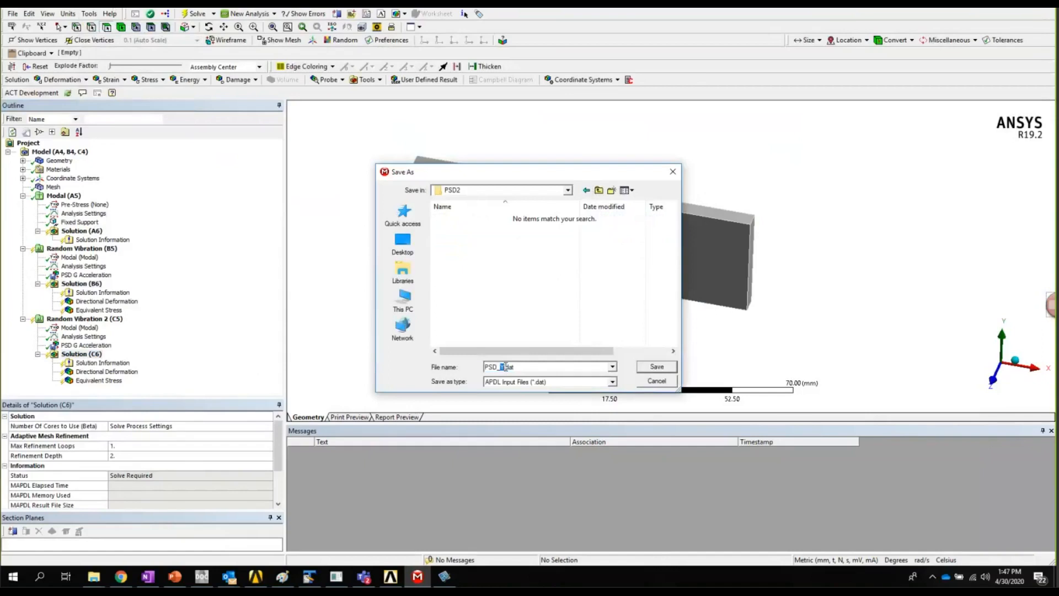
text(Z)
click(655, 368)
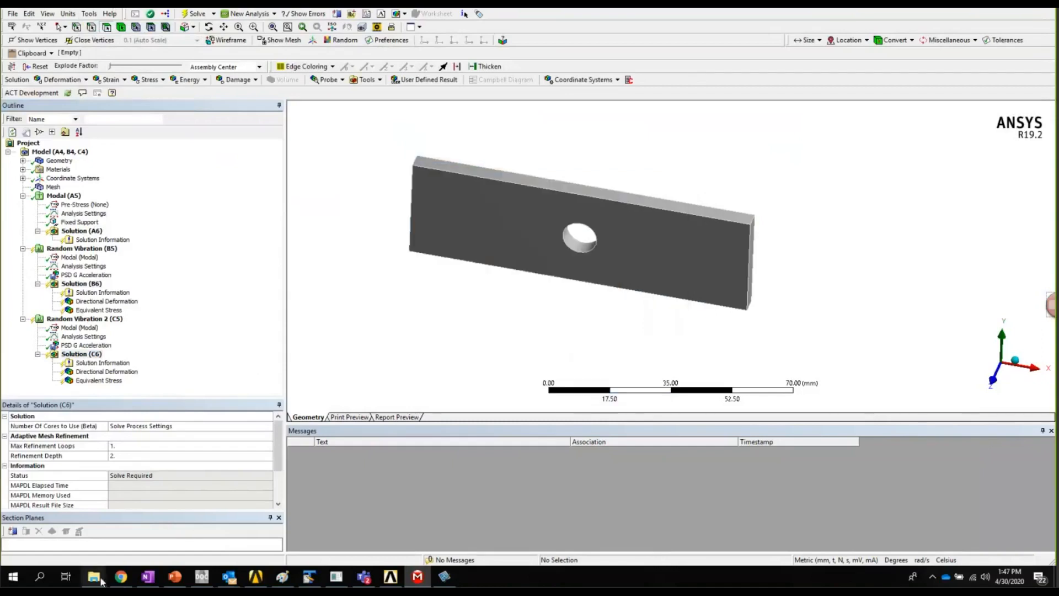
Check the exported input files in the Modal, PSD1 and PSD2 folders in File Explorer.
mouse_move(93, 576)
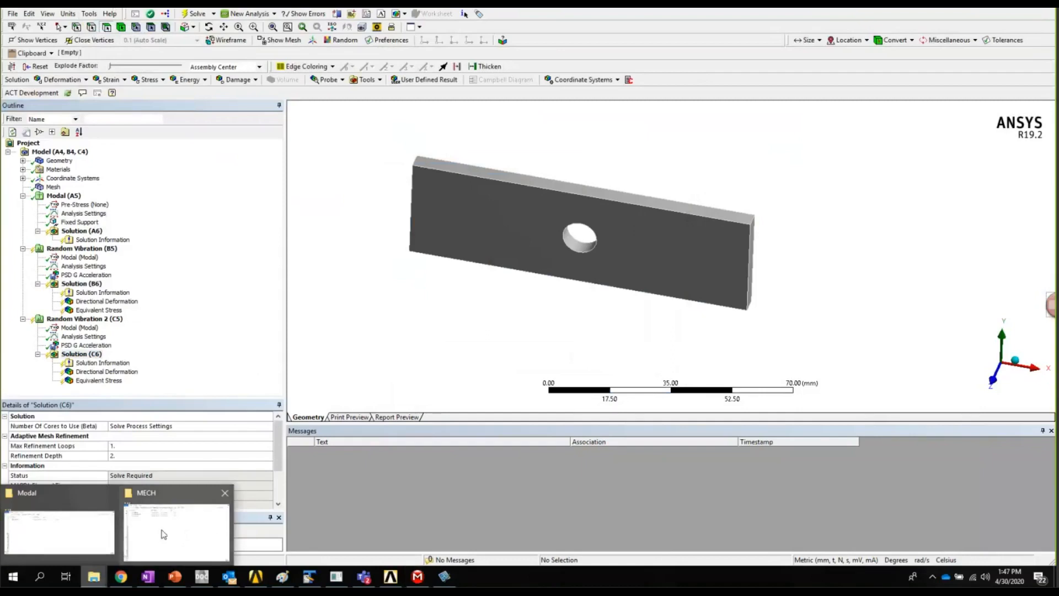
click(84, 531)
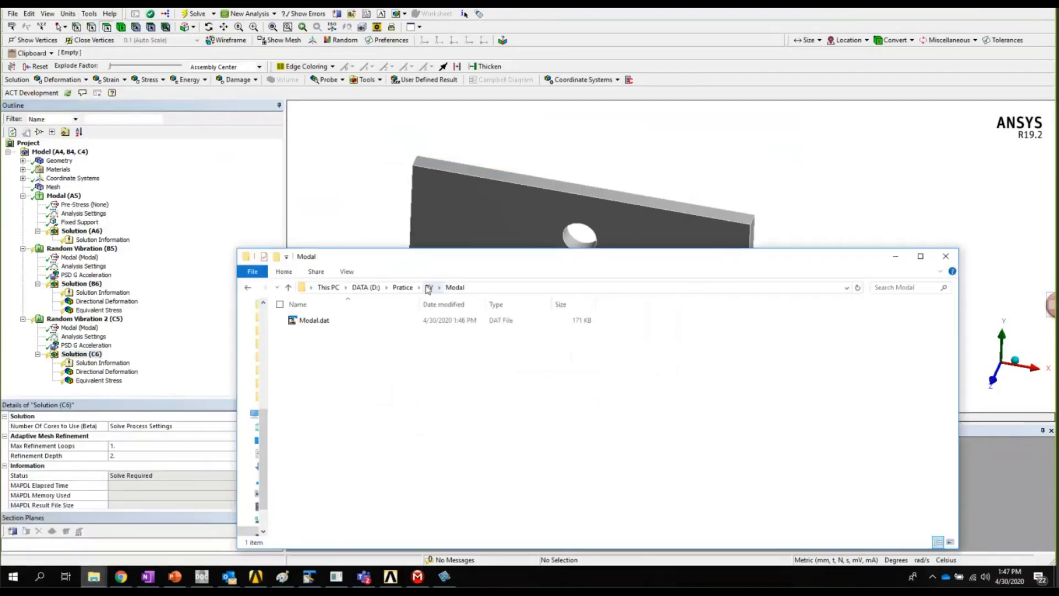
click(428, 288)
double_click(312, 330)
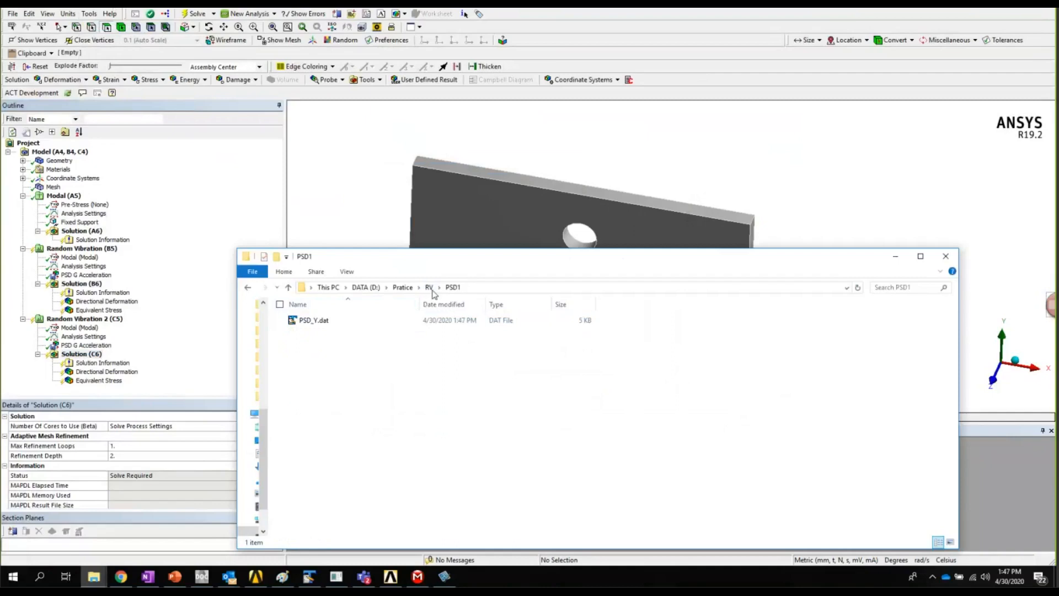
click(429, 287)
double_click(311, 339)
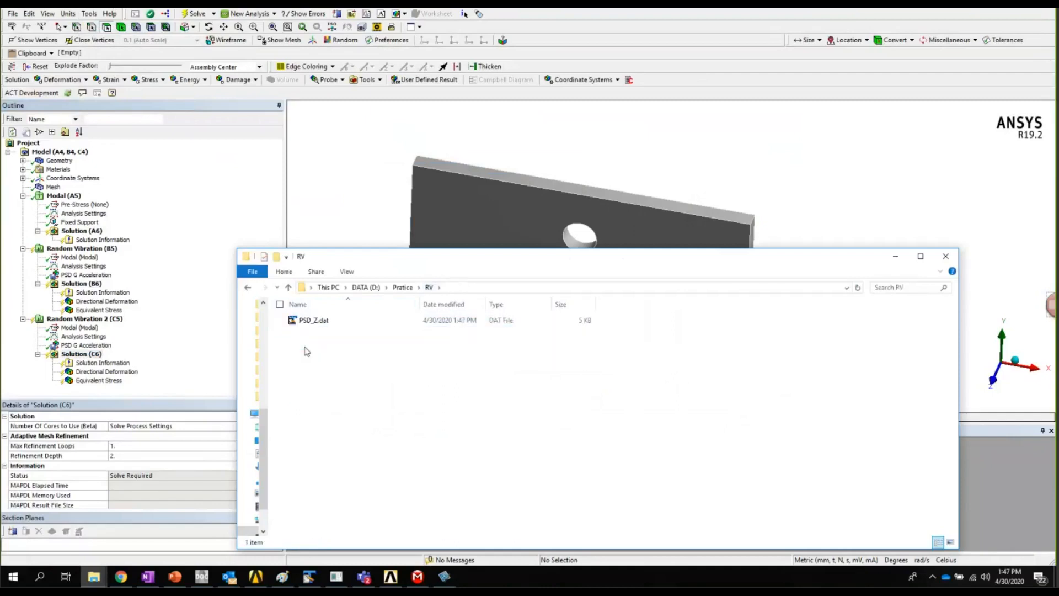
Open PSD_Y.dat from the PSD1 folder in TextPad and place the editor window beside the File Explorer window.
click(429, 289)
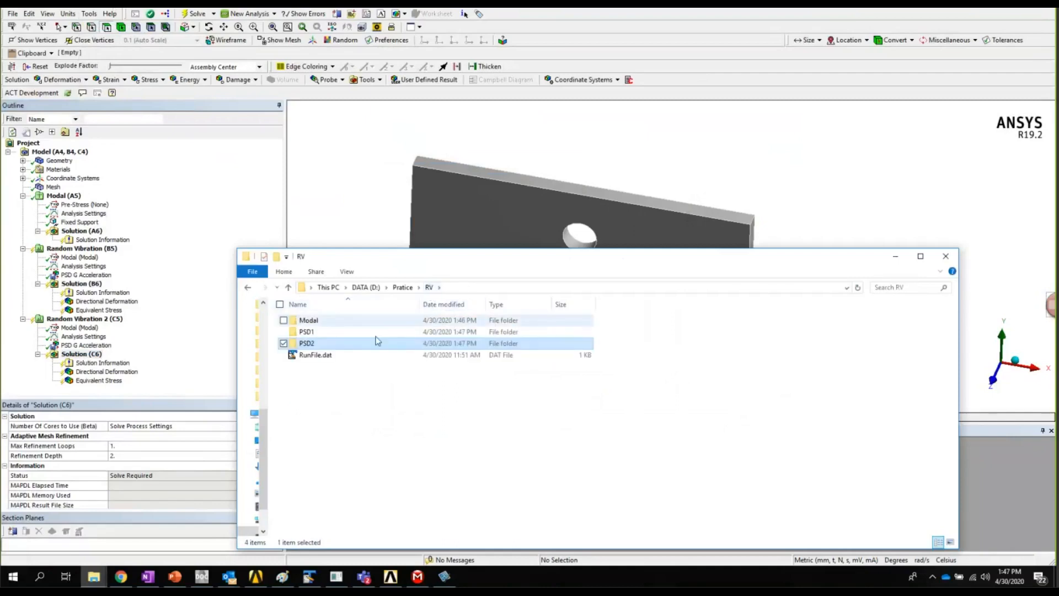
double_click(307, 332)
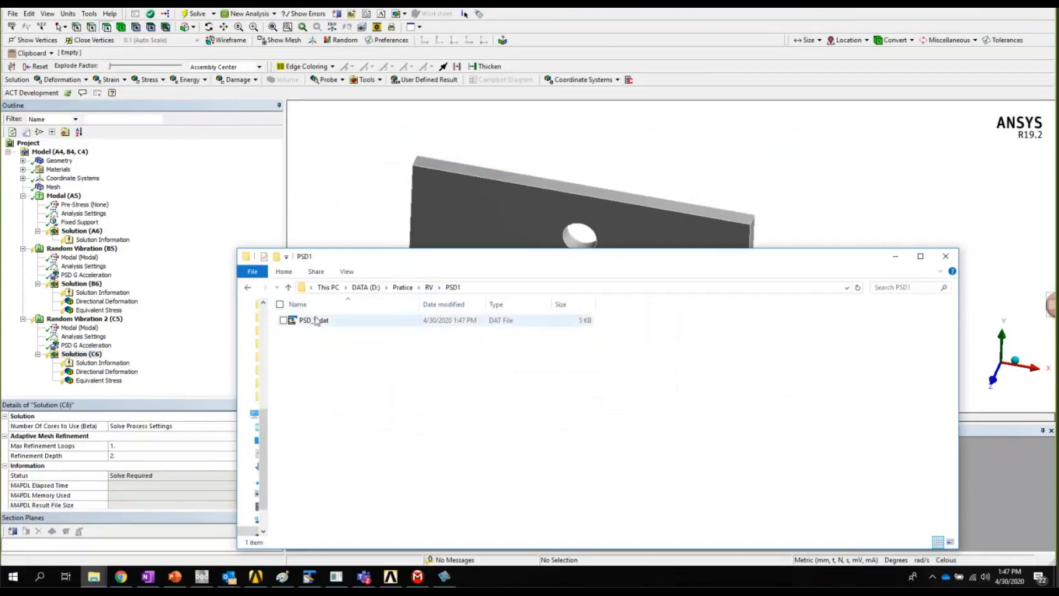
right_click(313, 321)
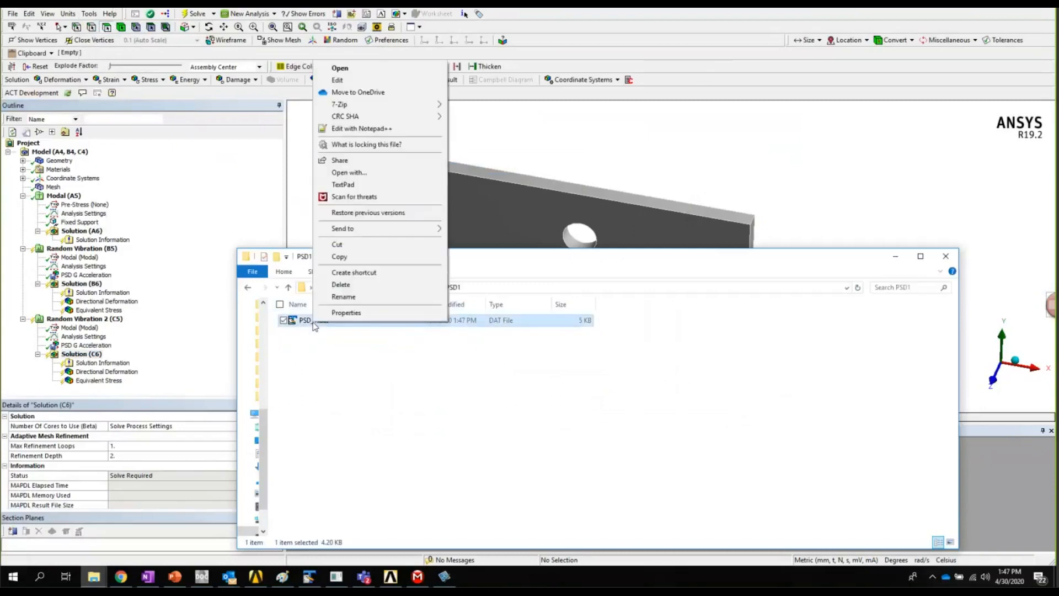
click(364, 186)
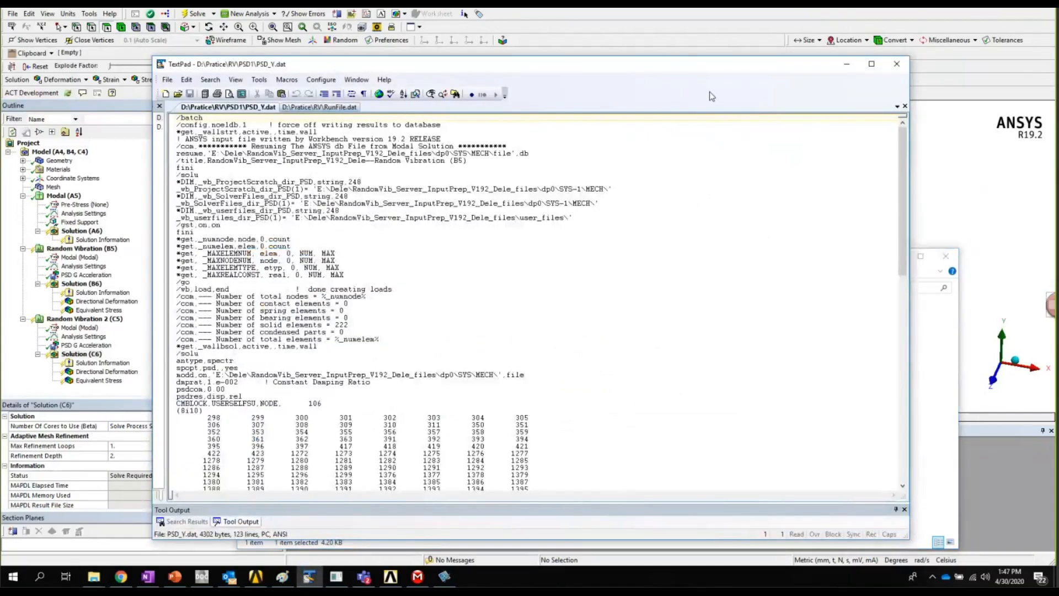
drag(670, 64, 1040, 87)
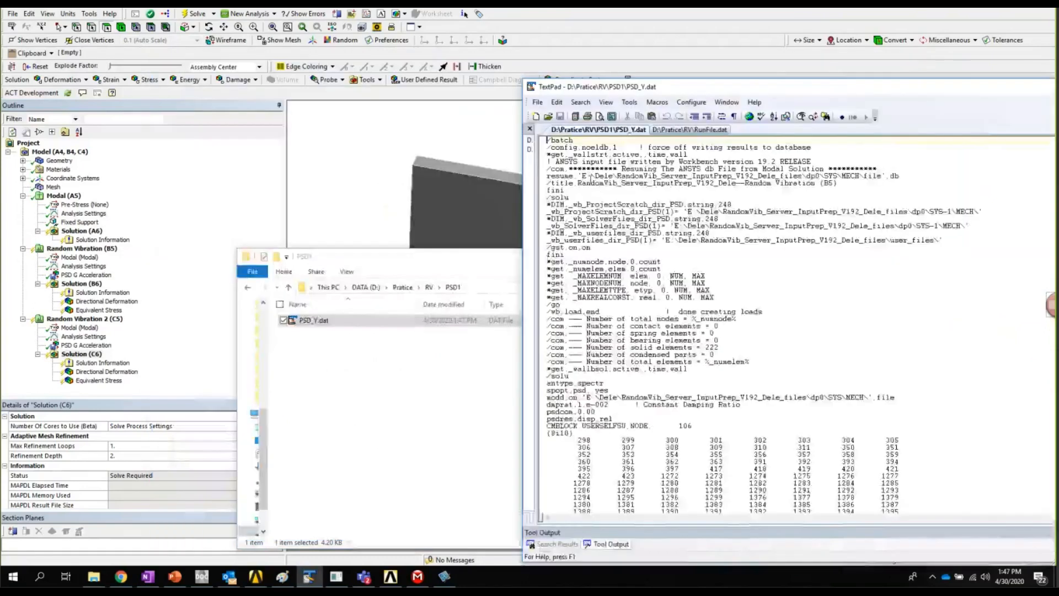
Replace the directory in the resume line of PSD_Y.dat with the copied Modal folder path D:\Pratice\RV\Modal, keeping the file.db reference.
drag(578, 176, 924, 175)
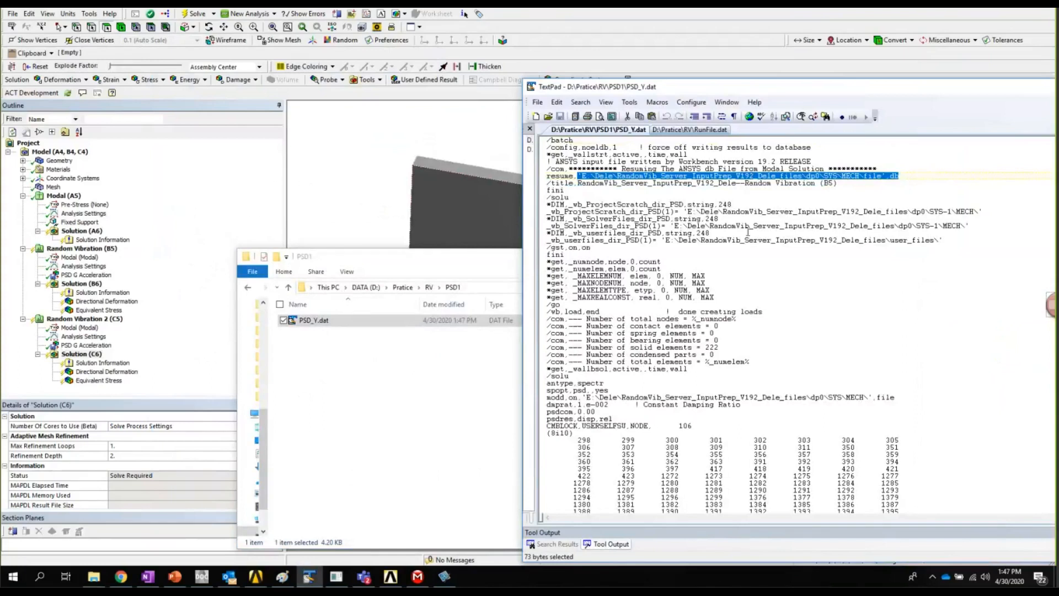
drag(577, 175, 912, 175)
click(429, 287)
double_click(435, 320)
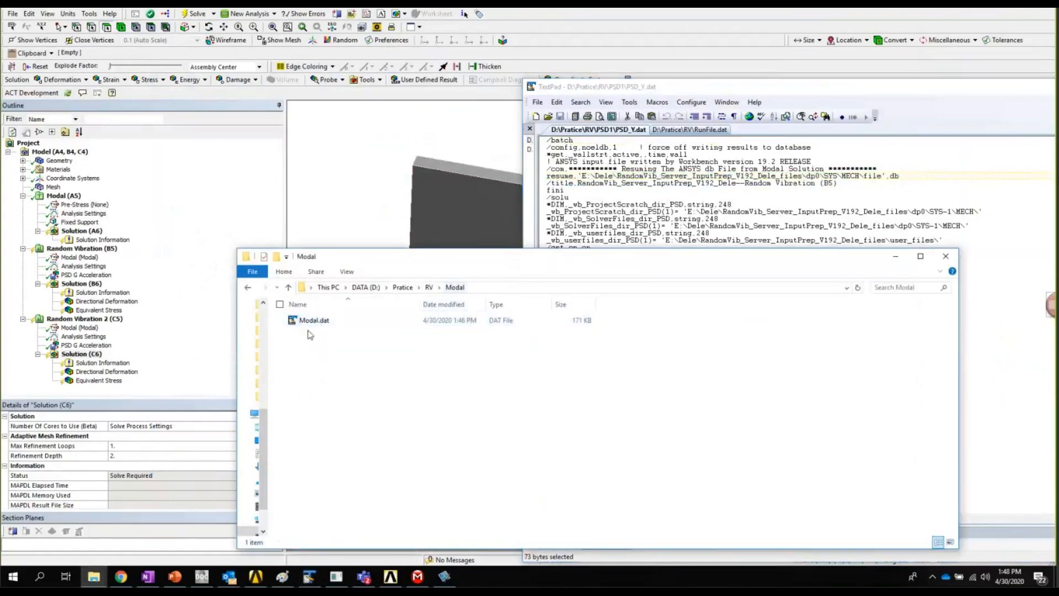
click(475, 287)
key(ctrl+c)
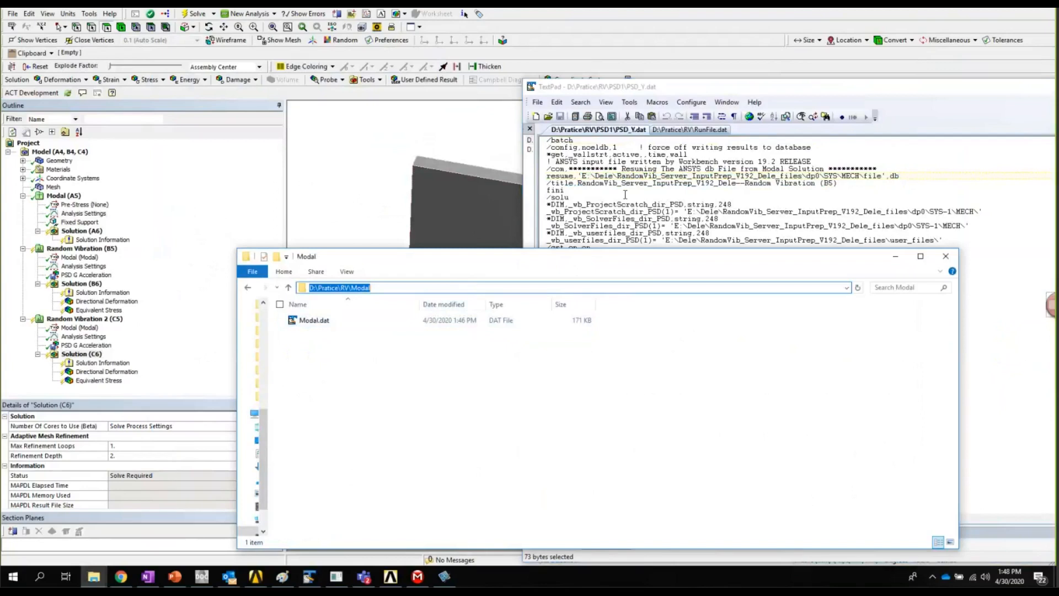
drag(582, 175, 856, 176)
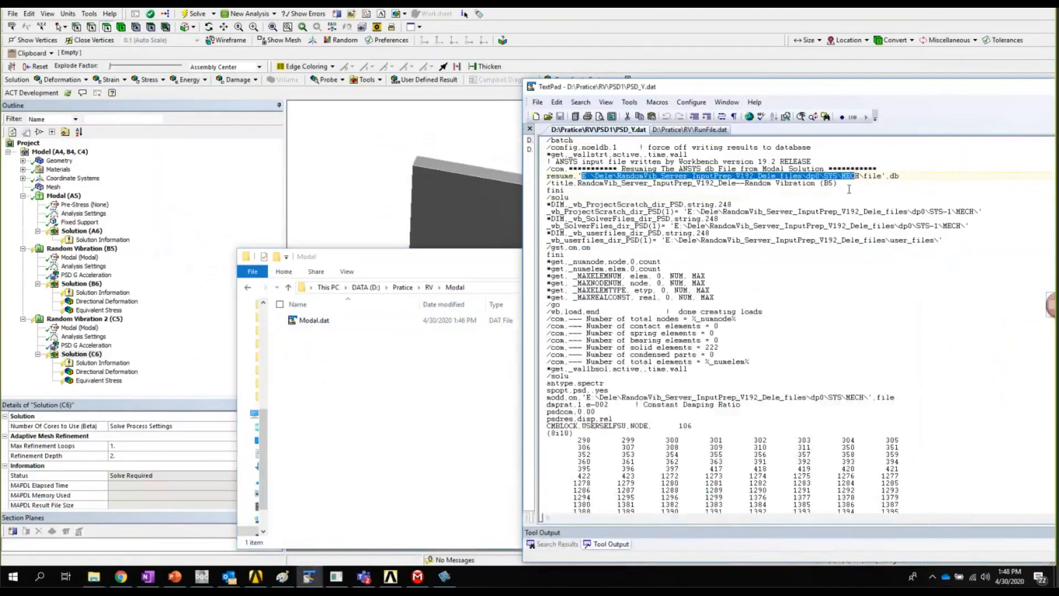
key(ctrl+v)
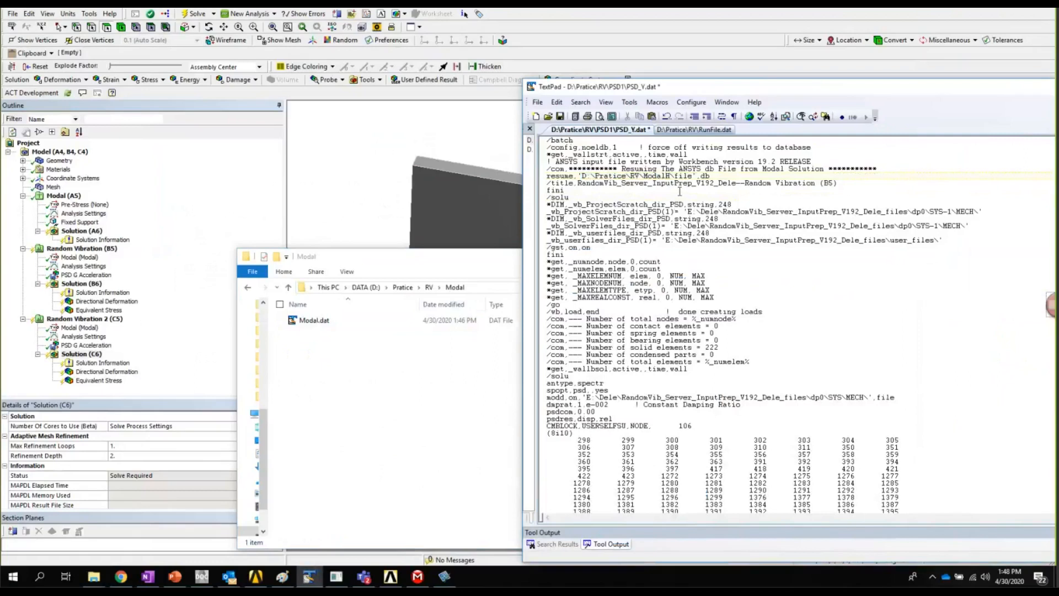
drag(669, 176, 728, 175)
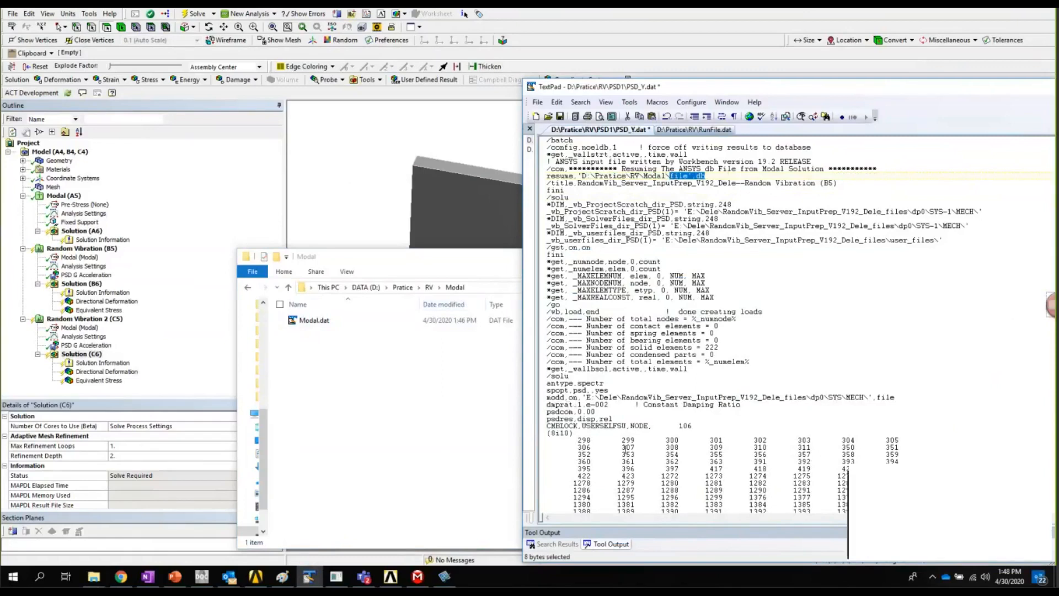
click(443, 401)
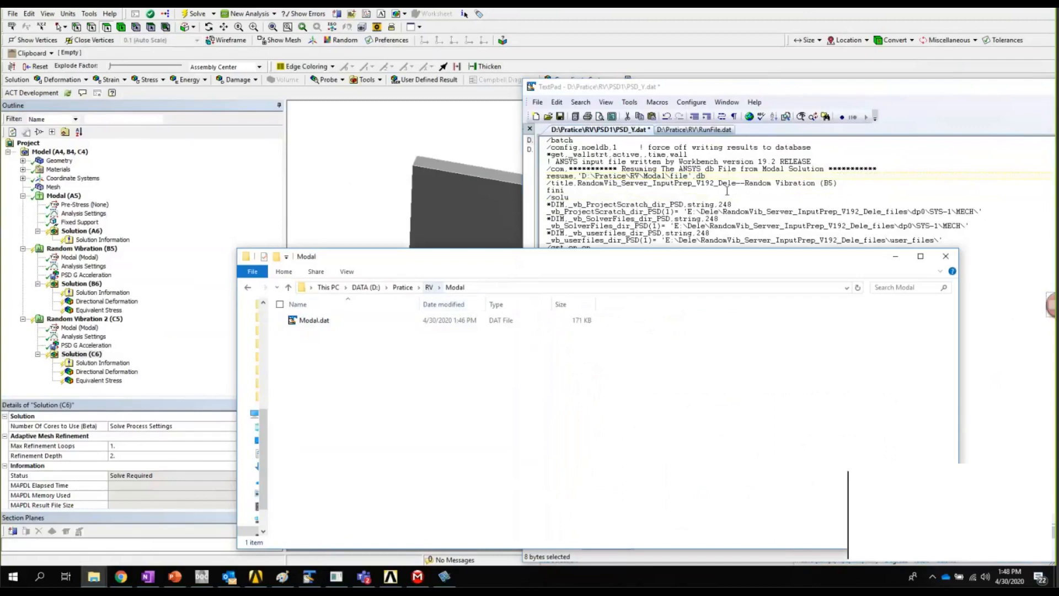
click(727, 191)
Replace the directory in the modd line of PSD_Y.dat with the Modal folder path D:\Pratice\RV\Modal.
drag(586, 396, 868, 397)
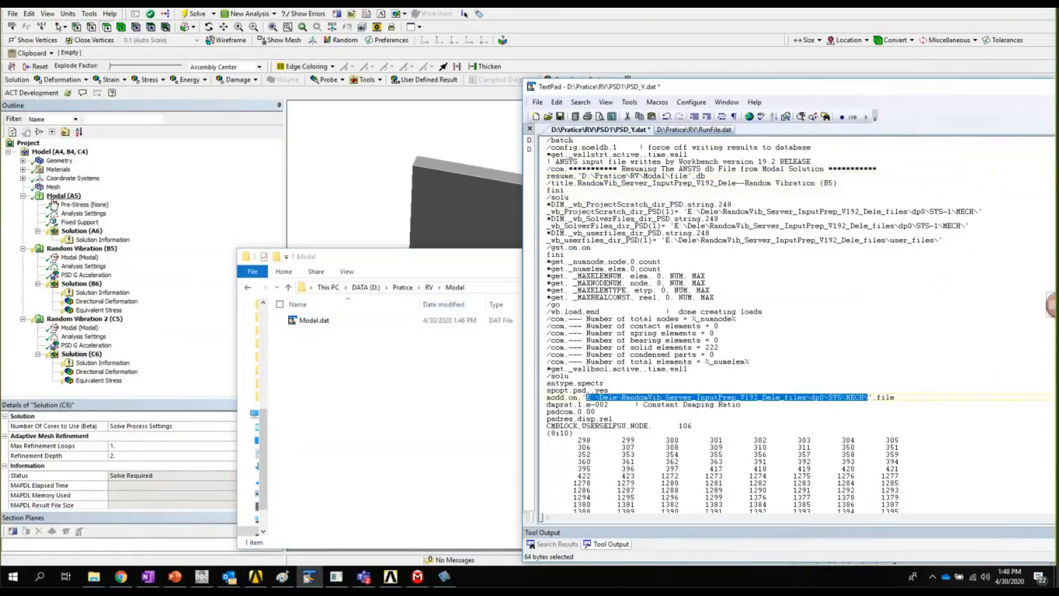
click(483, 288)
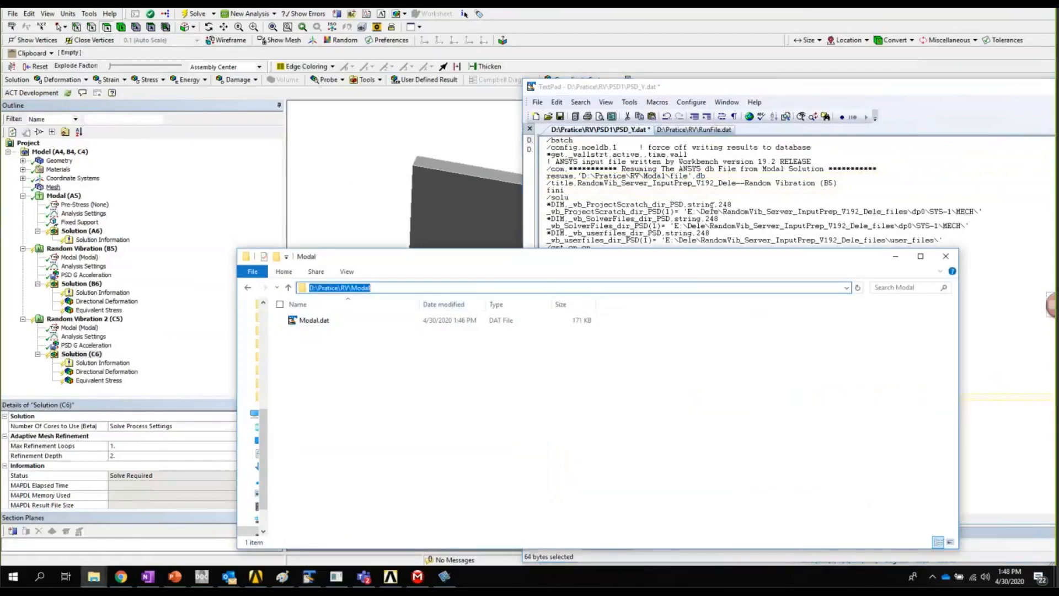
click(711, 206)
drag(586, 397, 723, 398)
drag(789, 396, 863, 398)
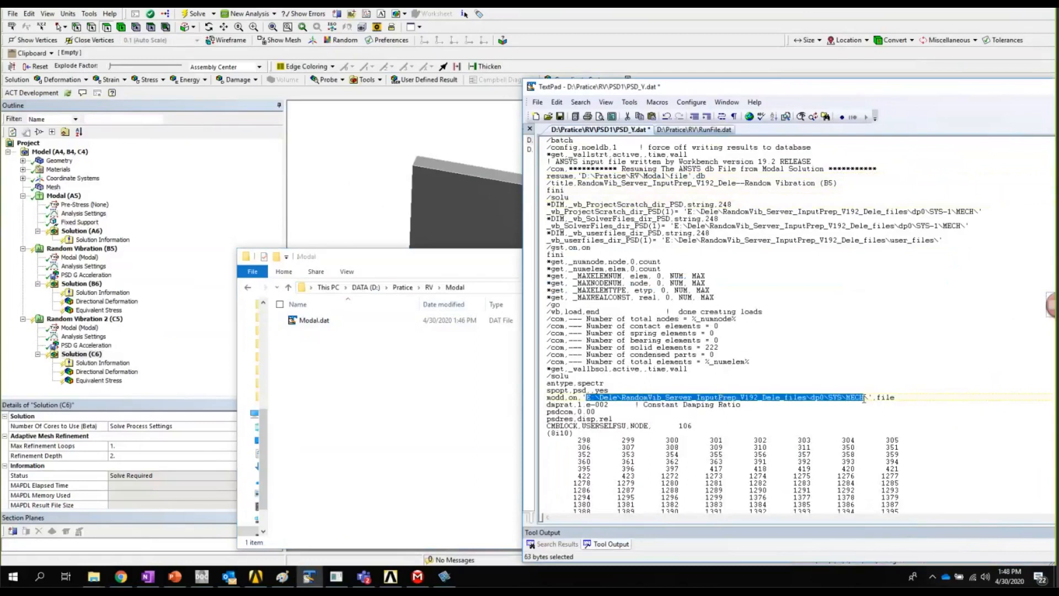
key(ctrl+v)
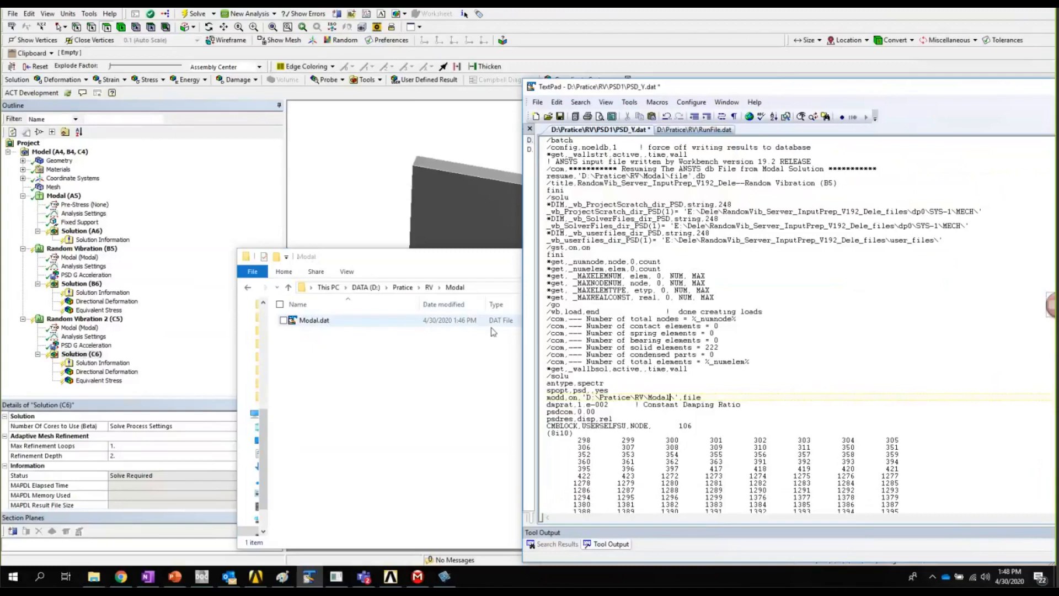
Save PSD_Y.dat and check the edited paths in its resume and modd lines.
drag(587, 397, 672, 397)
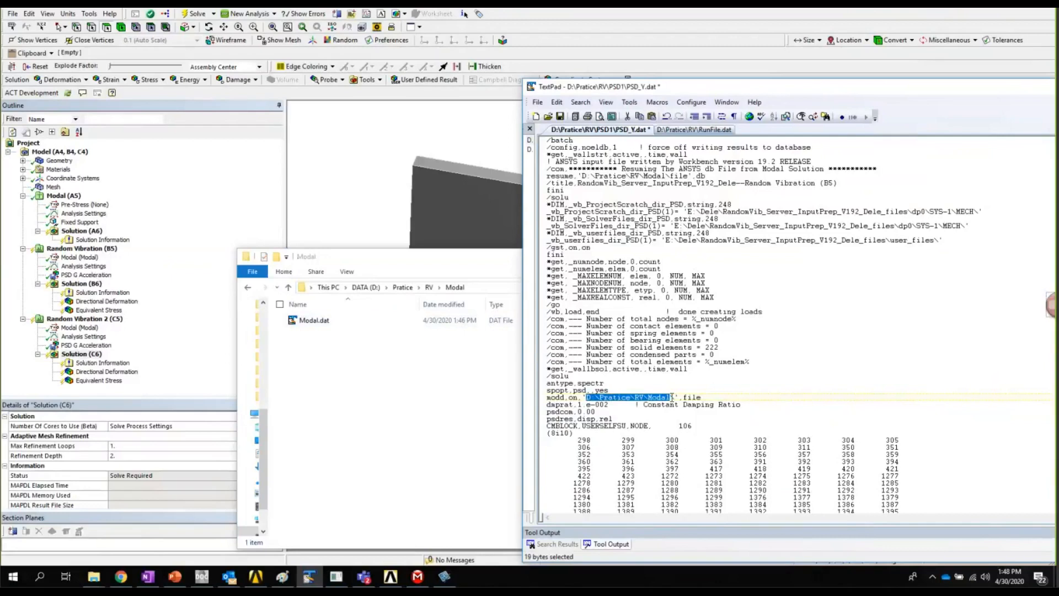
drag(718, 398, 522, 399)
key(ctrl+s)
click(941, 359)
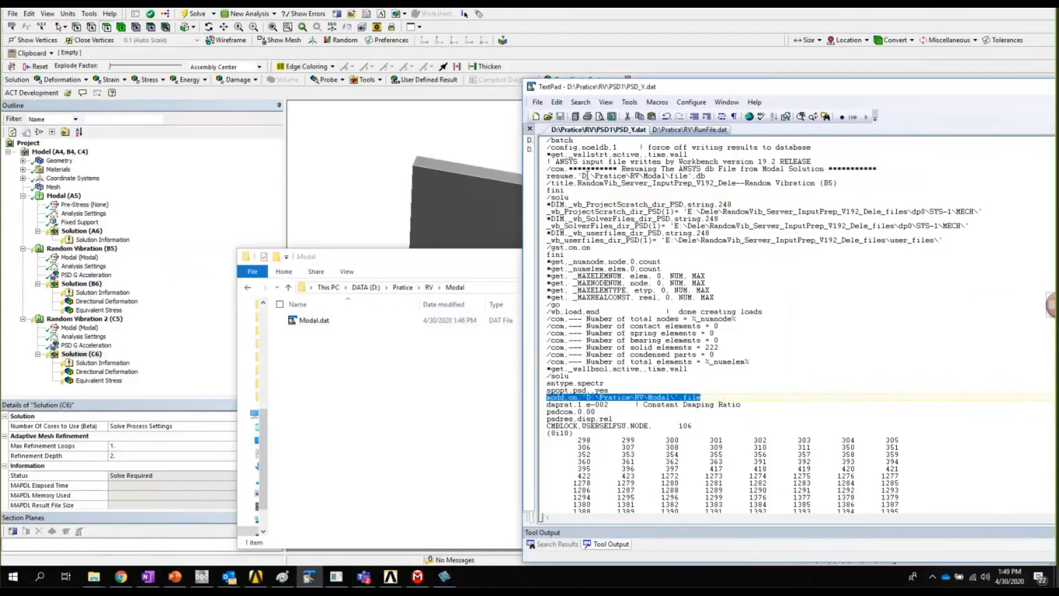
drag(578, 176, 733, 175)
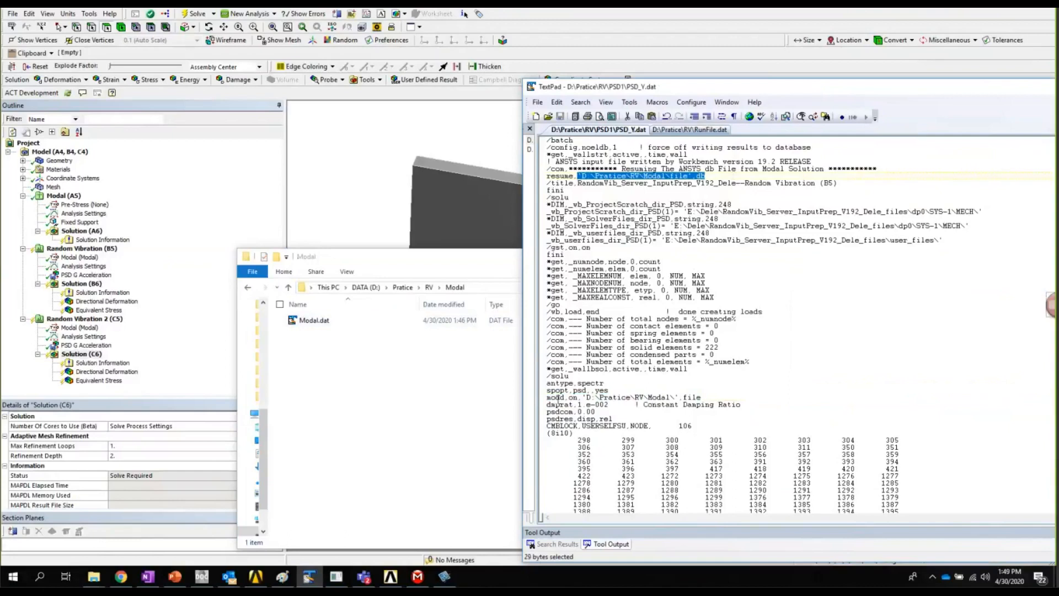
drag(556, 397, 728, 396)
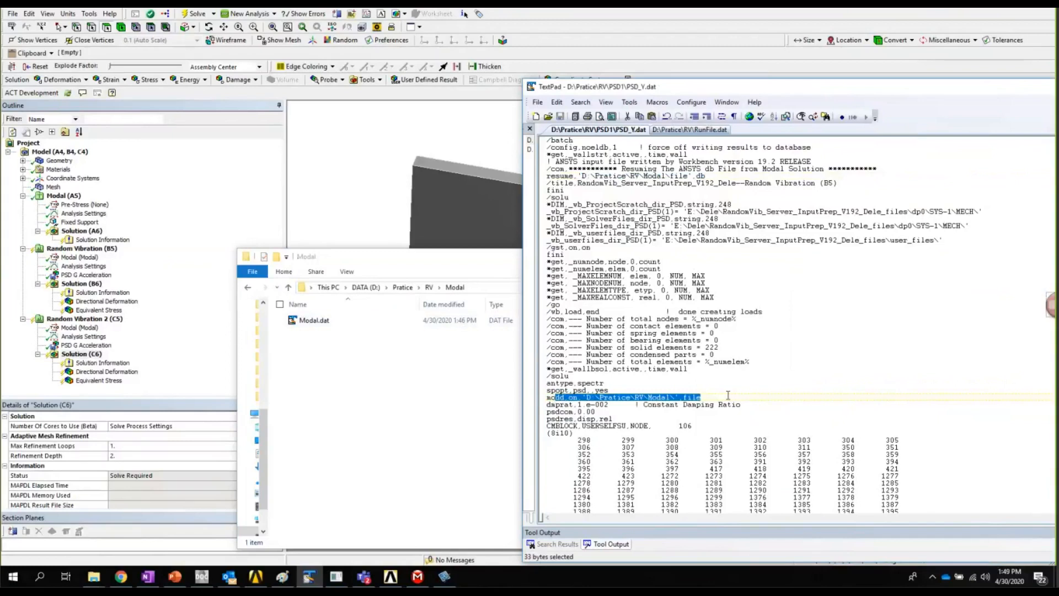
click(586, 397)
drag(586, 397, 674, 396)
Open PSD_Z.dat from the PSD2 folder in TextPad.
click(426, 288)
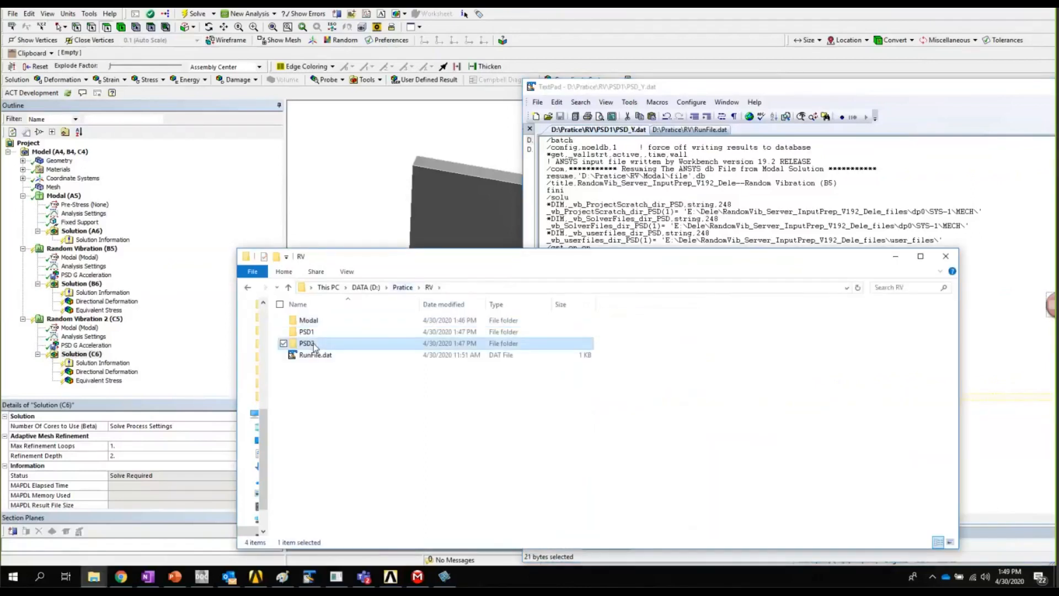
double_click(313, 345)
click(312, 324)
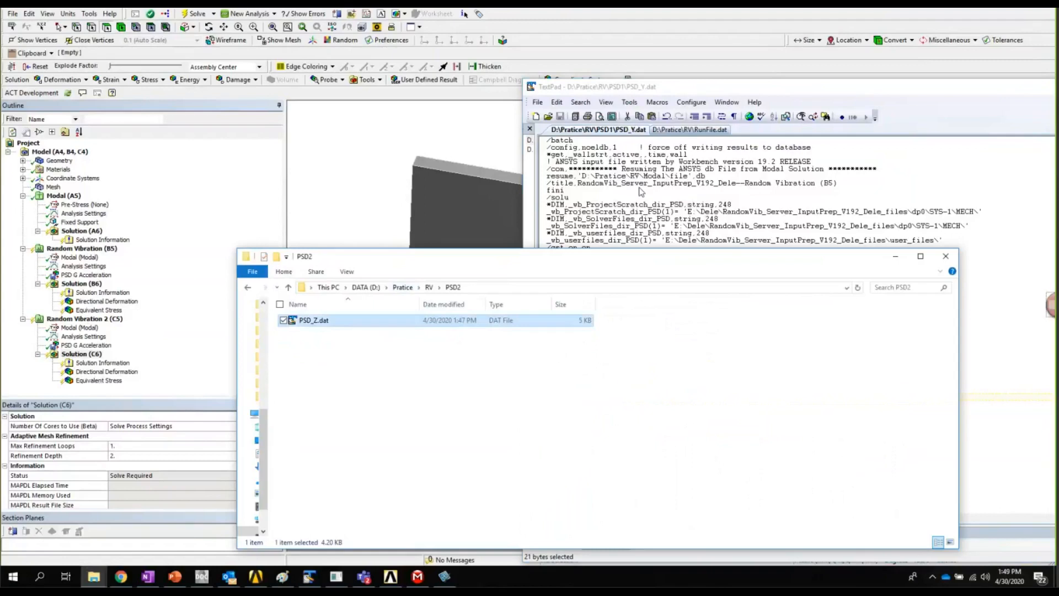
Copy the edited resume line from PSD_Y.dat over the resume line in PSD_Z.dat and save the file.
click(690, 130)
drag(712, 178, 514, 177)
key(ctrl+c)
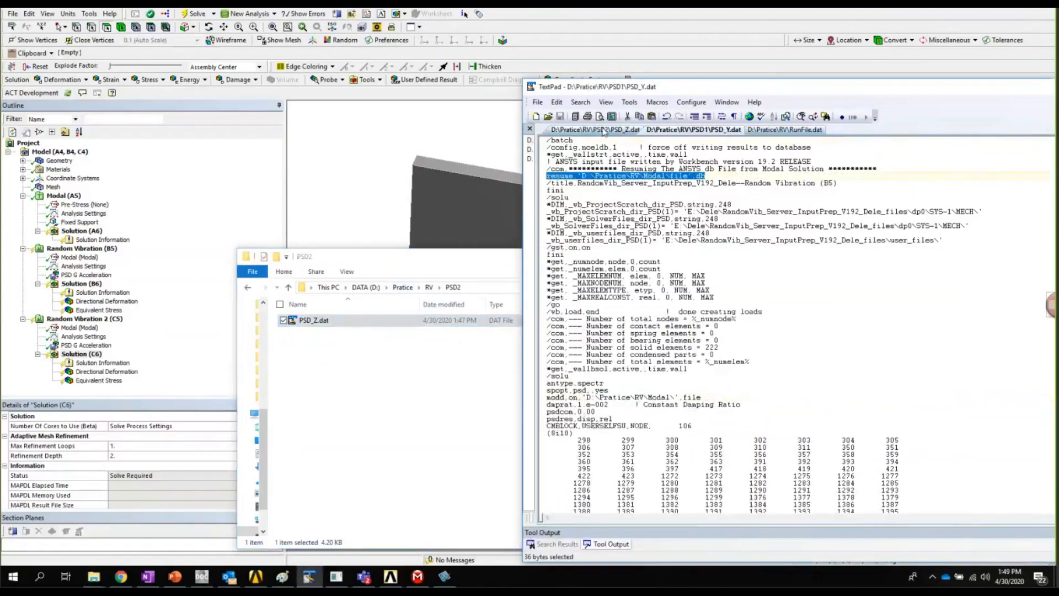
click(602, 130)
drag(908, 175, 544, 176)
key(ctrl+v)
key(ctrl+s)
Copy the edited modd line from PSD_Y.dat over the modd line in PSD_Z.dat and save the file.
click(711, 131)
drag(705, 397, 545, 396)
key(ctrl+c)
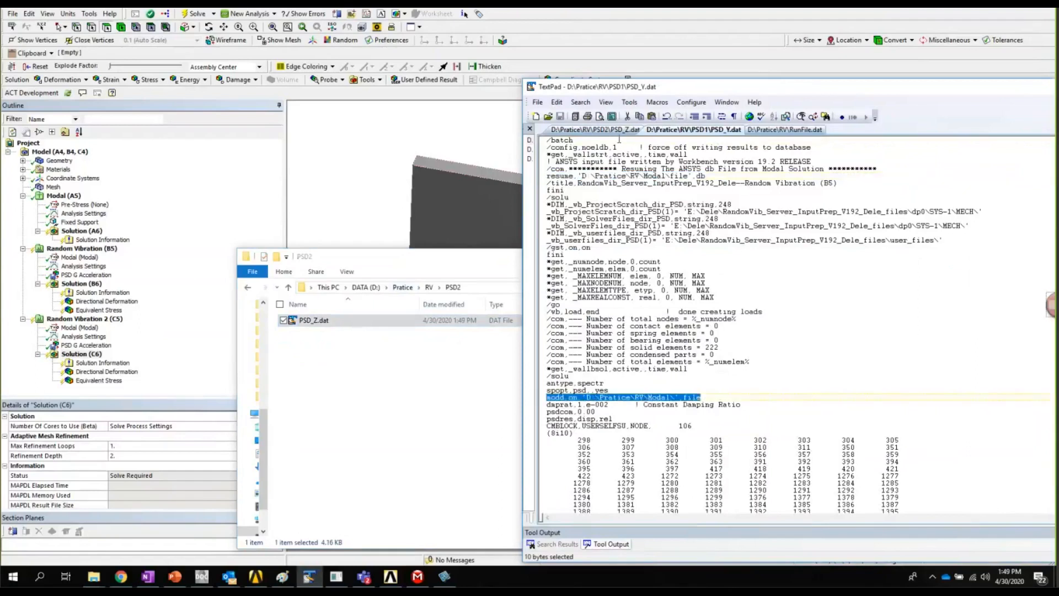
click(607, 130)
drag(903, 397, 546, 397)
key(ctrl+v)
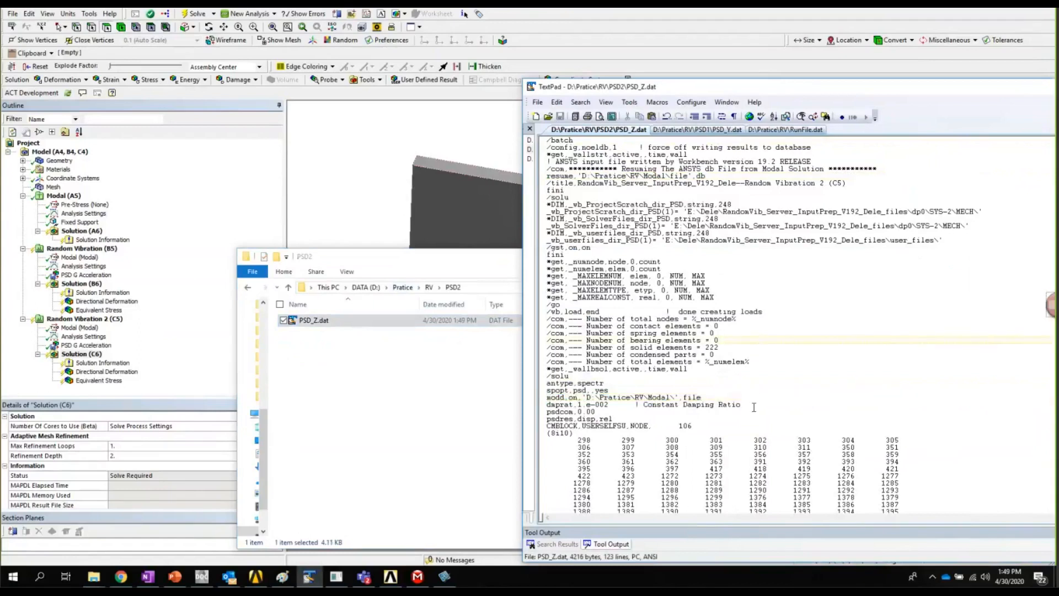
View RunFile.dat from the RV folder, close its extra window and show it in the TextPad window already in use.
click(430, 288)
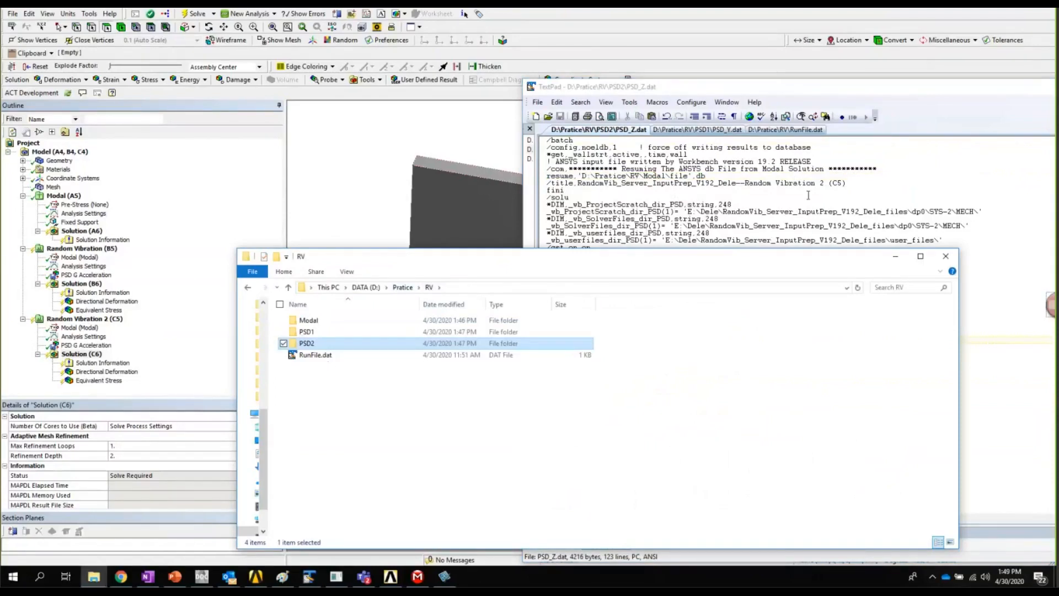
click(318, 358)
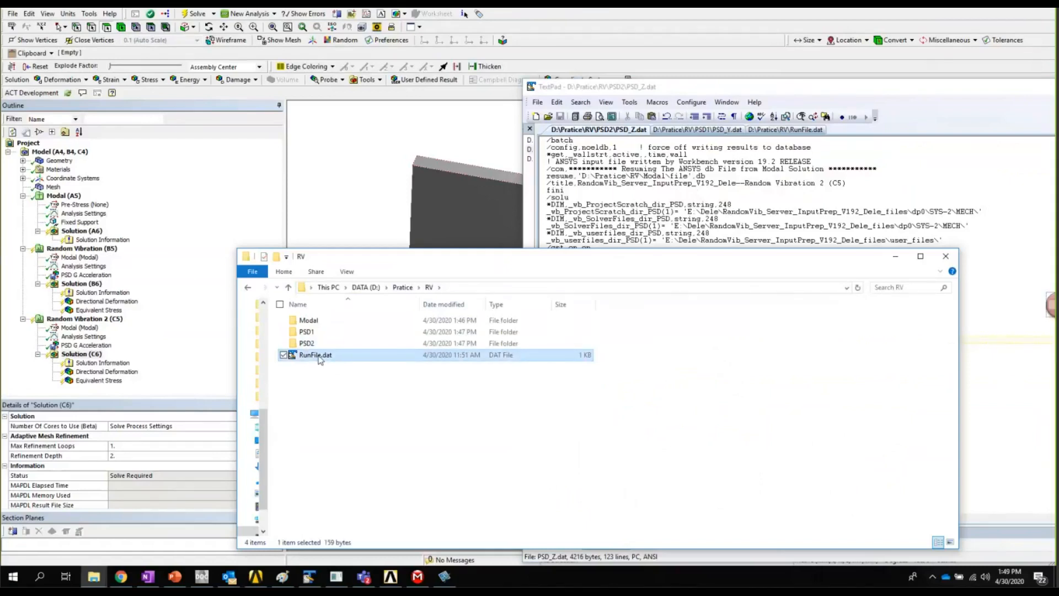
double_click(318, 356)
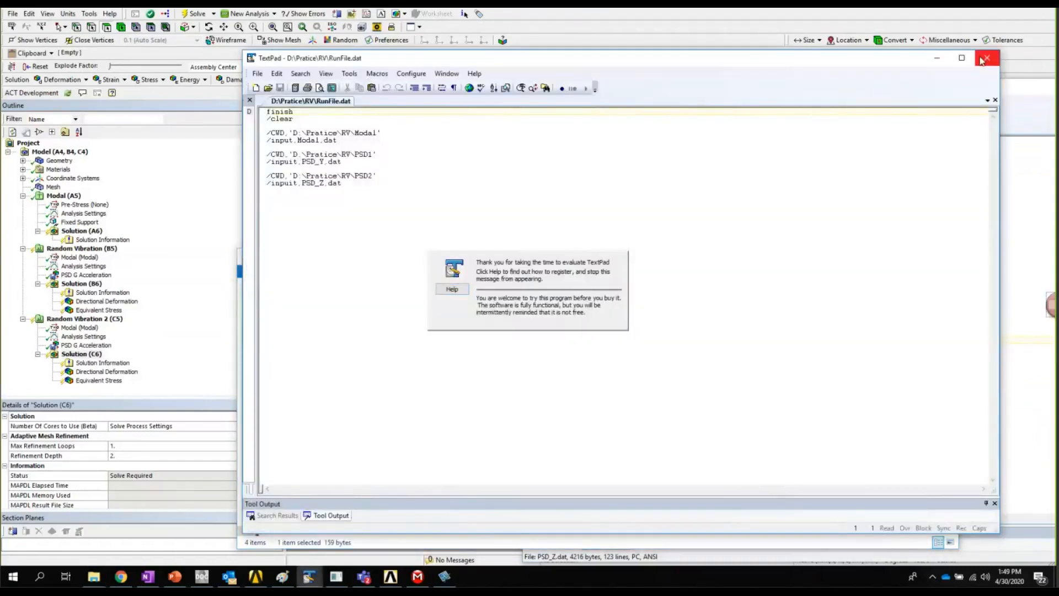
click(982, 59)
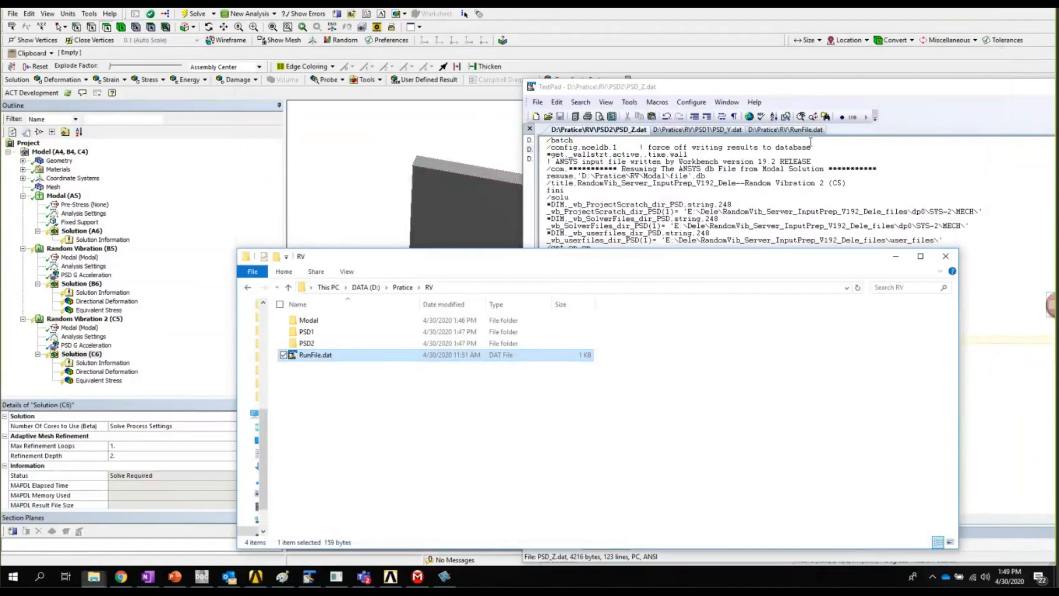
click(803, 130)
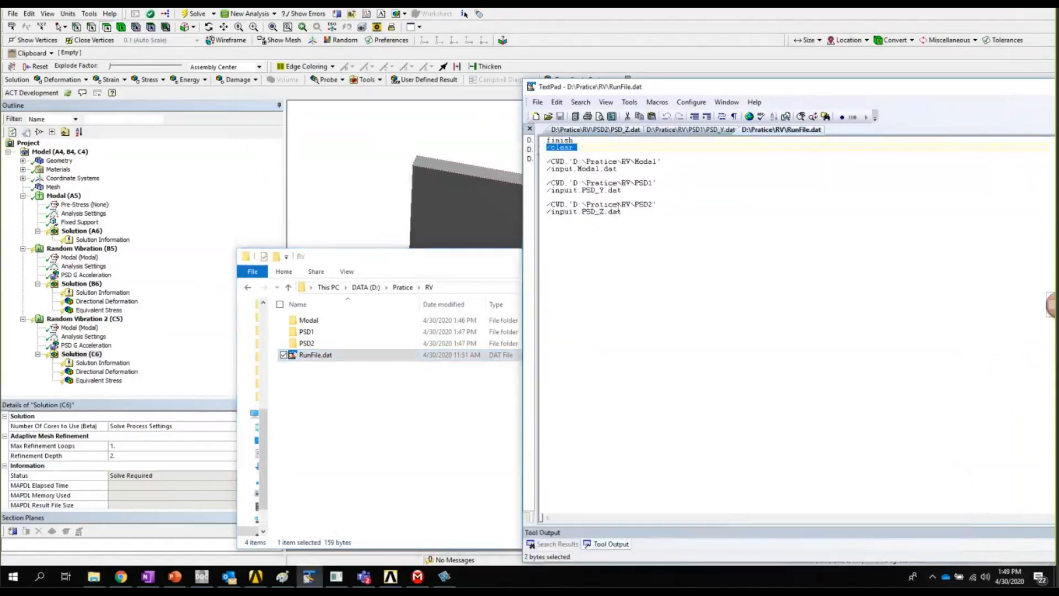
Check the Modal and PSD1 working-directory paths in RunFile.dat against the matching folders and their input files.
drag(568, 161, 660, 162)
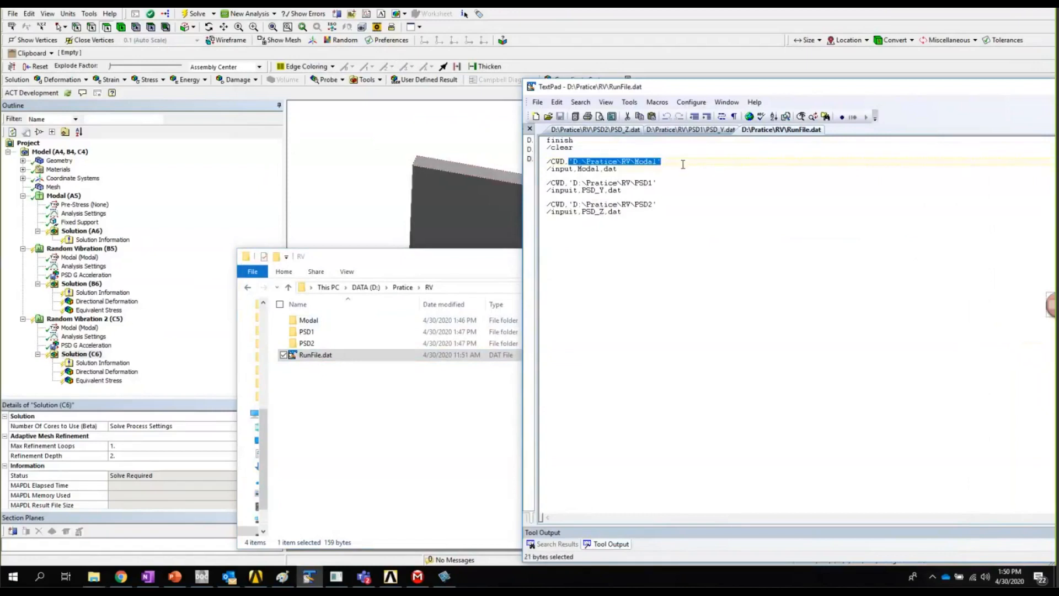
double_click(308, 320)
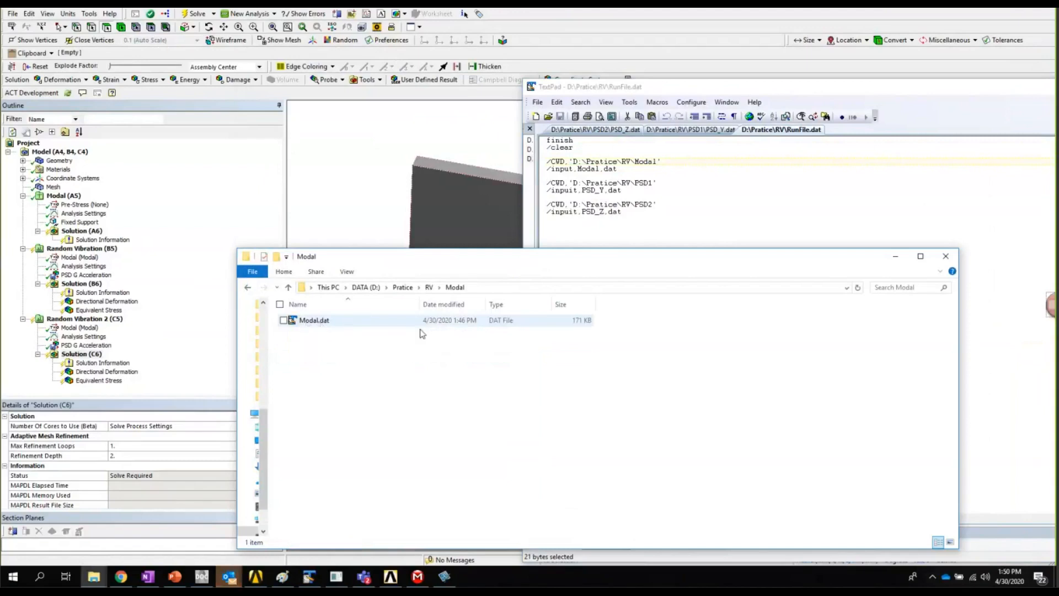
click(429, 287)
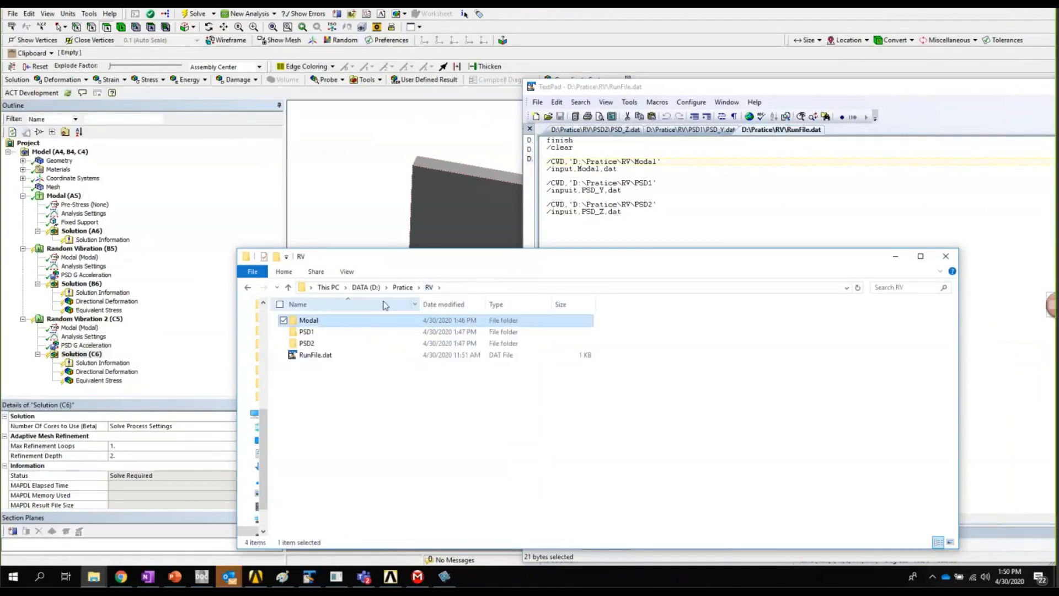
click(548, 182)
drag(547, 182, 656, 182)
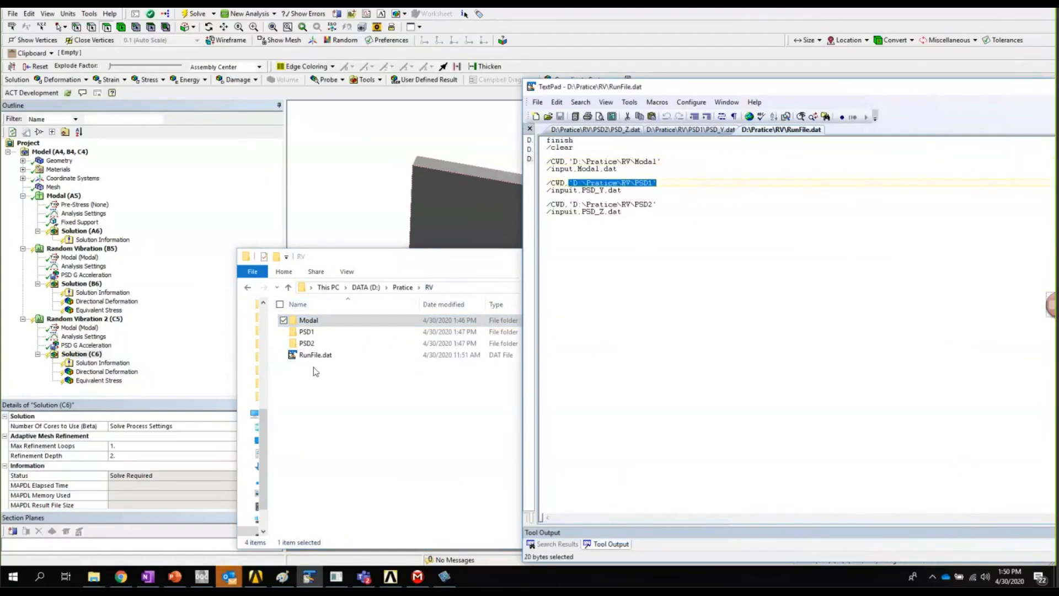
double_click(307, 331)
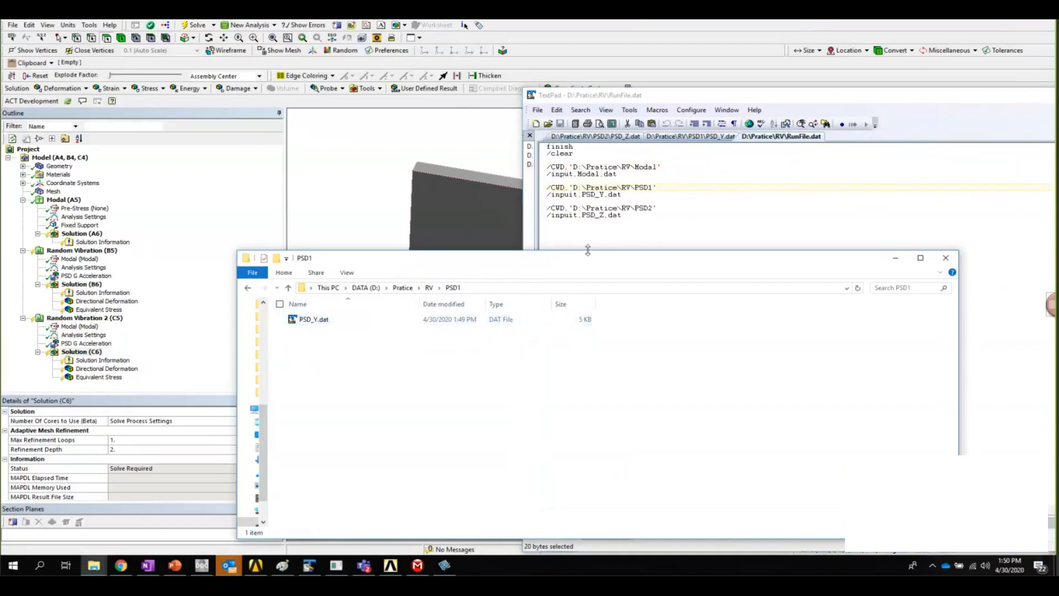
Check the PSD2 working-directory path and input file name in RunFile.dat against the PSD2 folder and its PSD_Z.dat file.
click(624, 197)
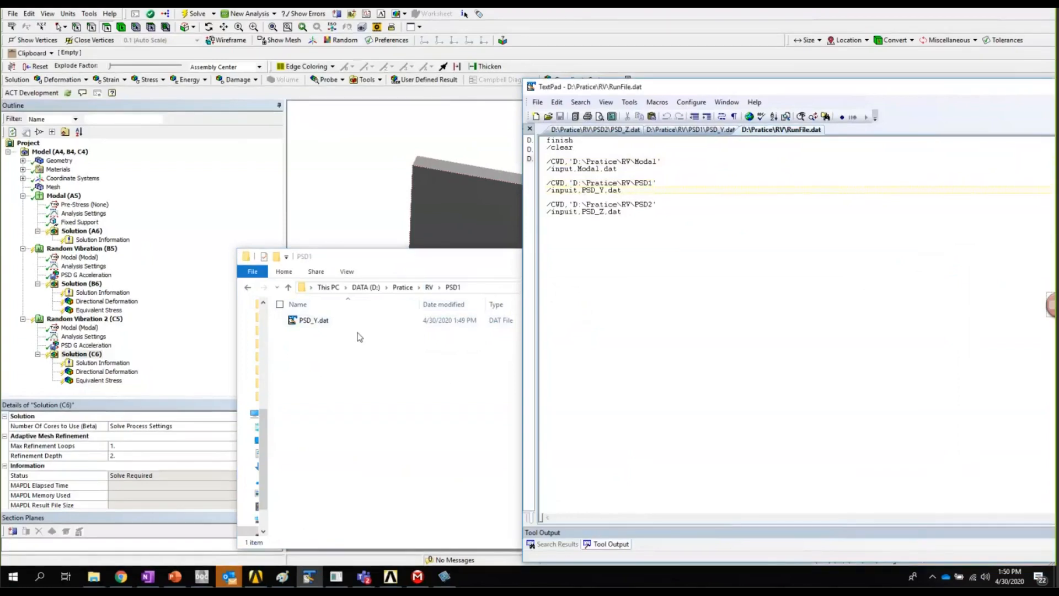
click(428, 287)
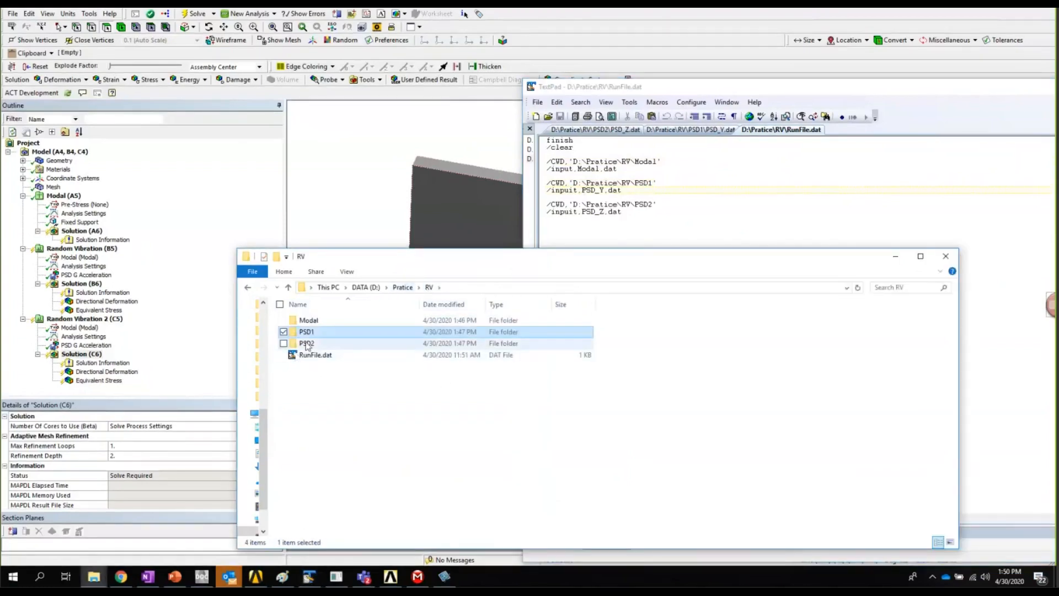
double_click(307, 343)
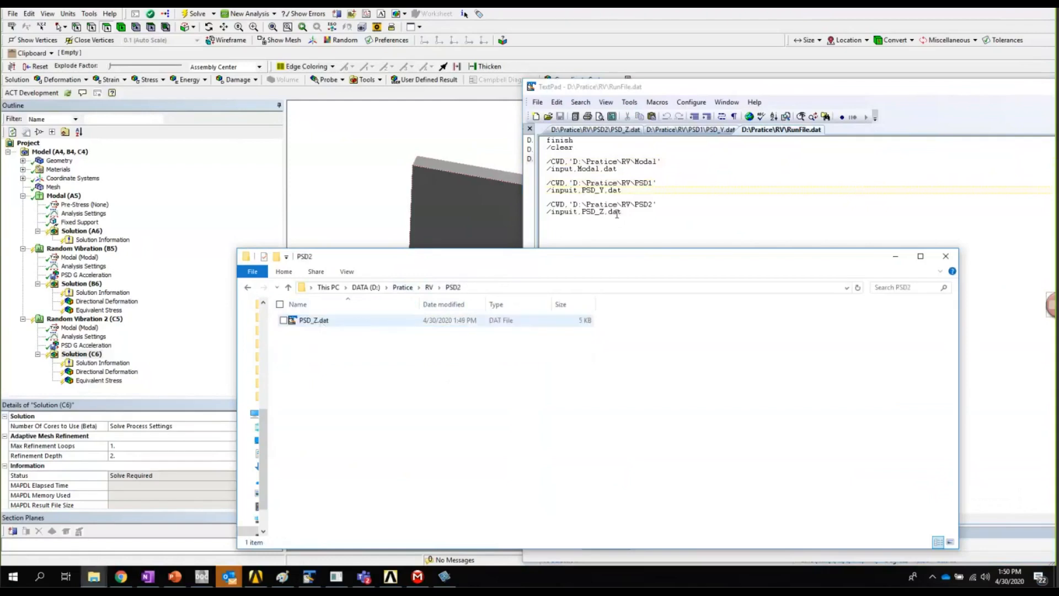
click(634, 220)
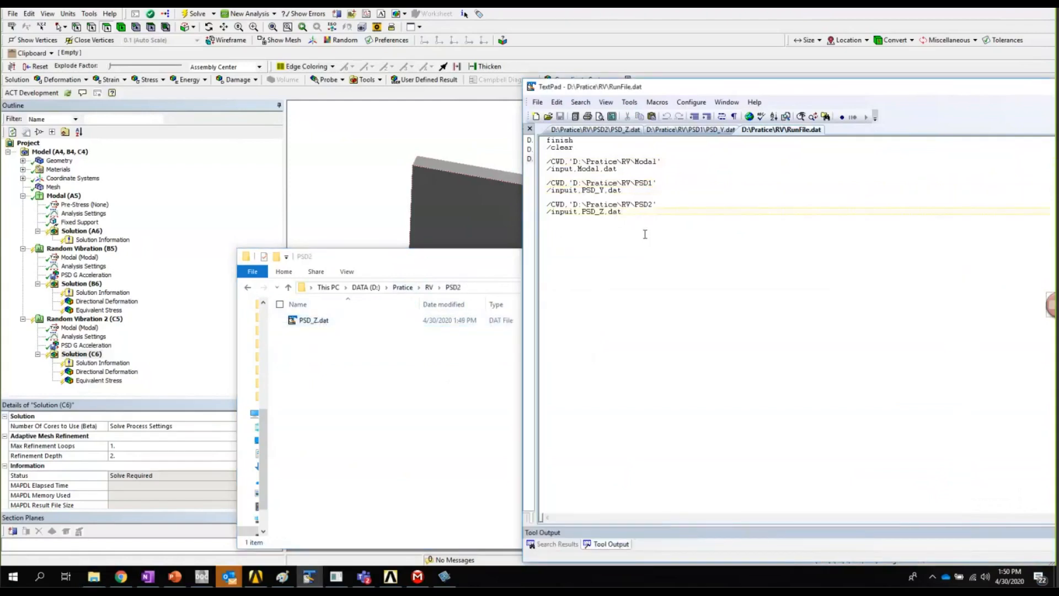
drag(645, 234, 534, 144)
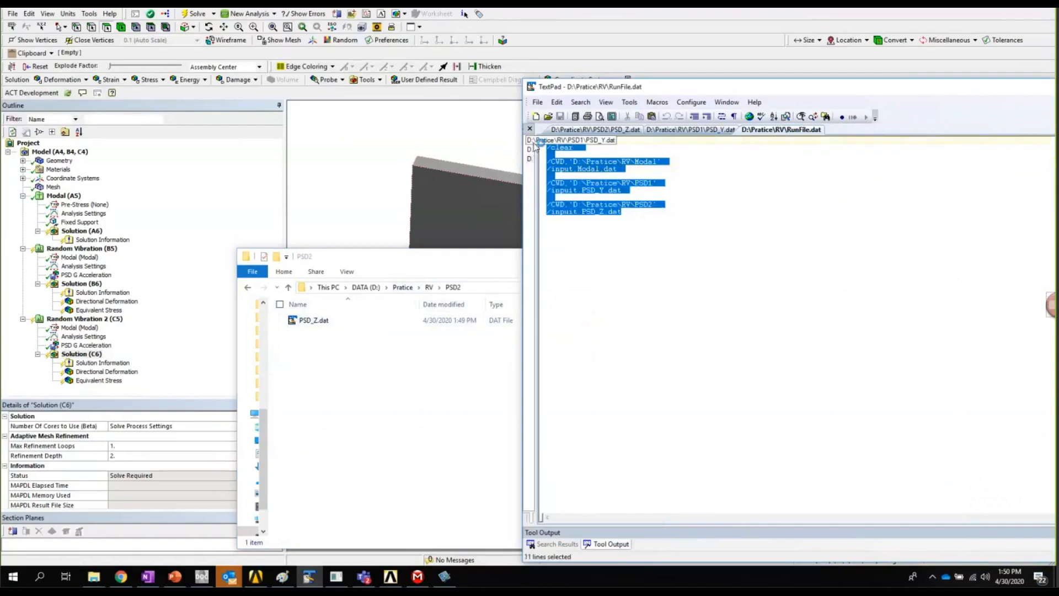
click(628, 246)
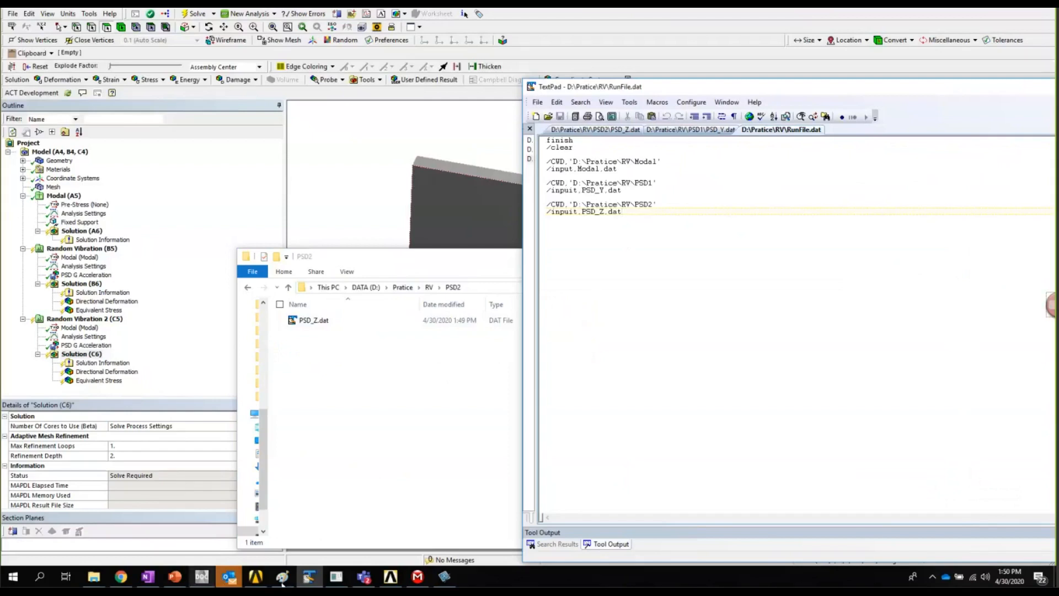
click(12, 576)
scroll(120, 434, down, 5)
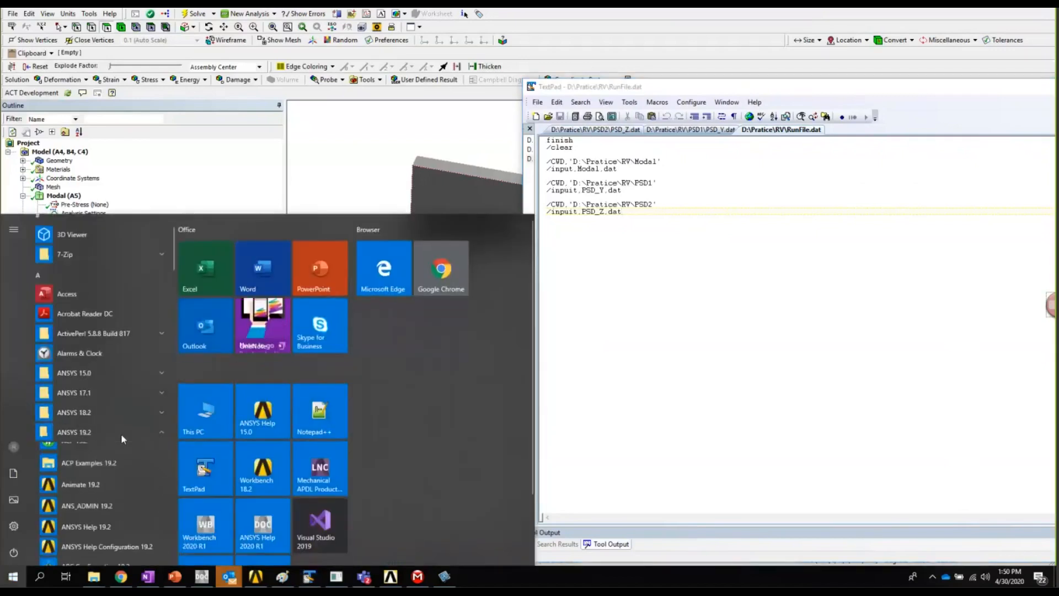
scroll(120, 458, down, 2)
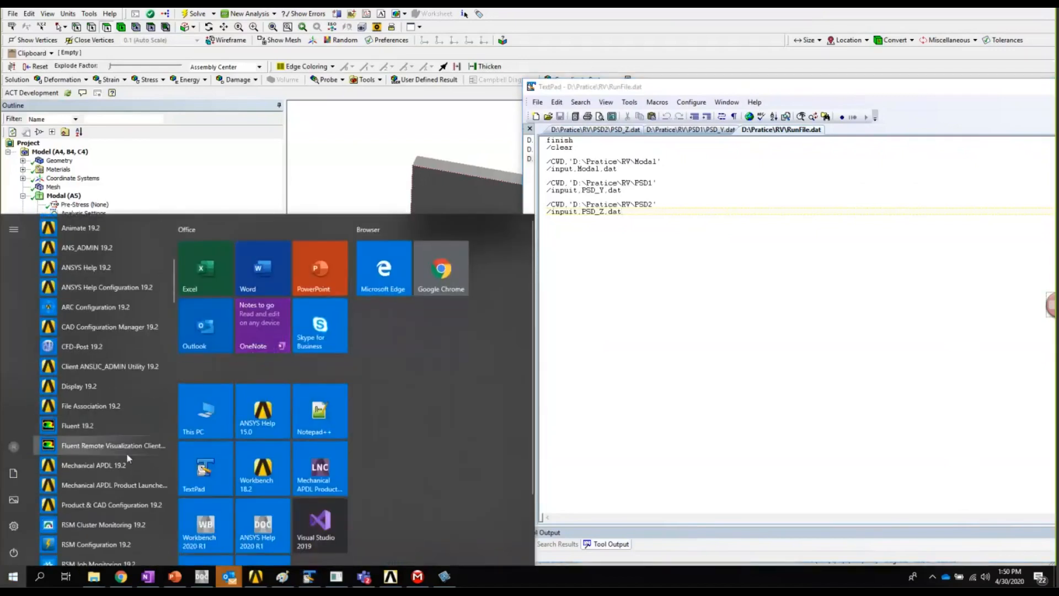
click(127, 487)
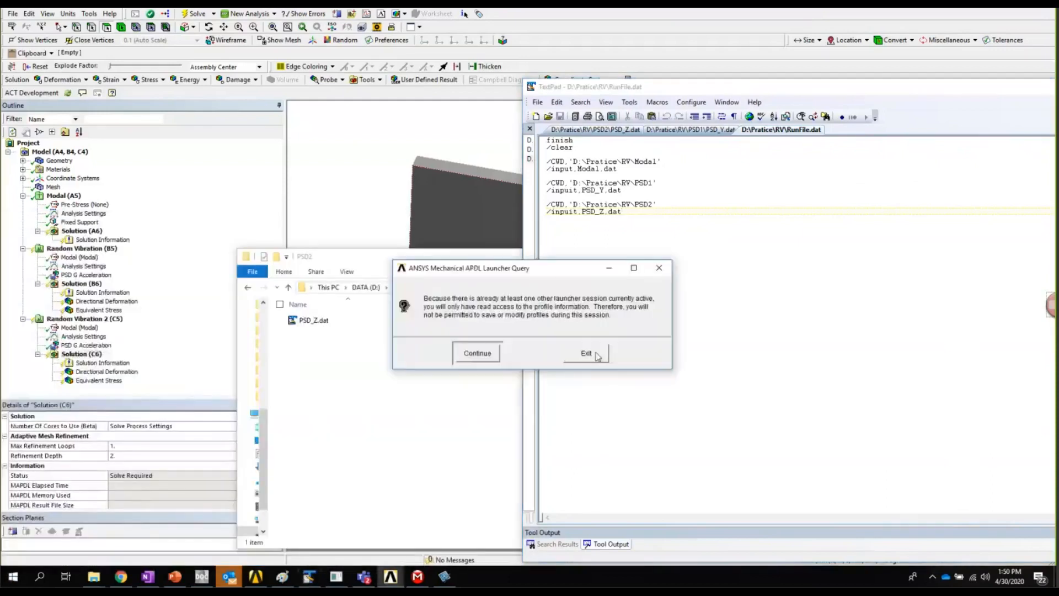
click(586, 349)
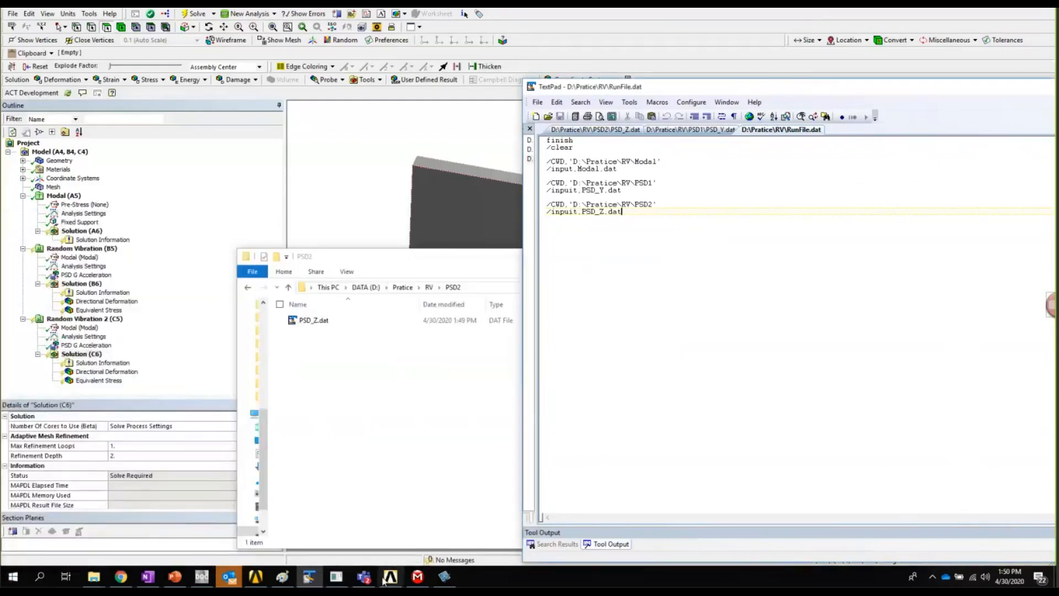
Switch to the already running Mechanical APDL Product Launcher, dismiss its leftover message and move the window aside.
click(384, 580)
click(533, 346)
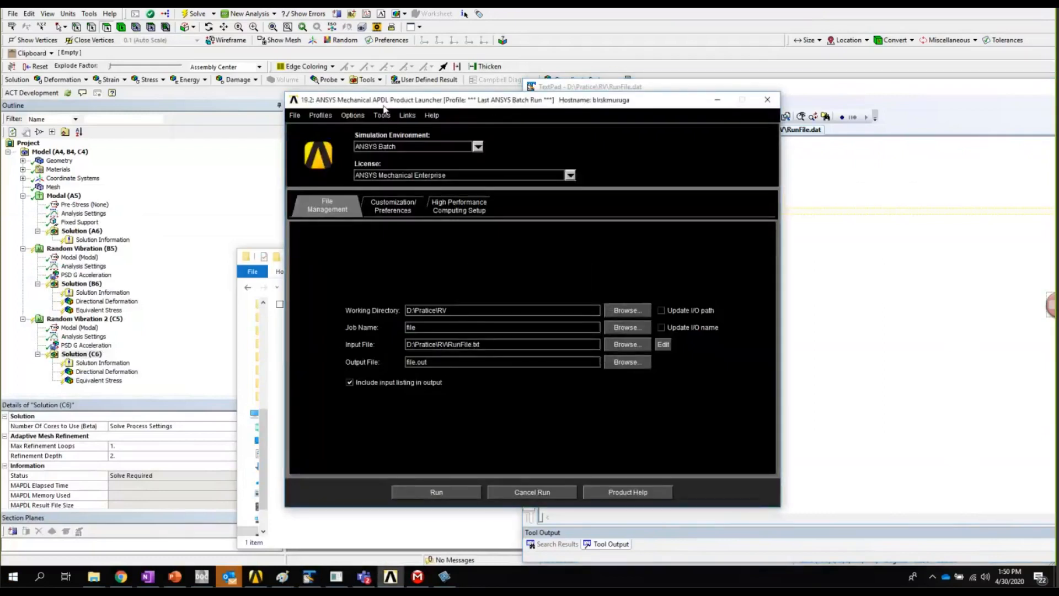
drag(385, 106, 277, 107)
Check the number of processors in the launcher's high performance computing setup, and return to the file management settings.
click(353, 208)
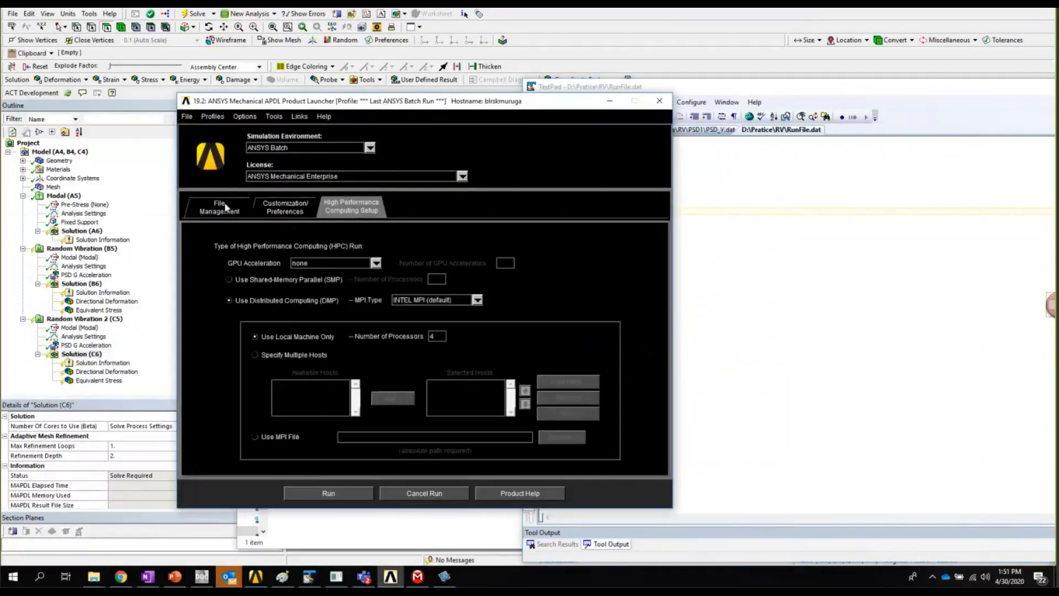
click(224, 207)
click(374, 208)
drag(441, 336, 387, 338)
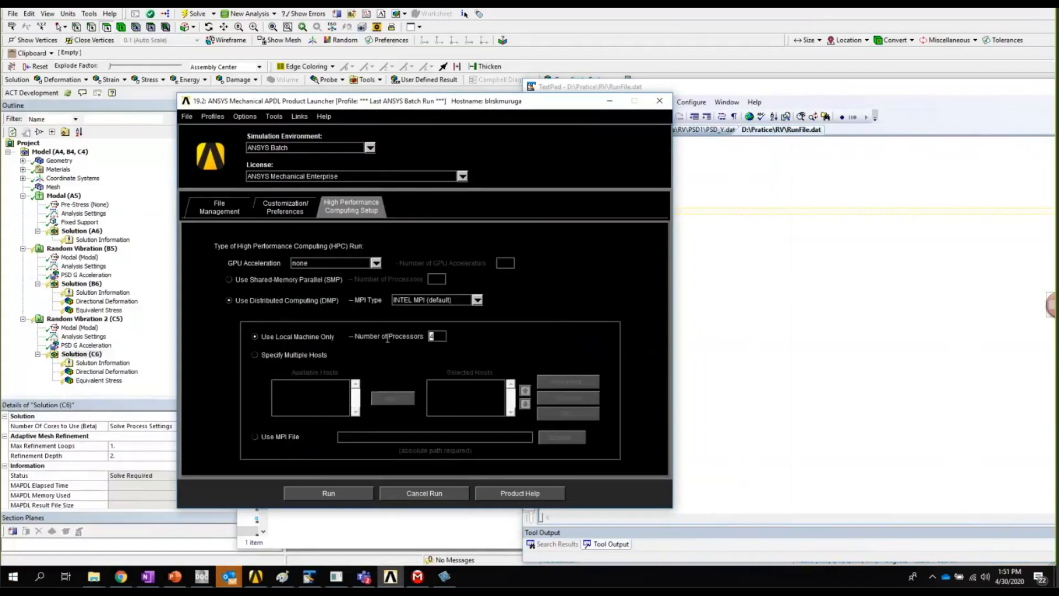
click(227, 212)
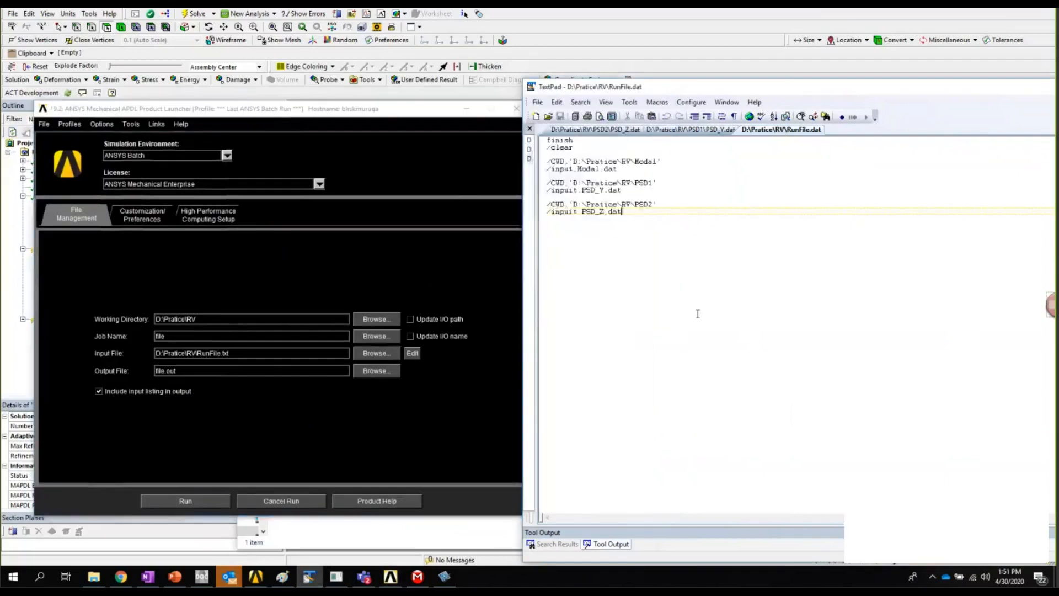
Set the batch run's input file to RunFile.dat from the D:\Pratice\RV folder.
click(244, 354)
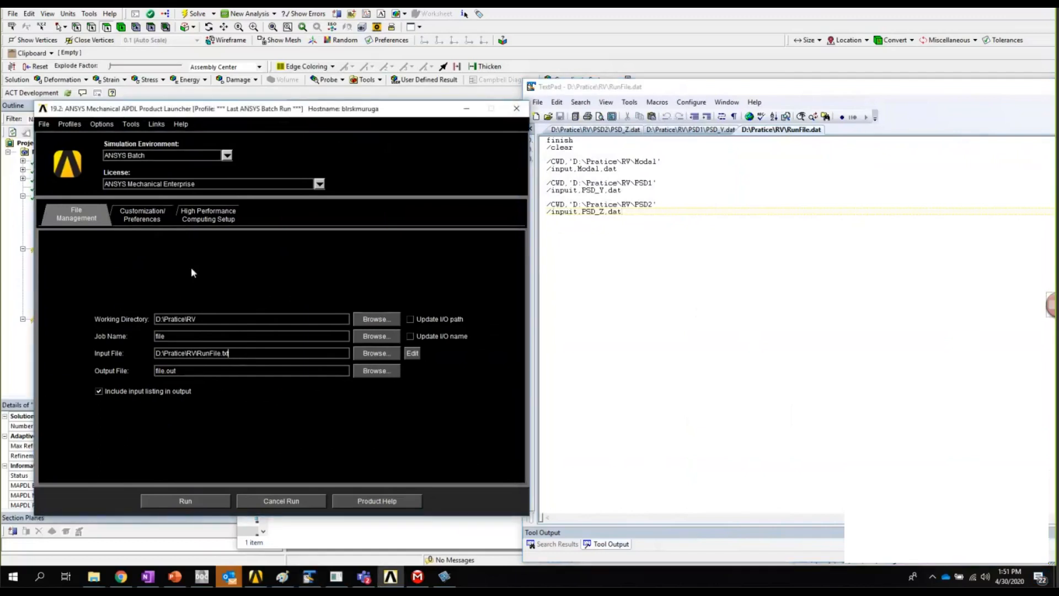
click(373, 356)
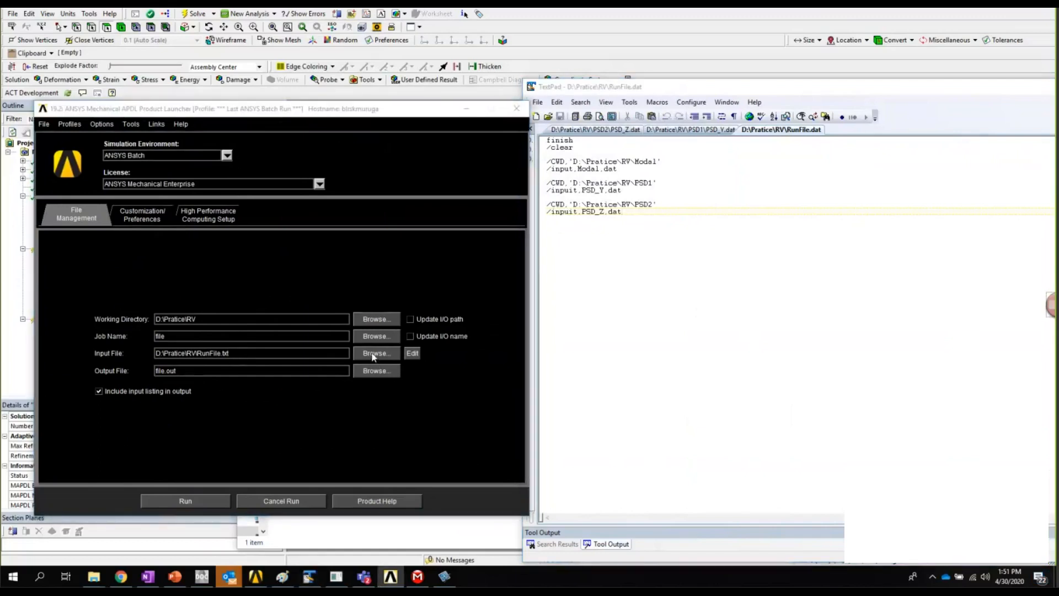
click(177, 231)
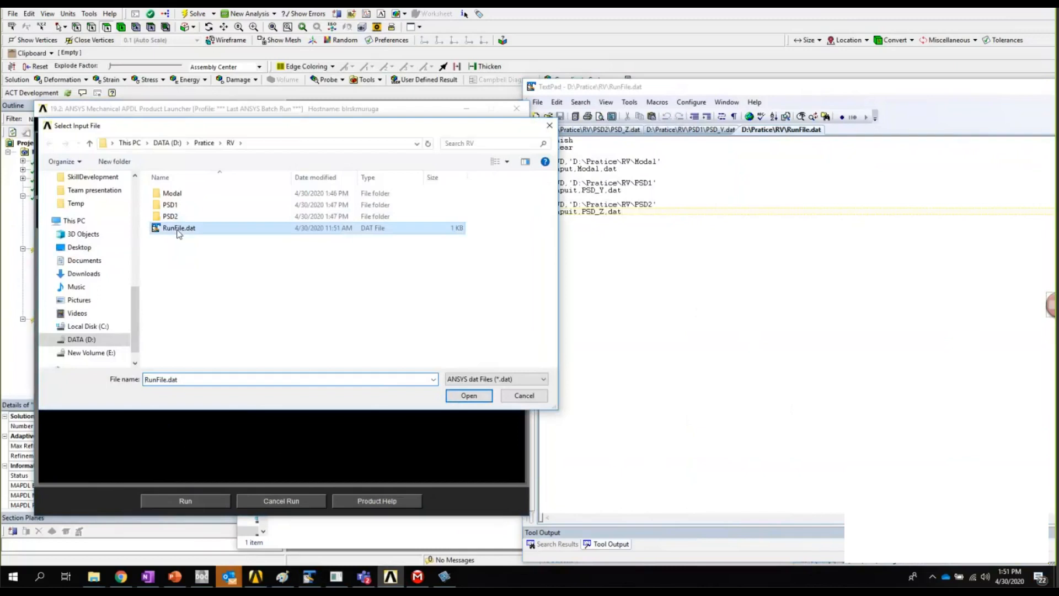
double_click(177, 231)
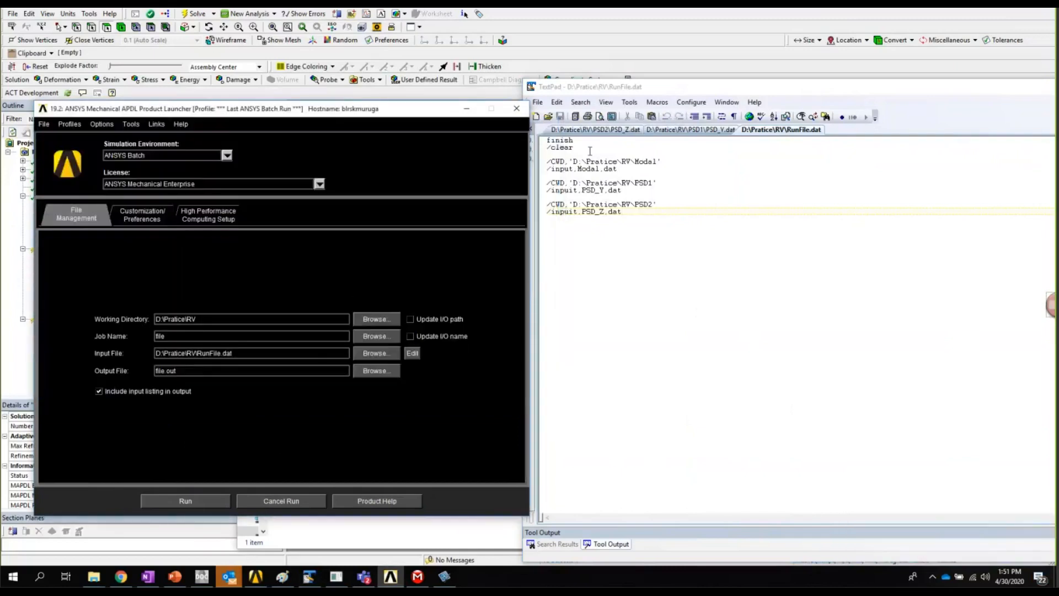
Highlight the Modal working-directory path in the first /CWD line of RunFile.dat.
click(548, 161)
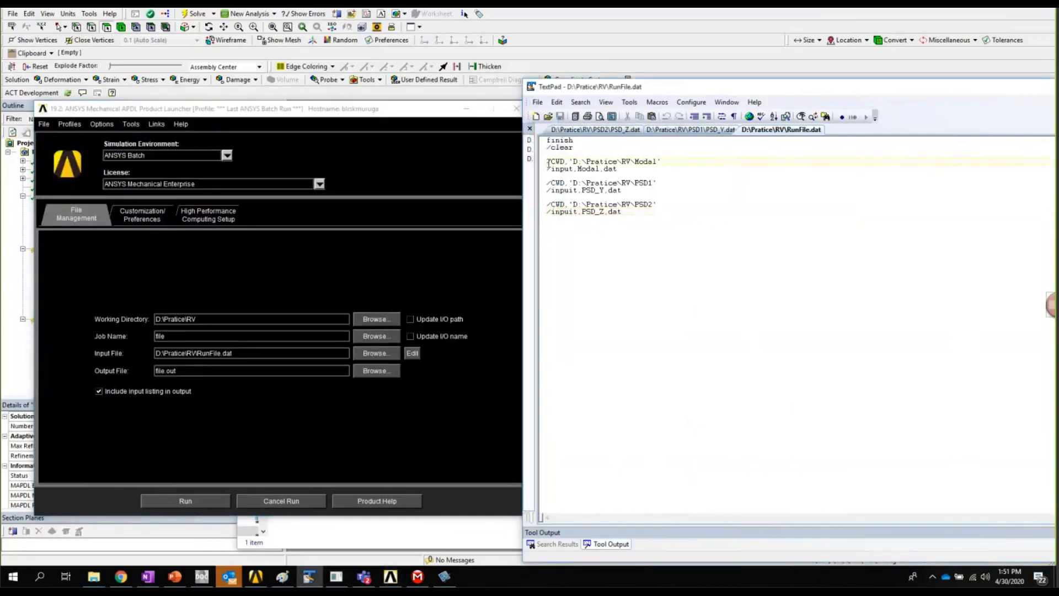
click(572, 161)
drag(573, 161, 676, 161)
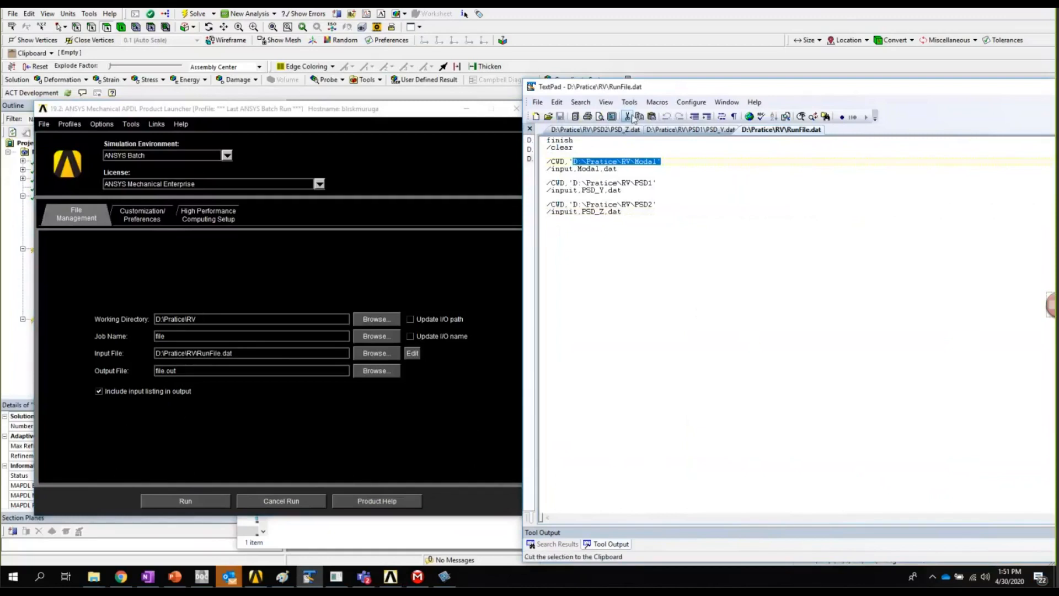
Show the RV folder containing RunFile.dat with its full path, and move its window to compare with the launcher's working directory.
click(95, 576)
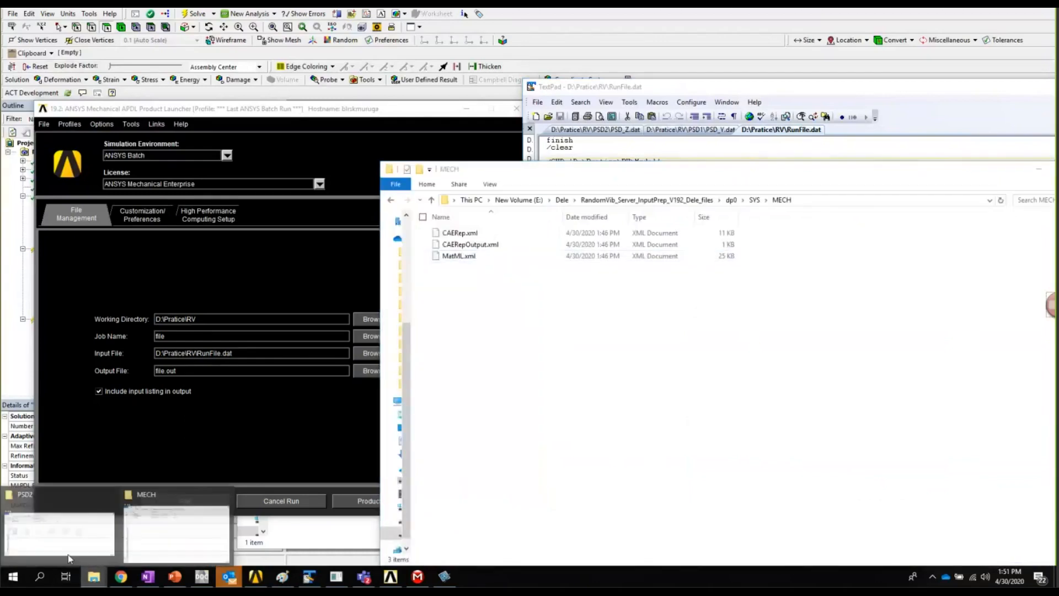
click(68, 554)
click(428, 287)
click(326, 355)
click(448, 287)
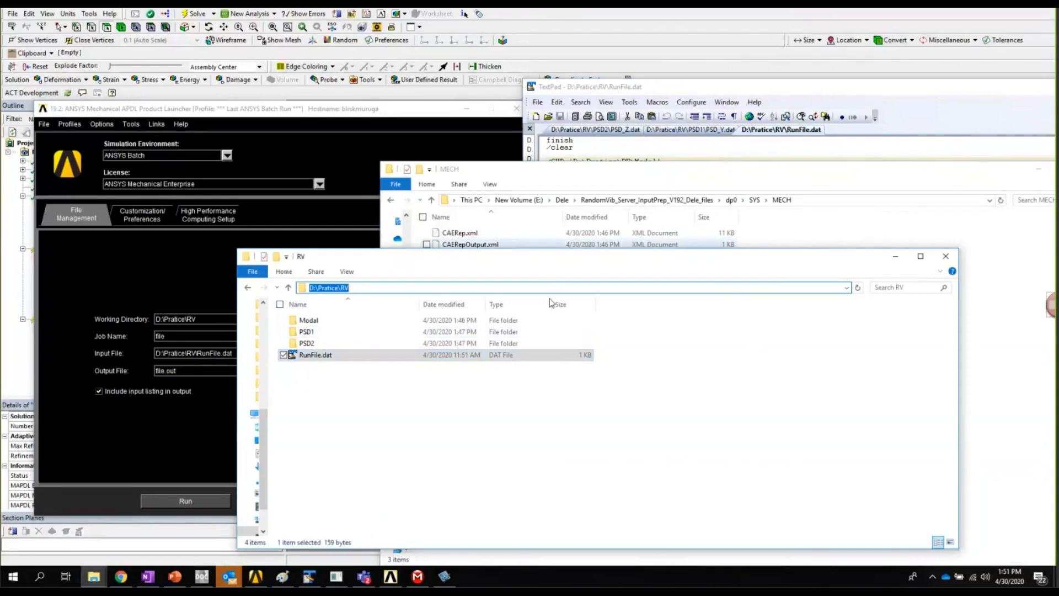
drag(510, 256, 549, 299)
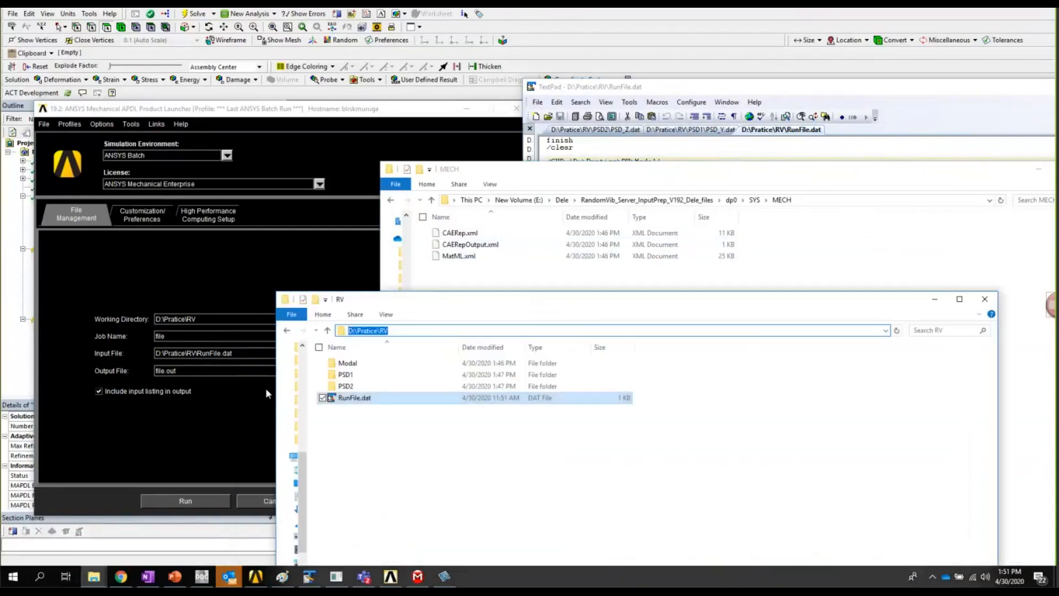
Review the launcher's distributed computing settings once more and return to the file settings.
click(165, 441)
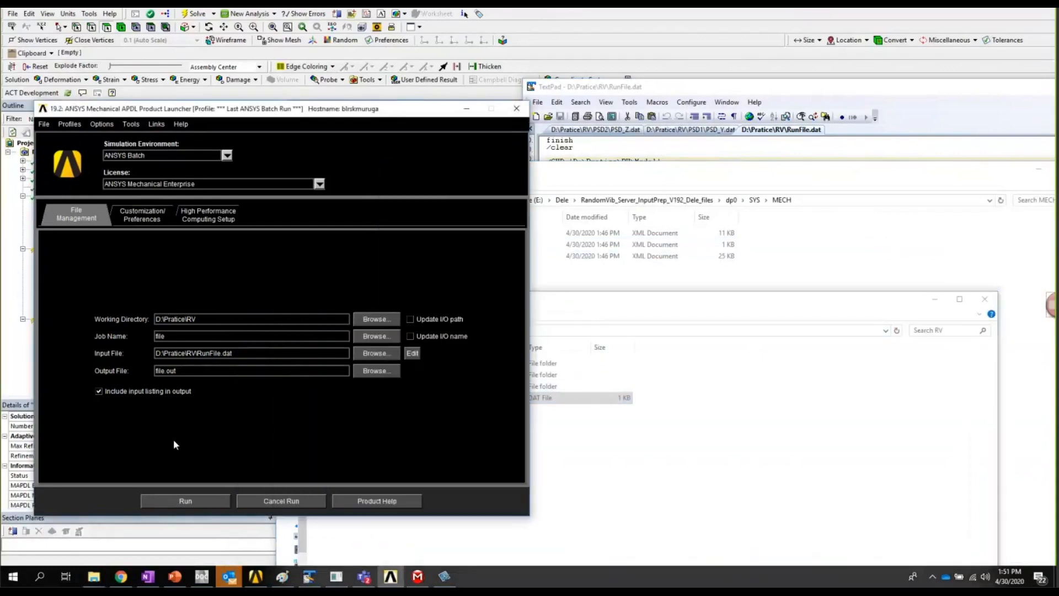
click(209, 218)
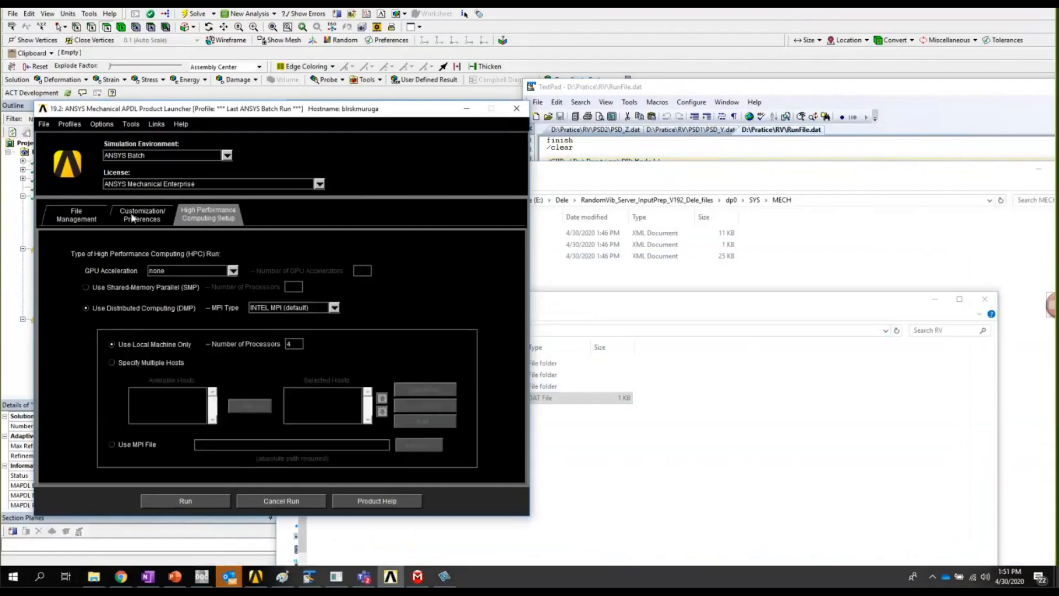
click(78, 215)
Inspect the contents of the Modal, PSD1 and PSD2 folders inside RV before the run.
click(703, 378)
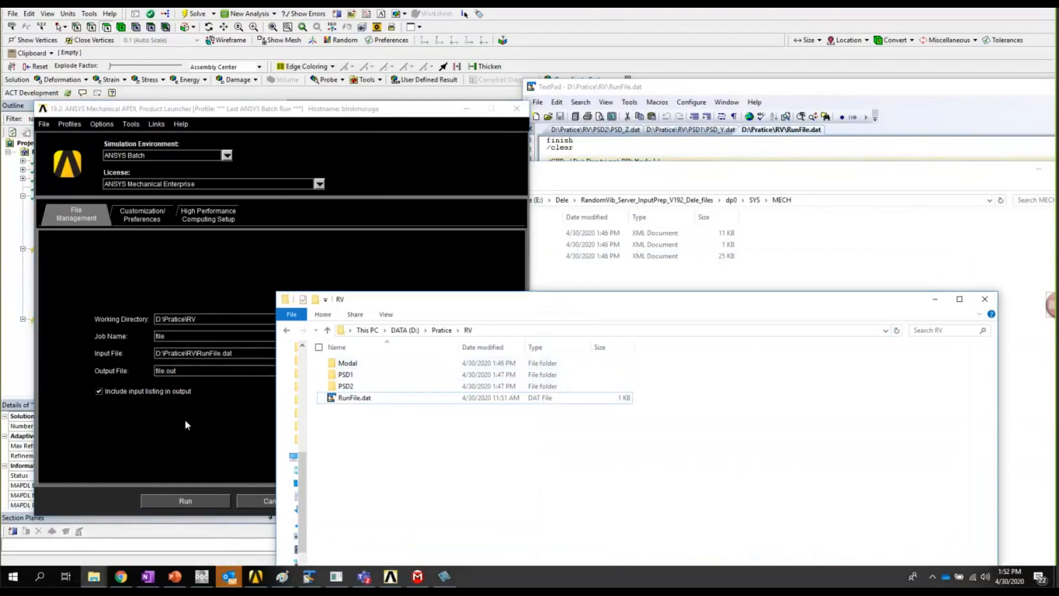
double_click(389, 365)
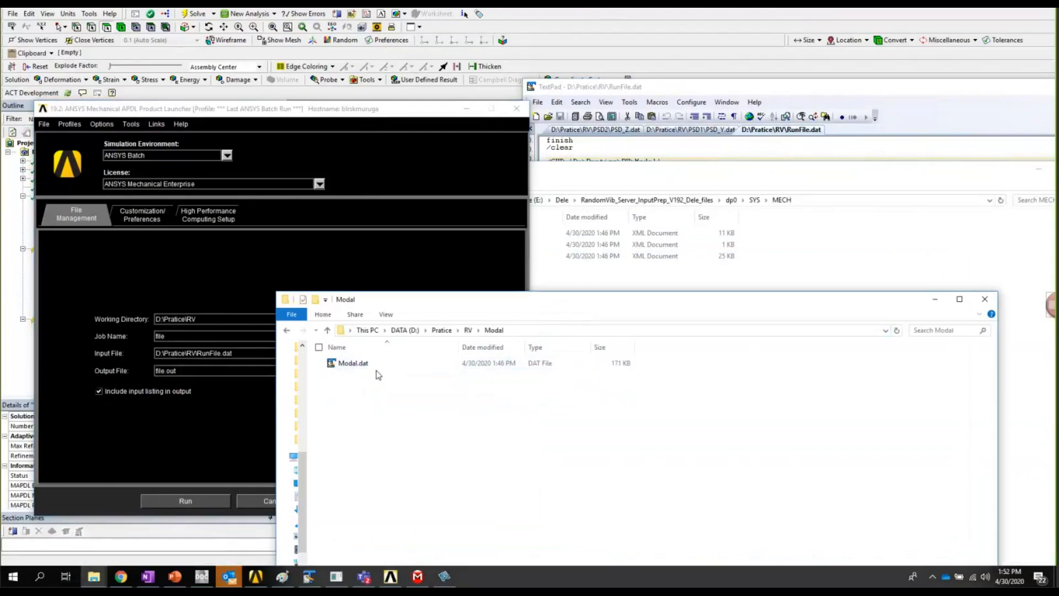
click(466, 334)
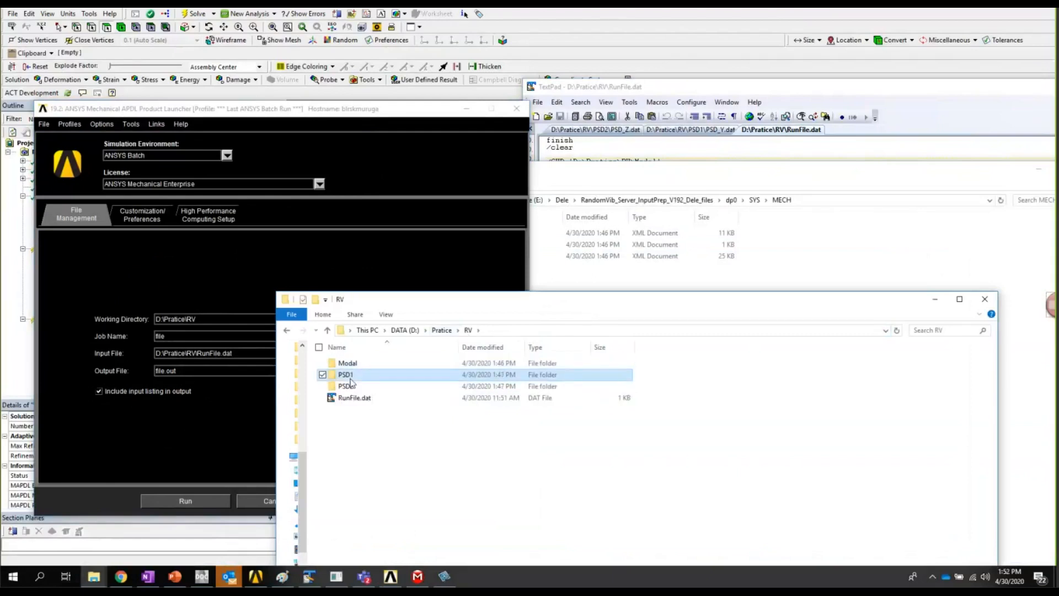
double_click(353, 375)
click(468, 331)
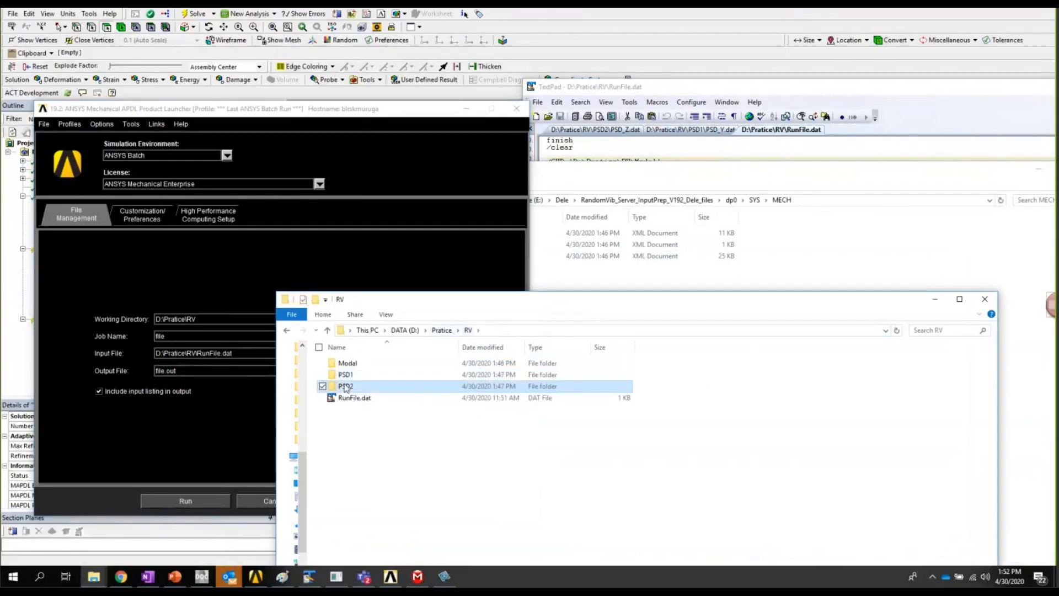
double_click(366, 386)
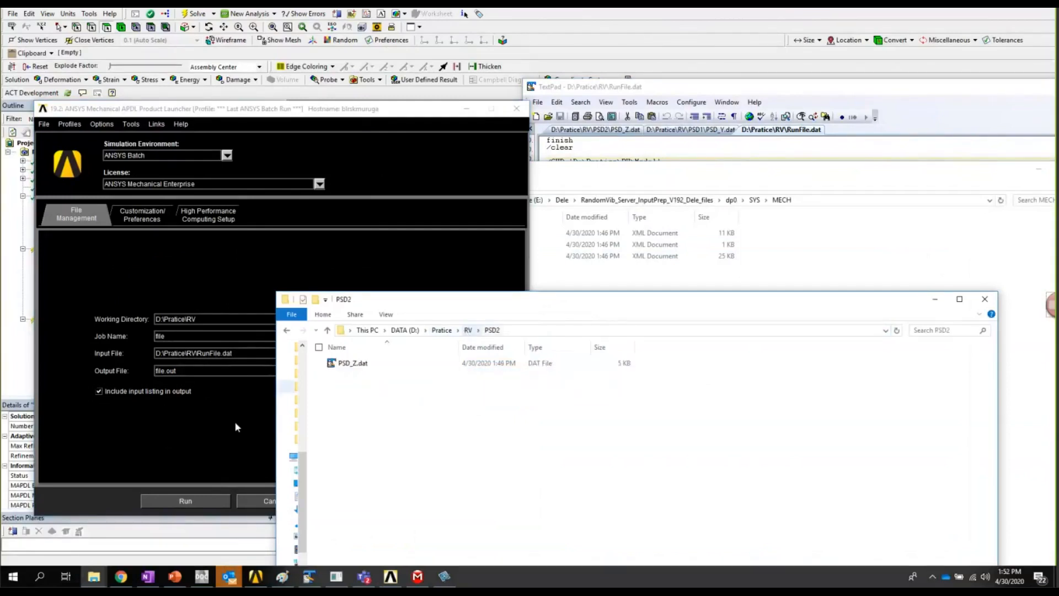
Submit the ANSYS Batch run of RunFile.dat and acknowledge the submission message.
click(185, 501)
click(185, 502)
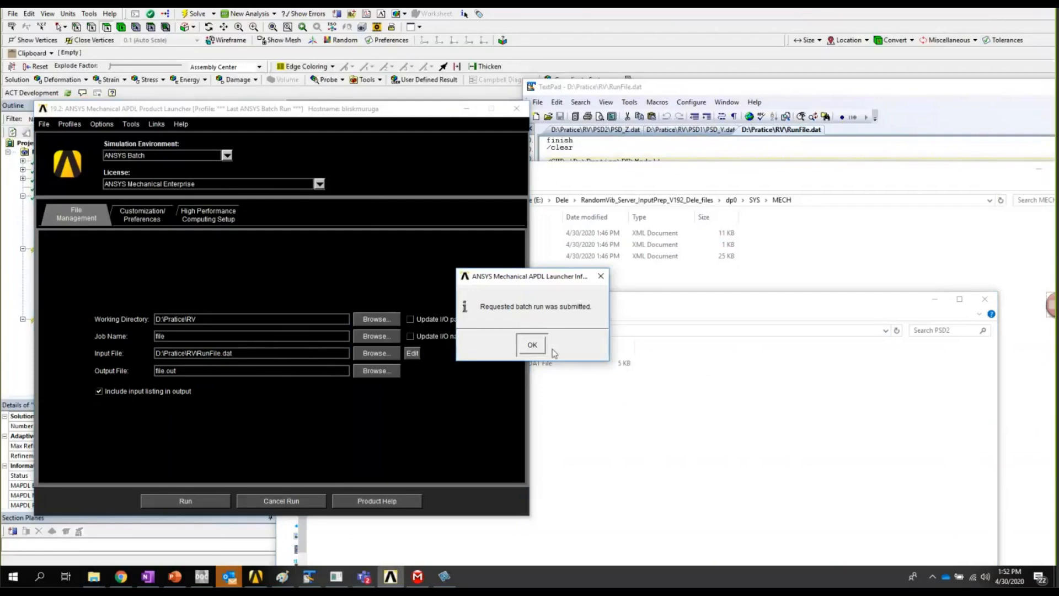
click(532, 351)
Open file.out from the RV folder in TextPad, move the window into view and examine the solver output.
click(711, 459)
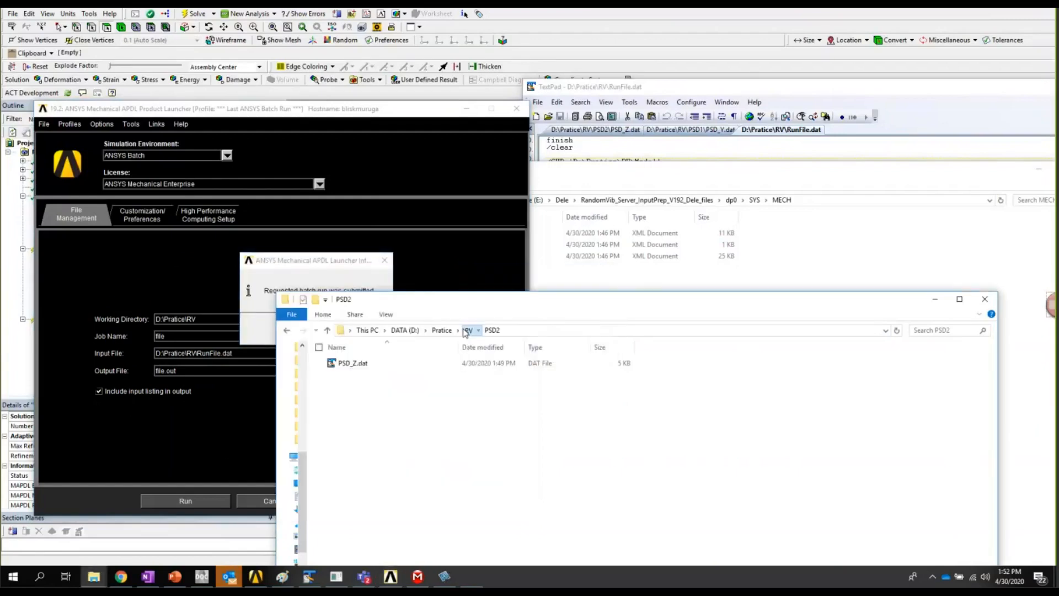
click(466, 329)
drag(348, 409, 700, 152)
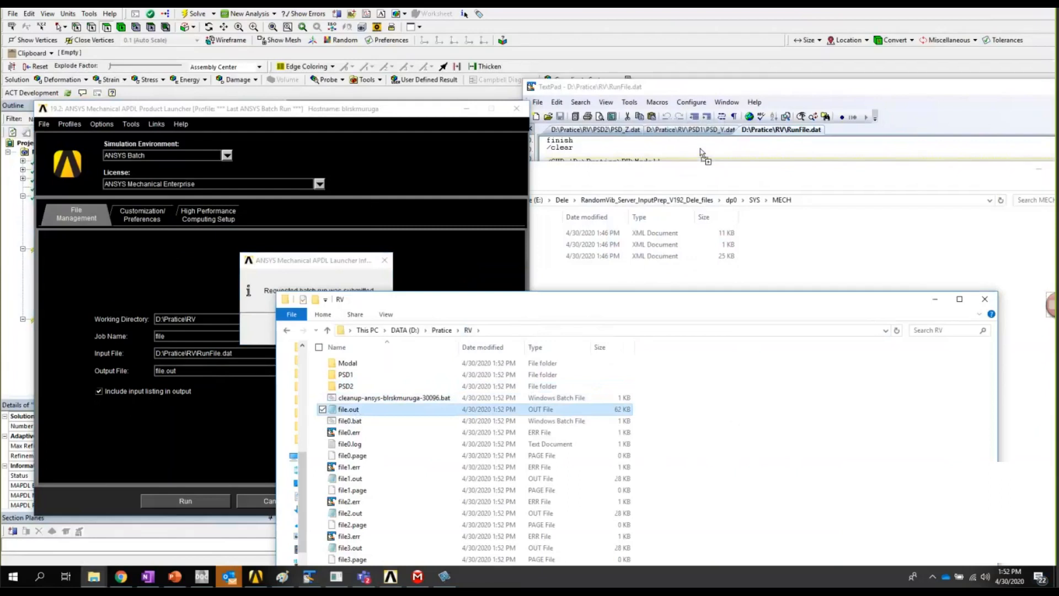
drag(701, 153, 700, 153)
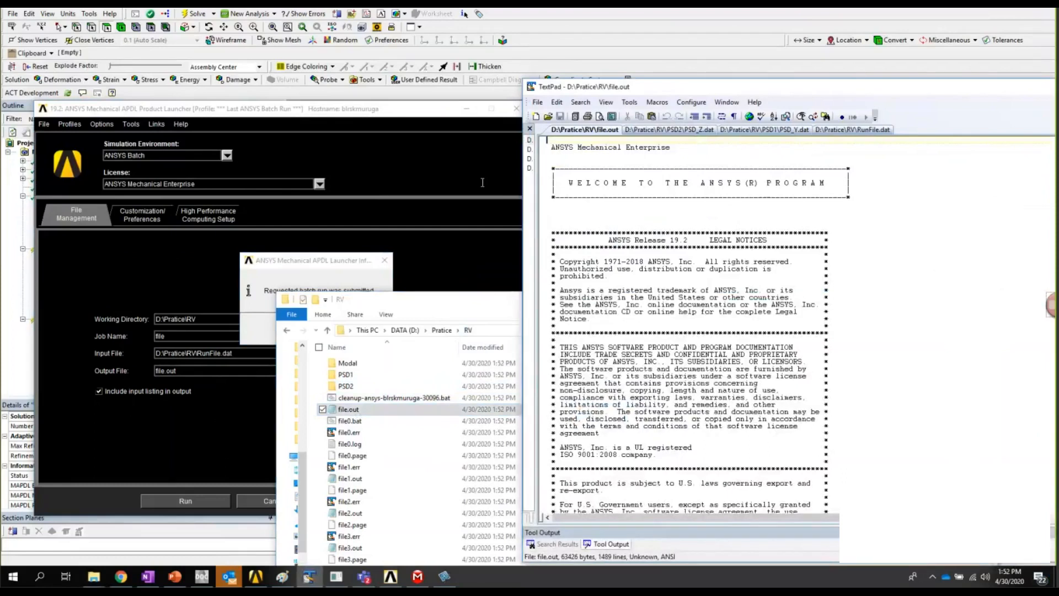
drag(752, 86, 483, 75)
scroll(483, 182, down, 20)
scroll(964, 178, down, 20)
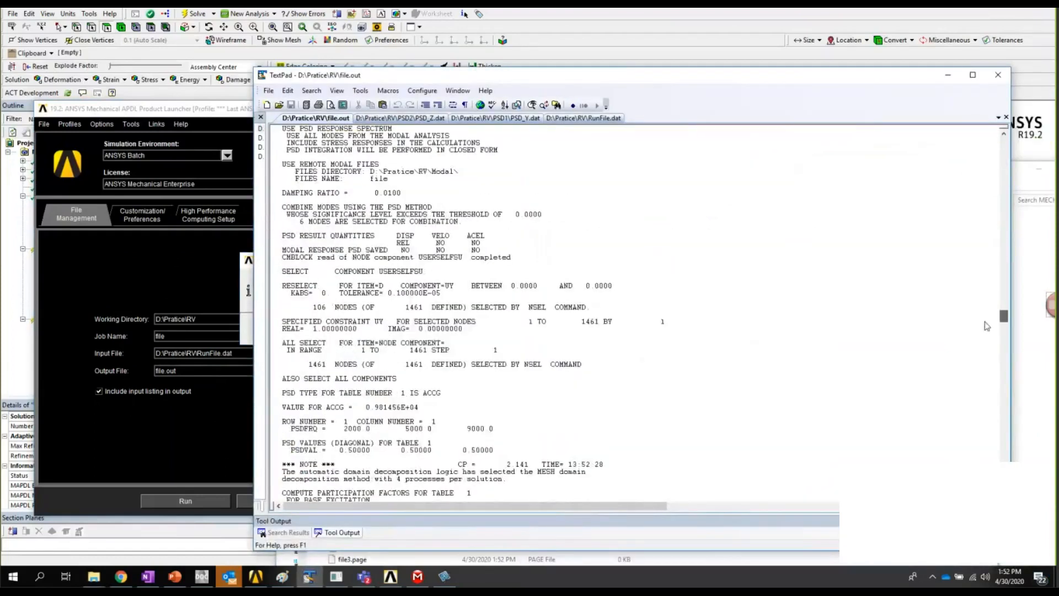
Examine the rest of file.out through to the closing run statistics, then put TextPad out of the way.
scroll(980, 342, down, 15)
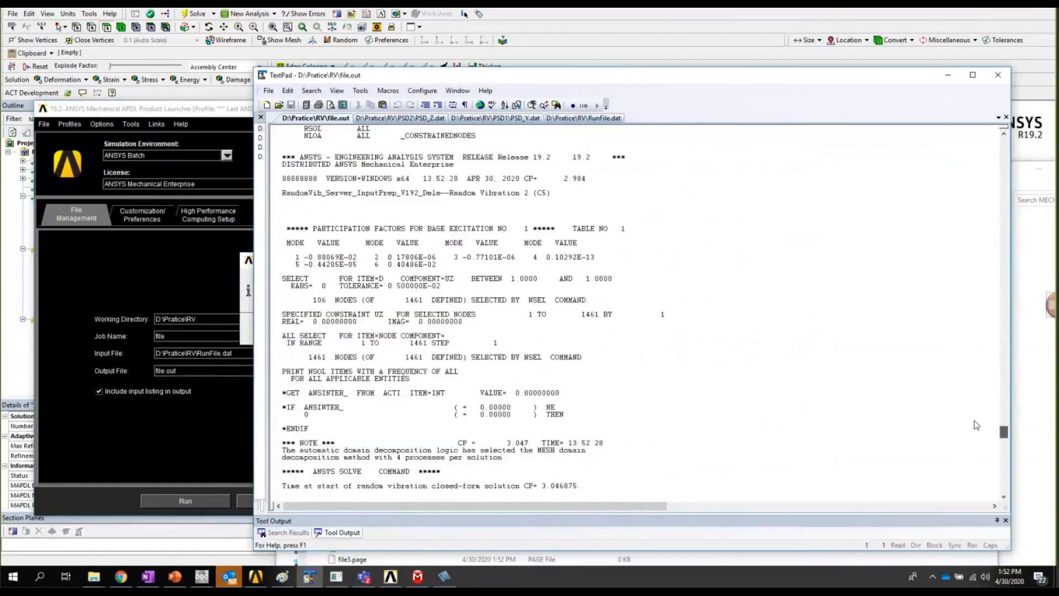
scroll(975, 441, down, 15)
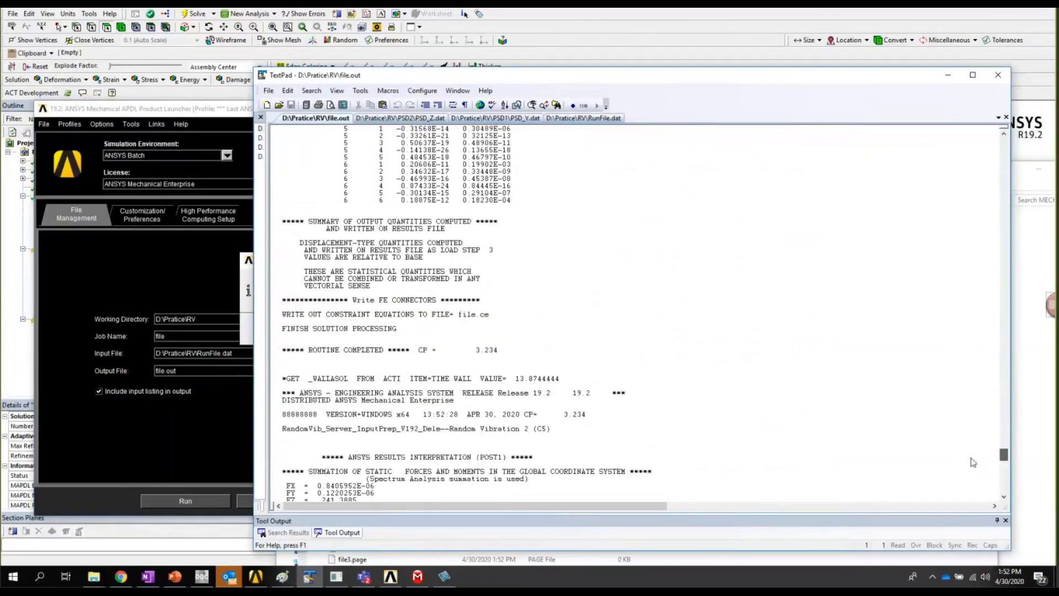
scroll(973, 474, down, 12)
scroll(973, 499, down, 12)
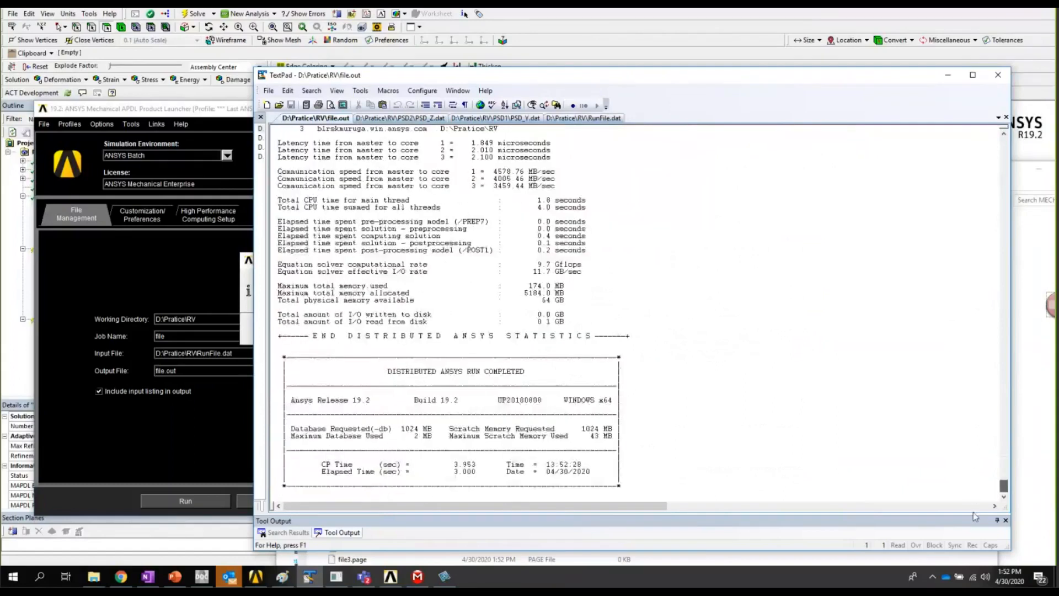
key(alt+F4)
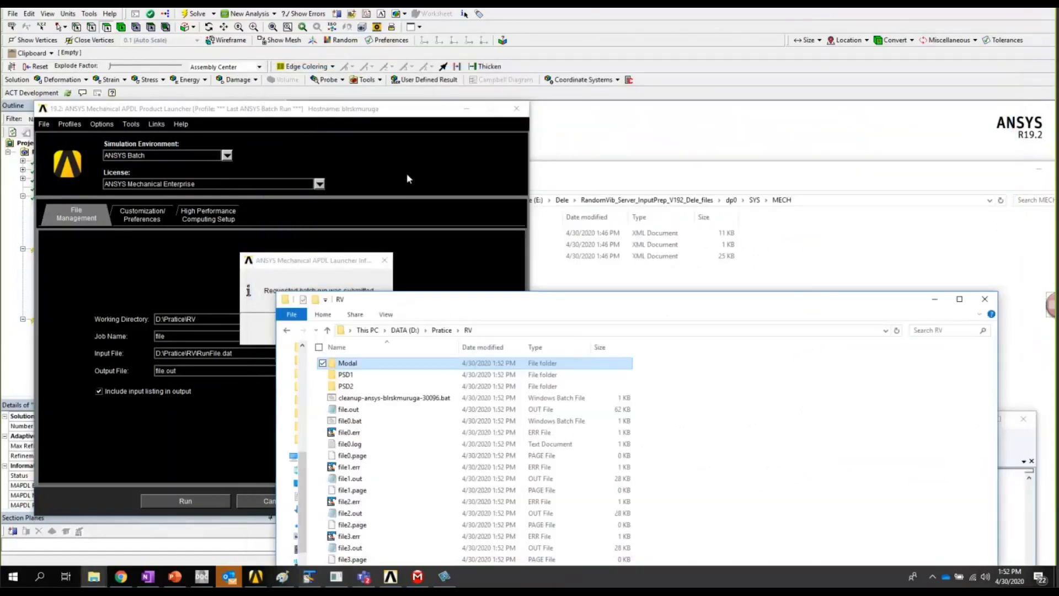
Inspect the result files in the Modal, PSD1 and PSD2 folders, minimize the launcher and return to the RV folder.
drag(434, 298, 406, 173)
double_click(323, 239)
click(317, 296)
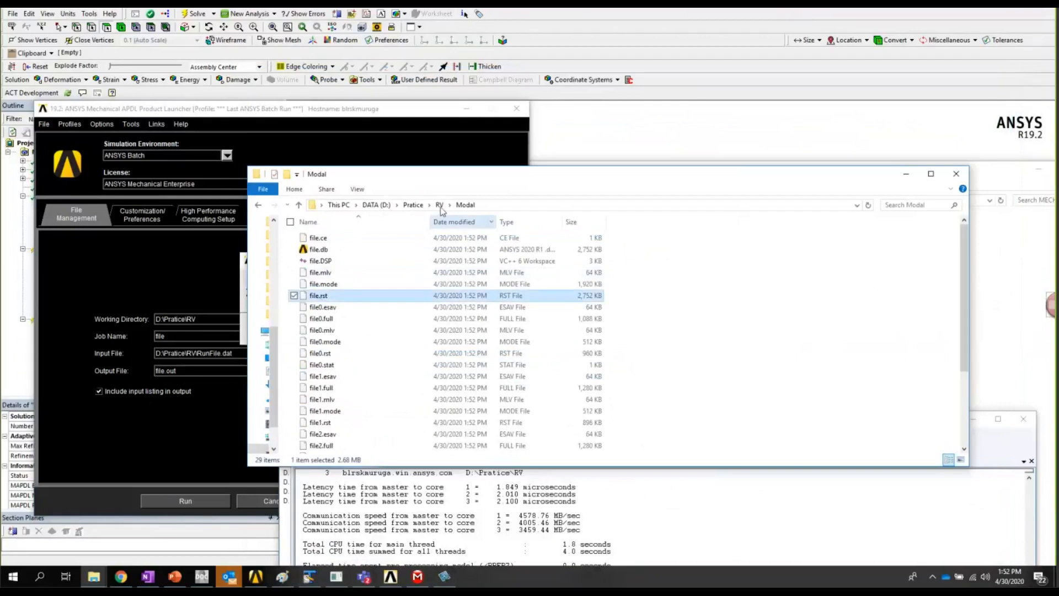
click(440, 204)
double_click(325, 251)
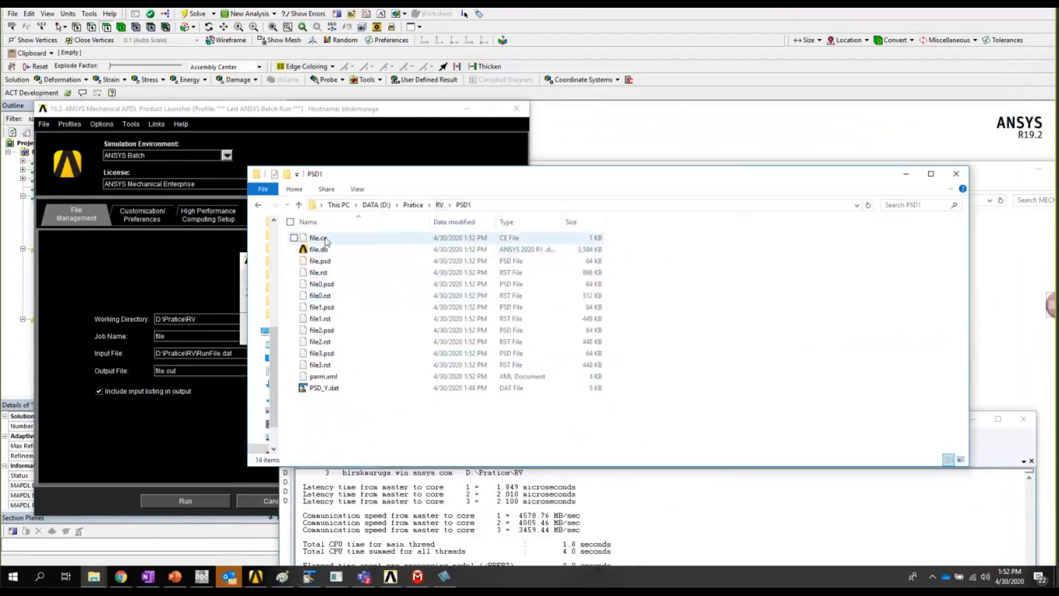
click(323, 274)
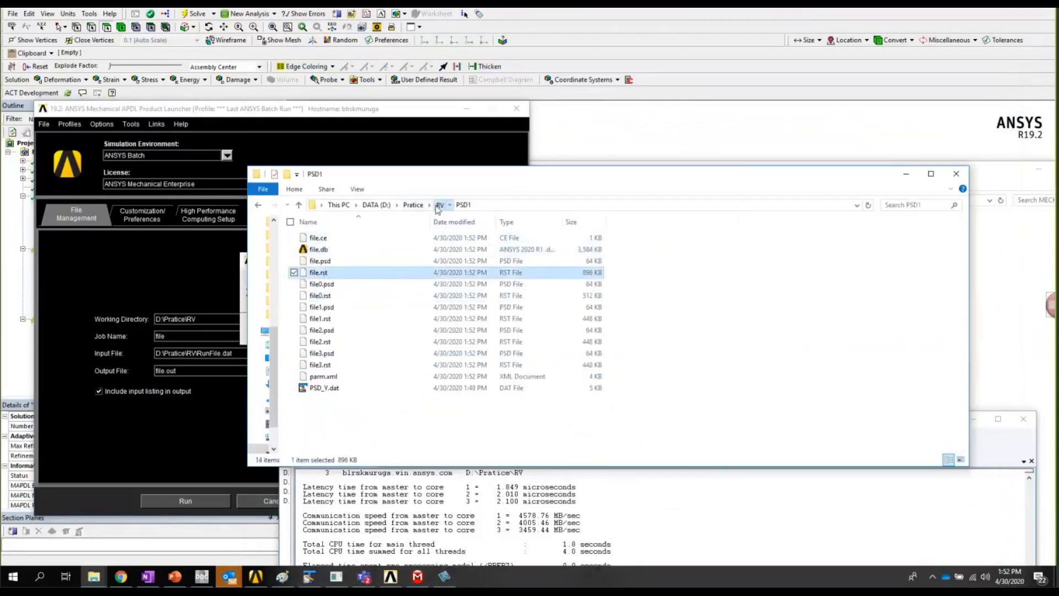
click(440, 205)
double_click(324, 261)
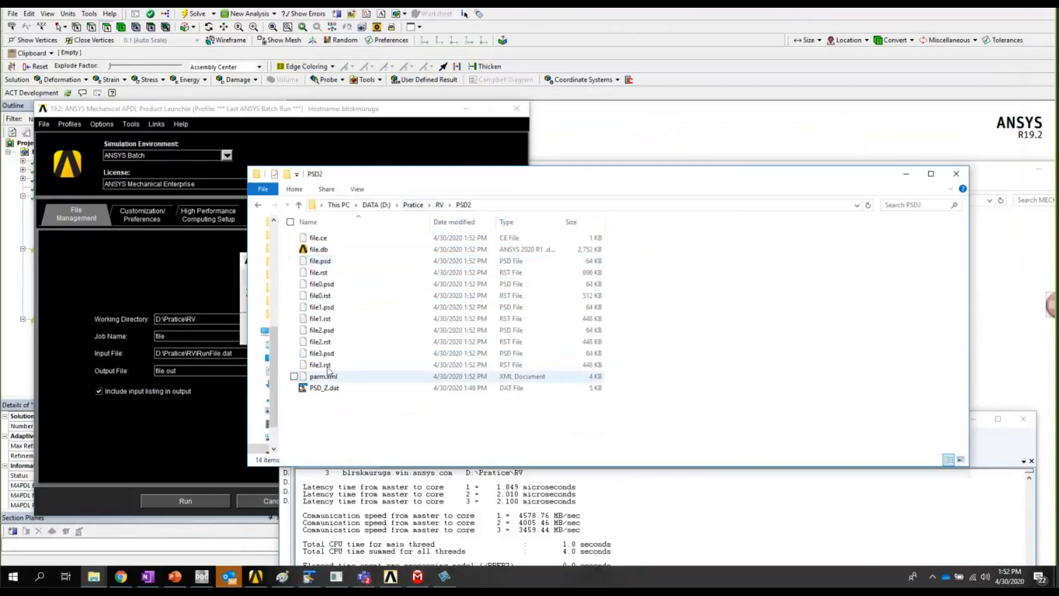
click(466, 111)
click(439, 205)
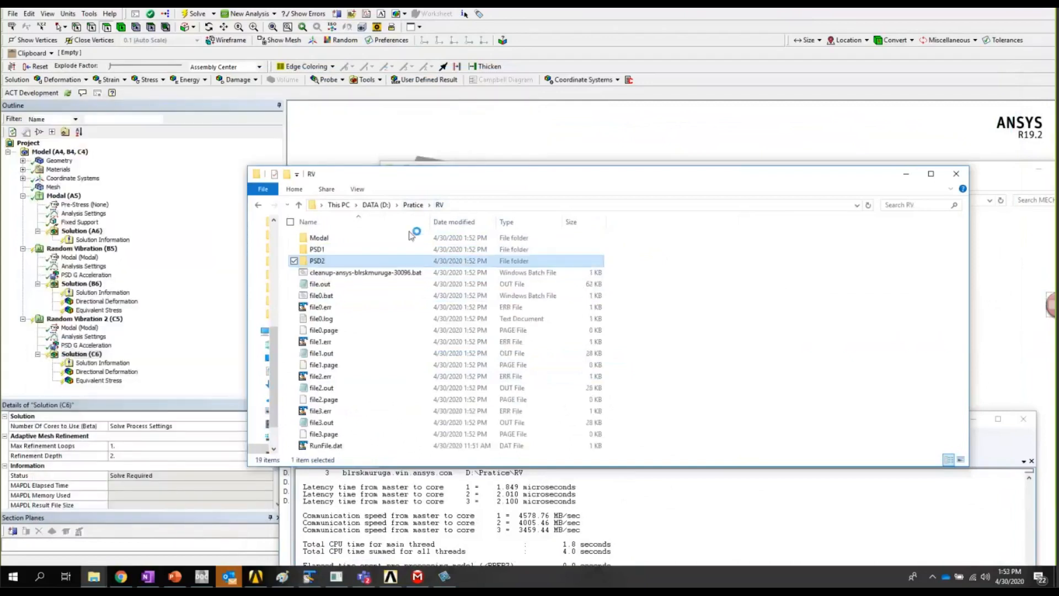
Check file.rst in the Modal folder once more, and then the one in PSD1.
double_click(326, 239)
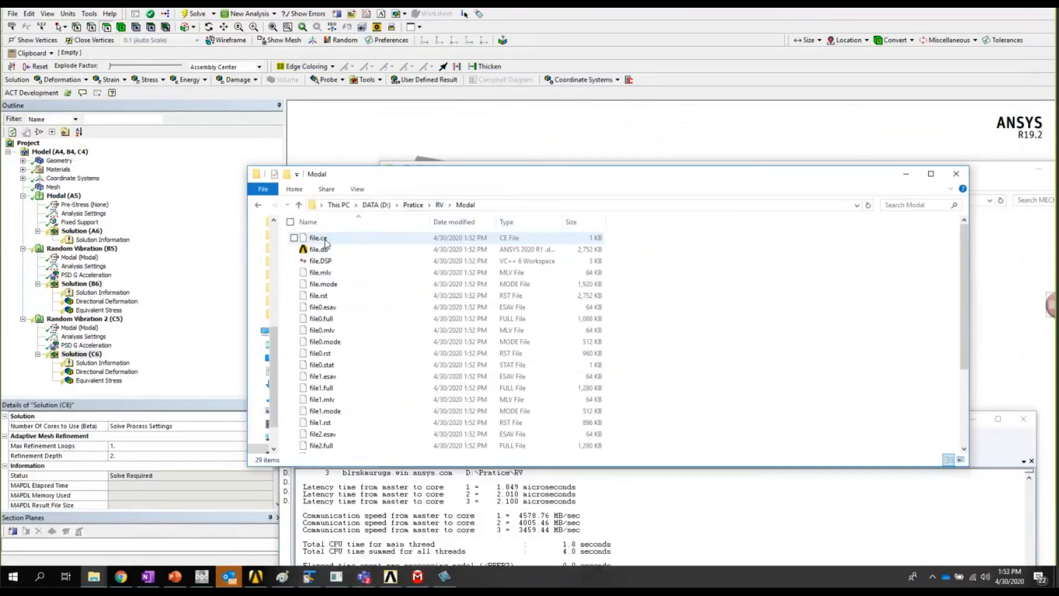
click(329, 298)
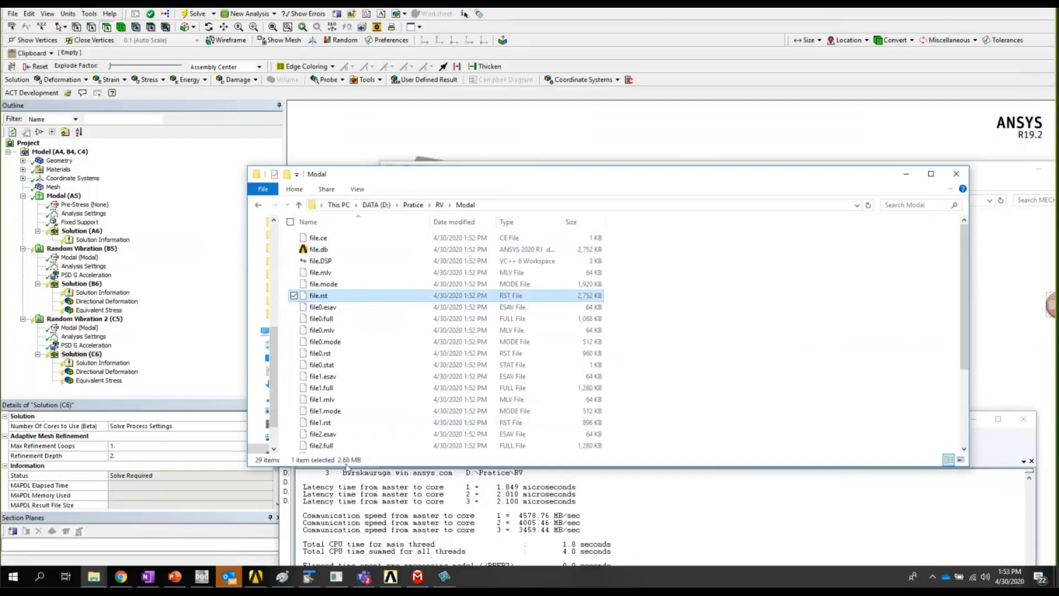
click(440, 205)
double_click(329, 253)
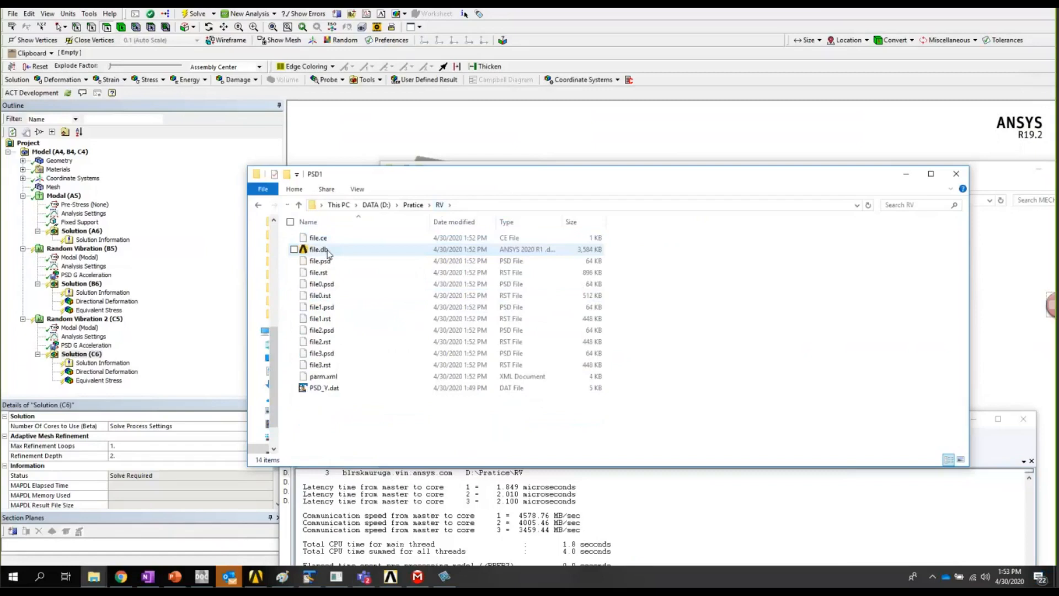
click(329, 273)
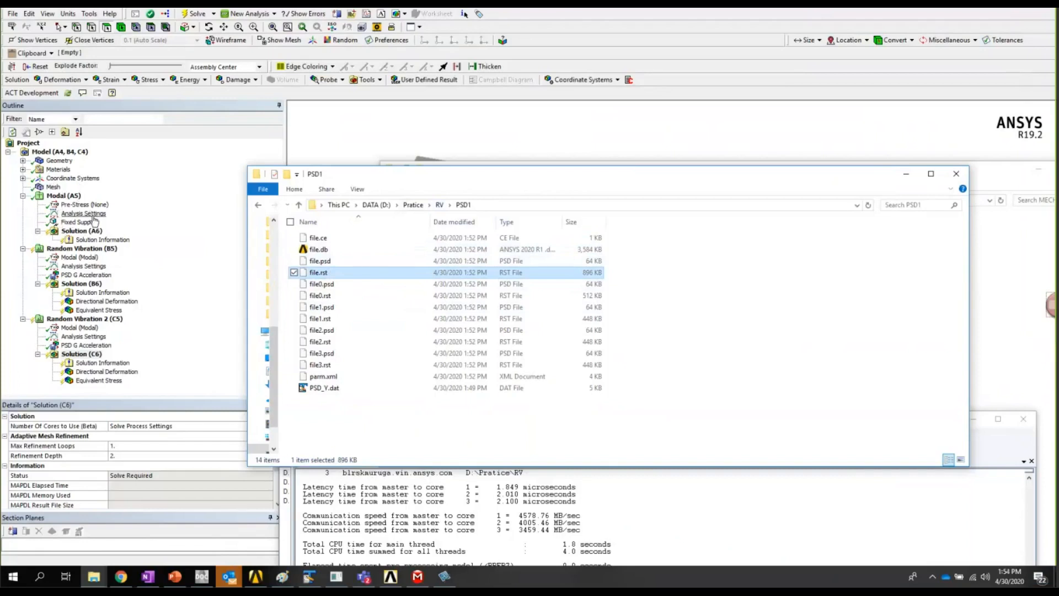
Copy file.rst from the PSD2 folder into the solver files directory (SYS-2\MECH) of Random Vibration 2's Solution (C6).
right_click(75, 356)
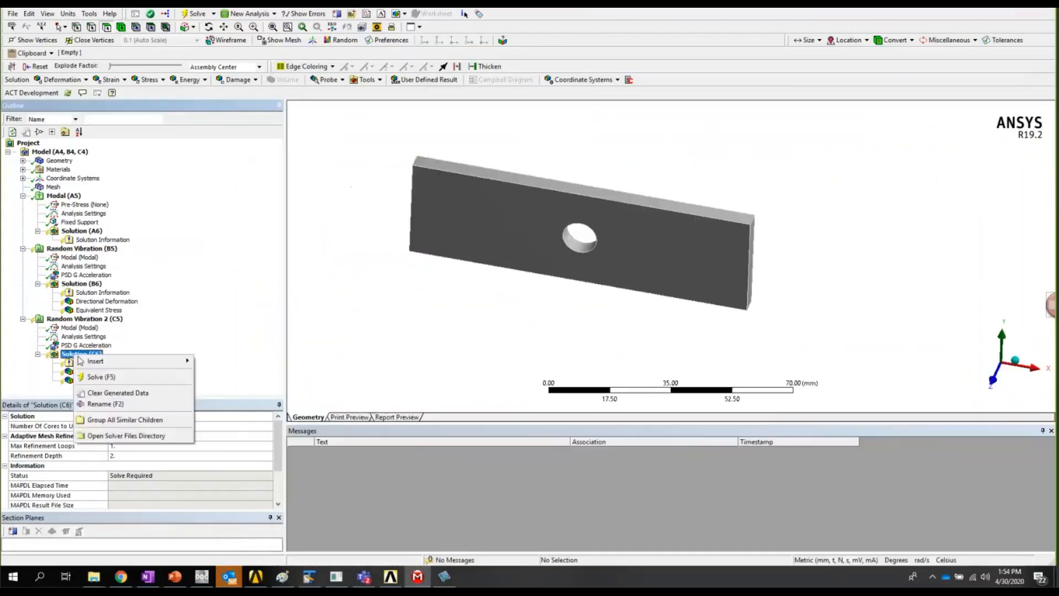
click(115, 435)
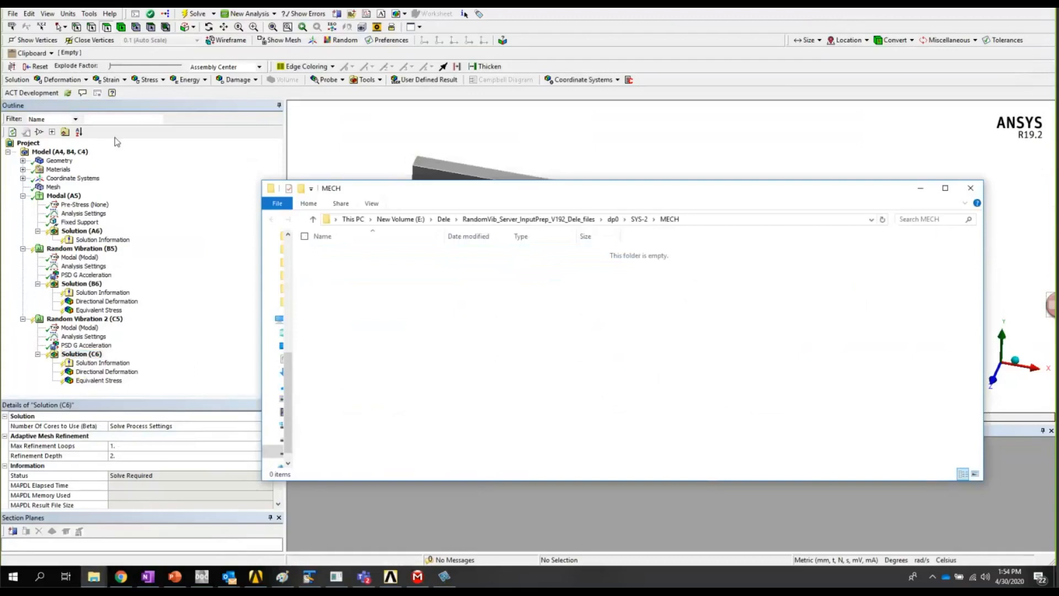
drag(447, 188, 165, 133)
click(94, 579)
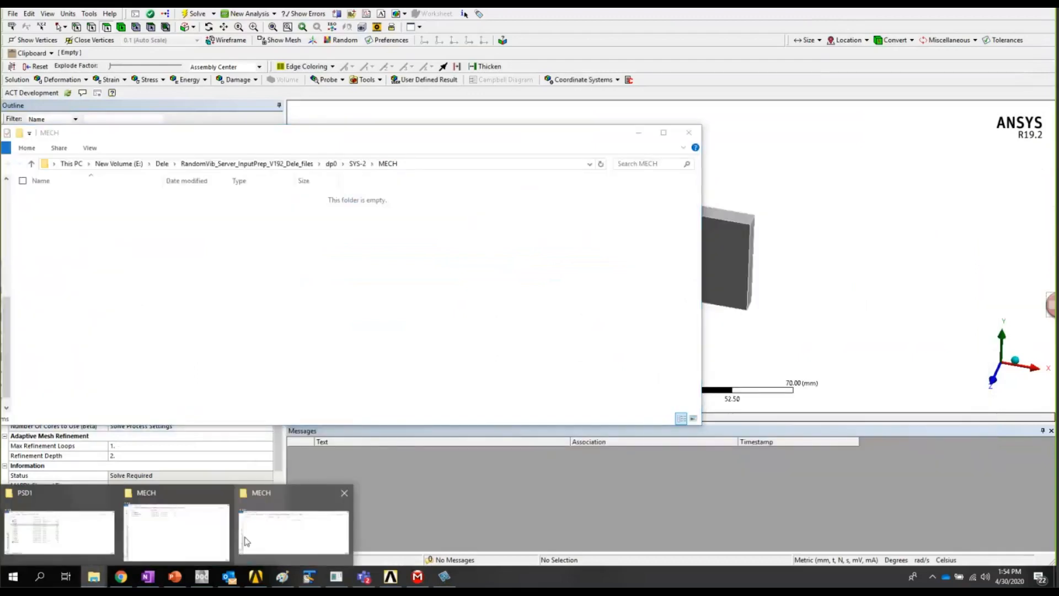
click(95, 530)
click(440, 204)
click(331, 274)
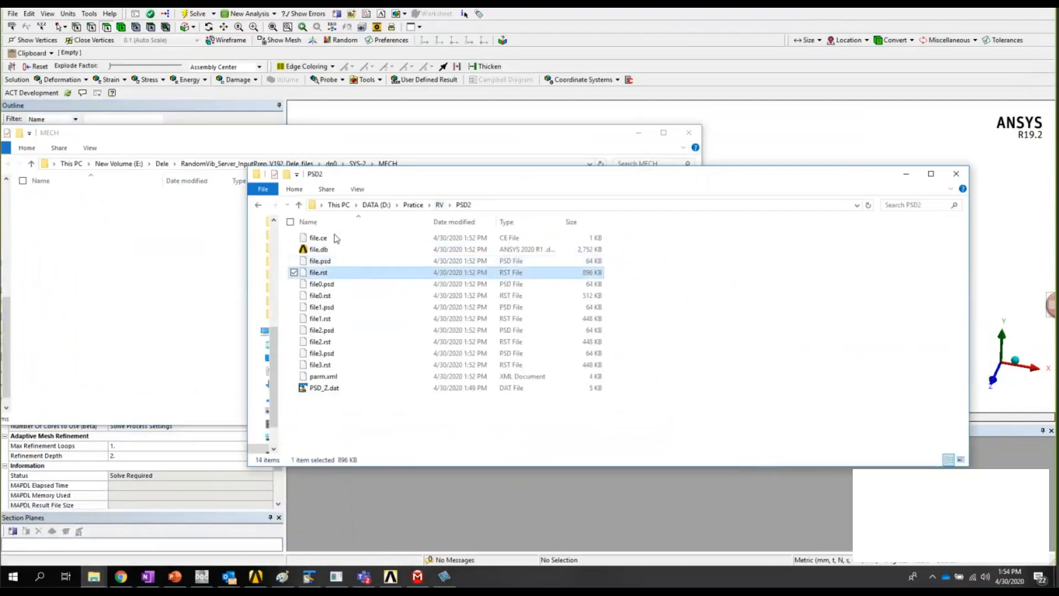
click(357, 335)
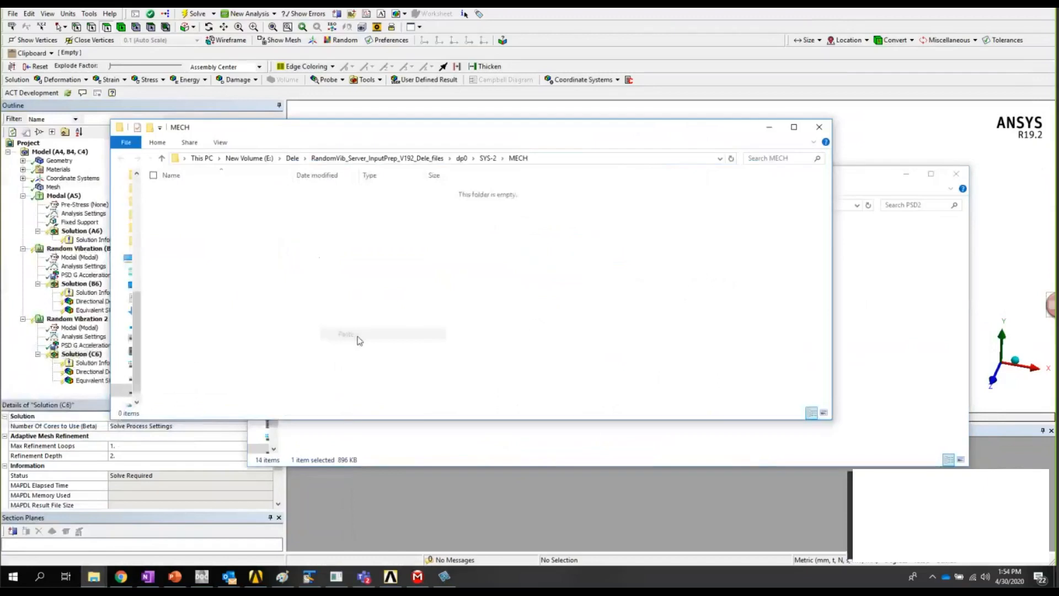
Read the result file file.rst from SYS-2\MECH into Solution (C6), using the path copied from its folder, and accept the import settings.
click(534, 157)
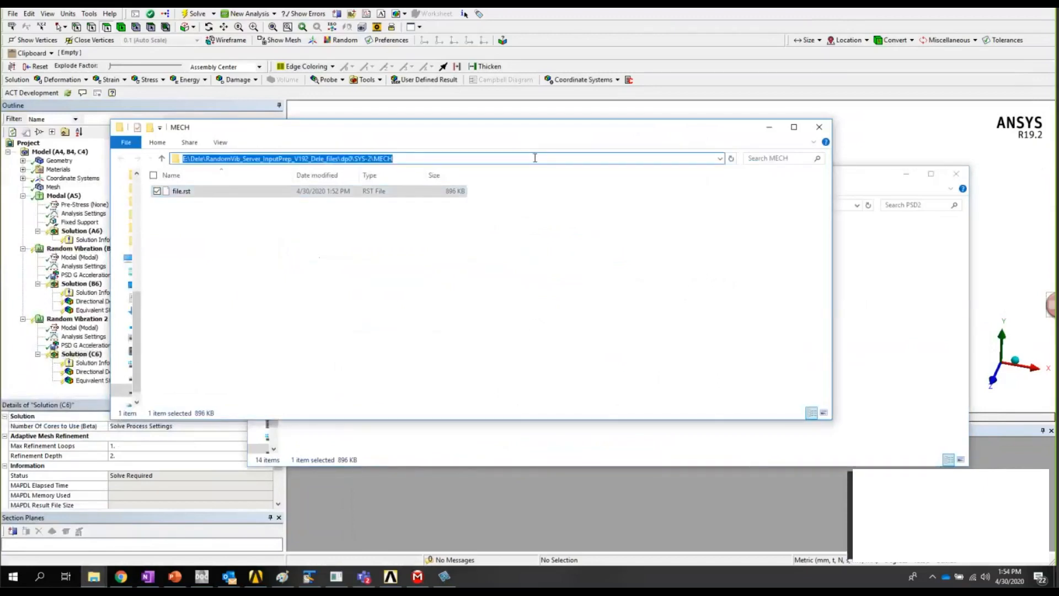
click(238, 10)
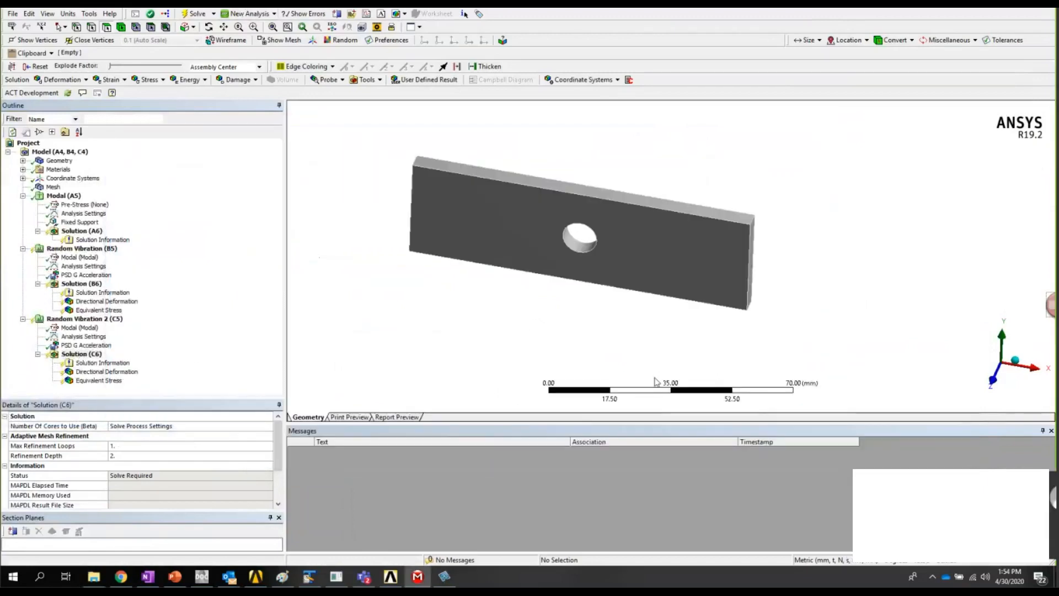
click(82, 354)
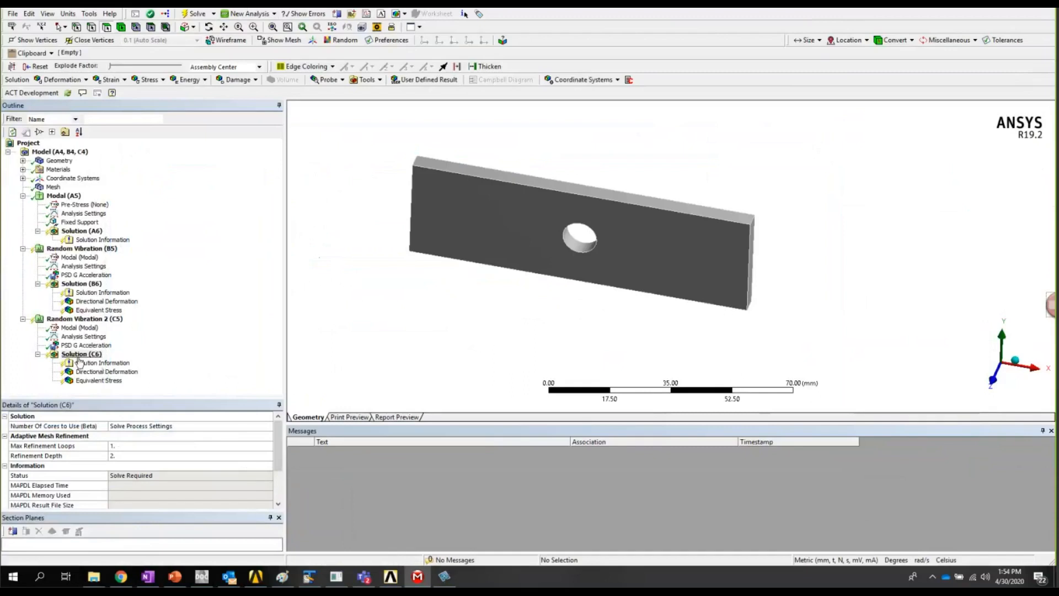
click(90, 13)
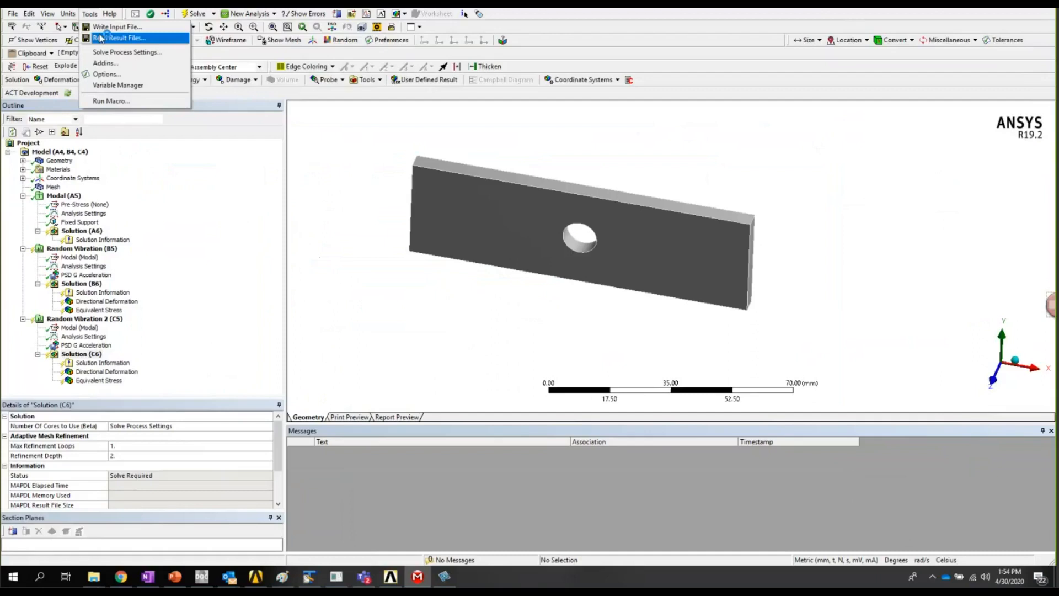
click(101, 38)
key(ctrl+v)
double_click(512, 367)
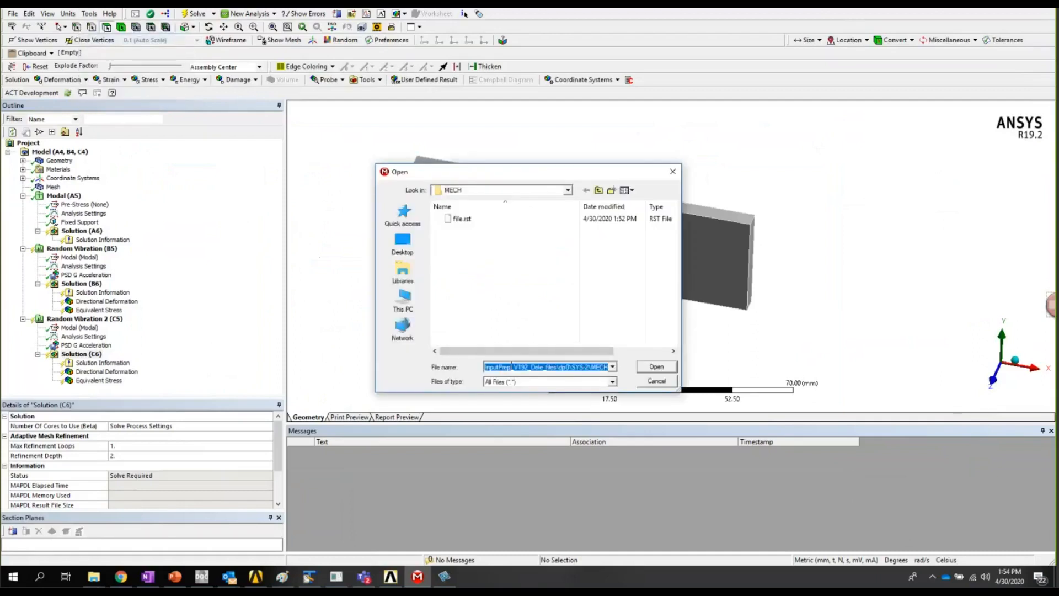
click(461, 221)
double_click(461, 220)
click(495, 269)
click(504, 333)
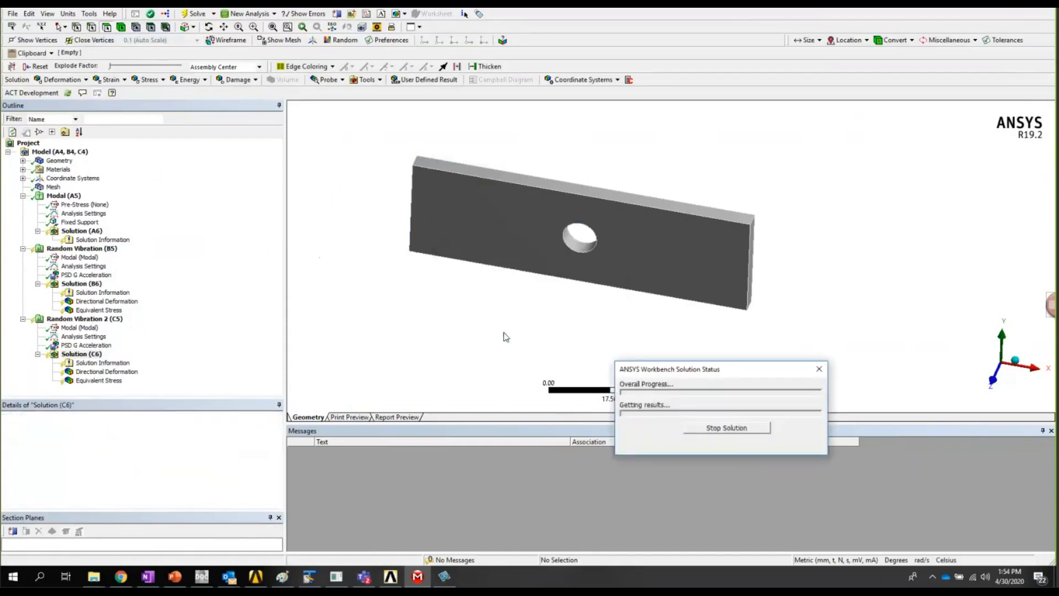
Display the Directional Deformation and Equivalent Stress results of Random Vibration 2.
click(107, 373)
click(107, 381)
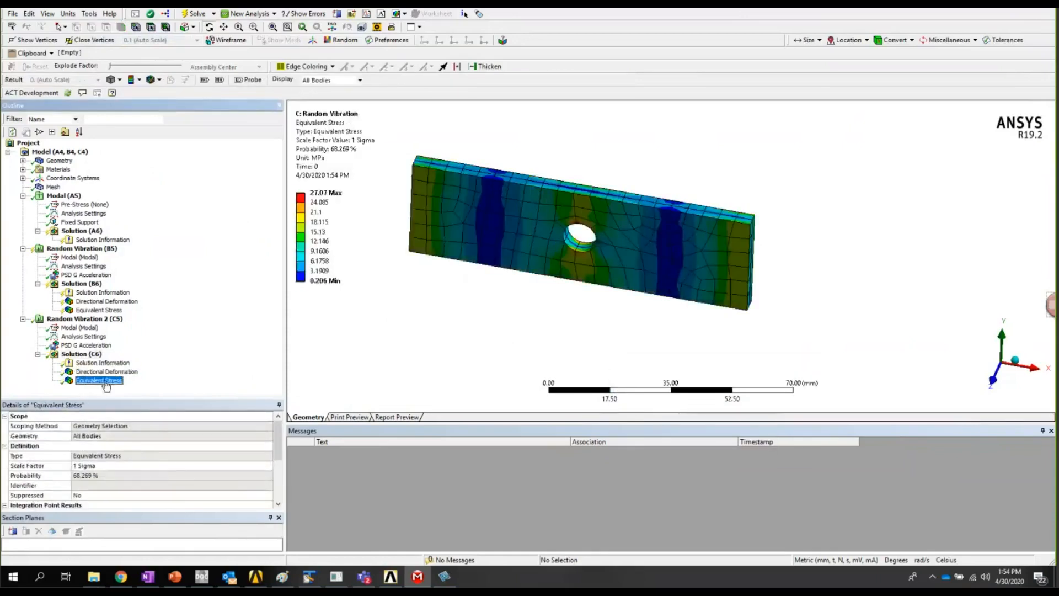
Open the solver files directory (SYS-1\MECH) of Random Vibration's Solution (B6) and clear its contents.
click(94, 576)
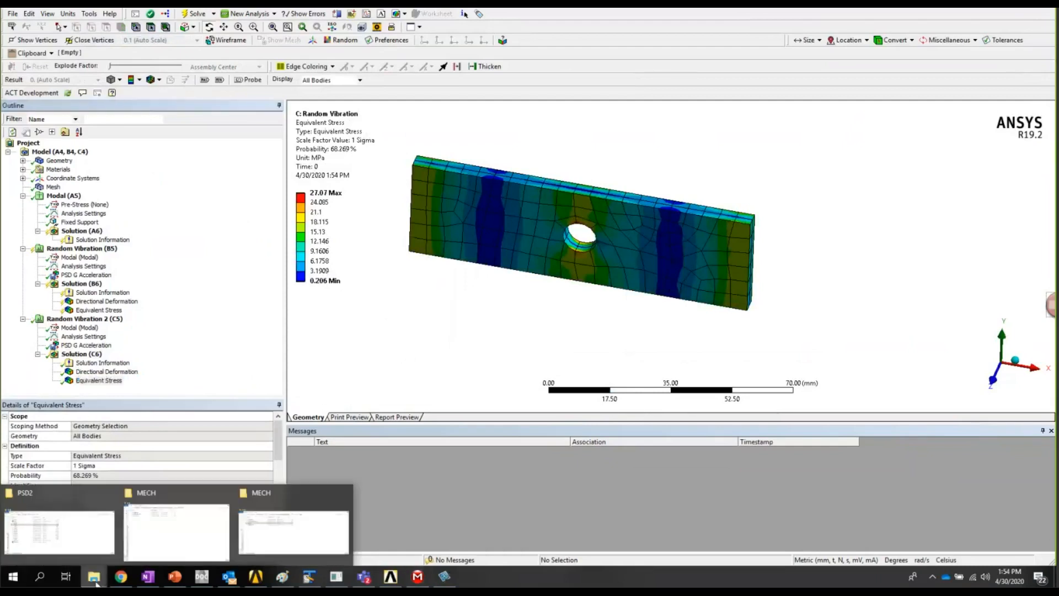
click(80, 284)
right_click(82, 284)
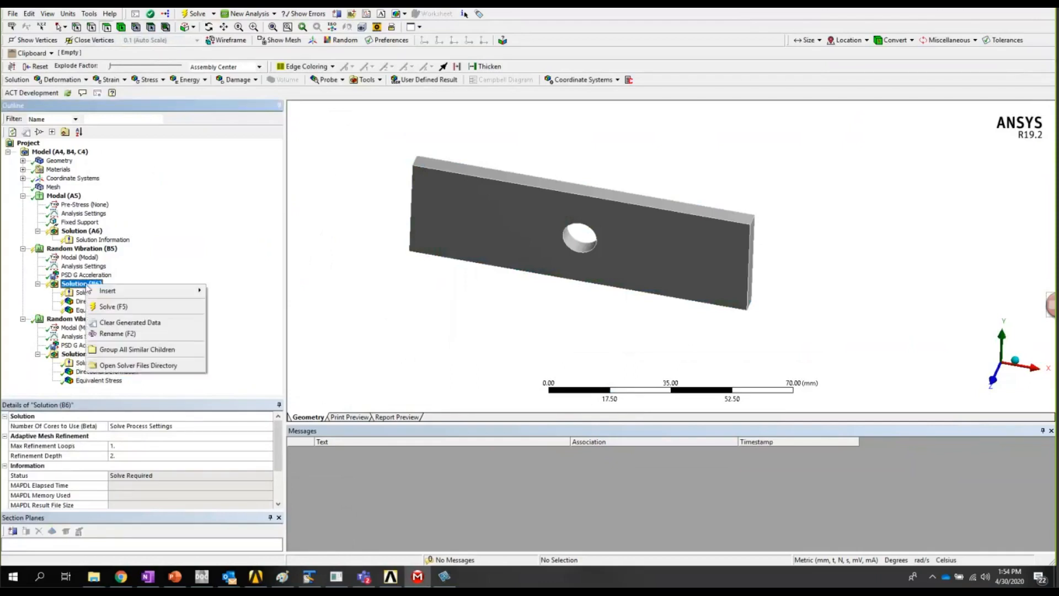
click(131, 366)
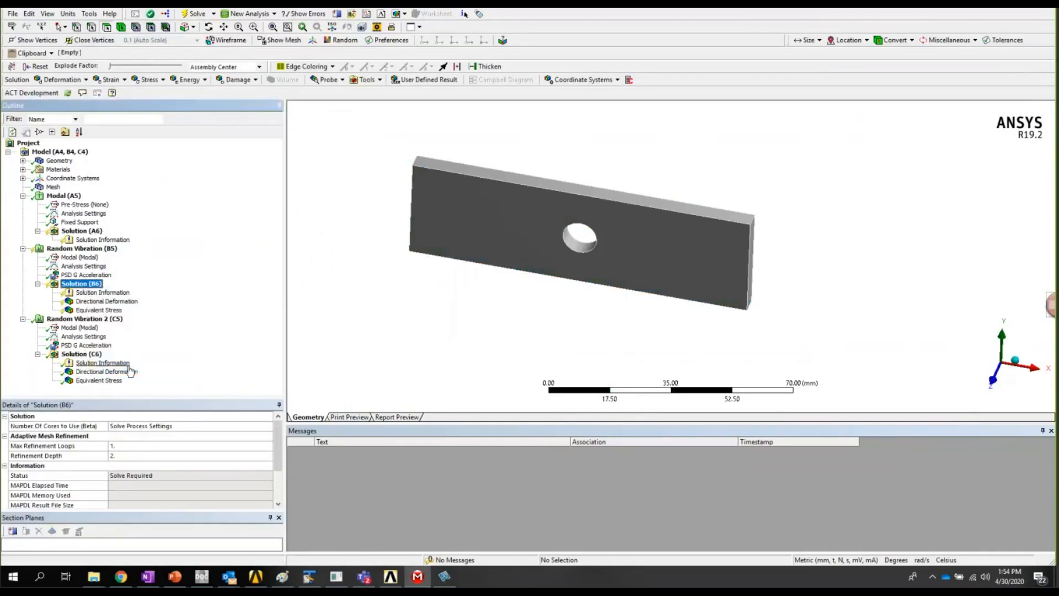
key(ctrl+a)
key(Delete)
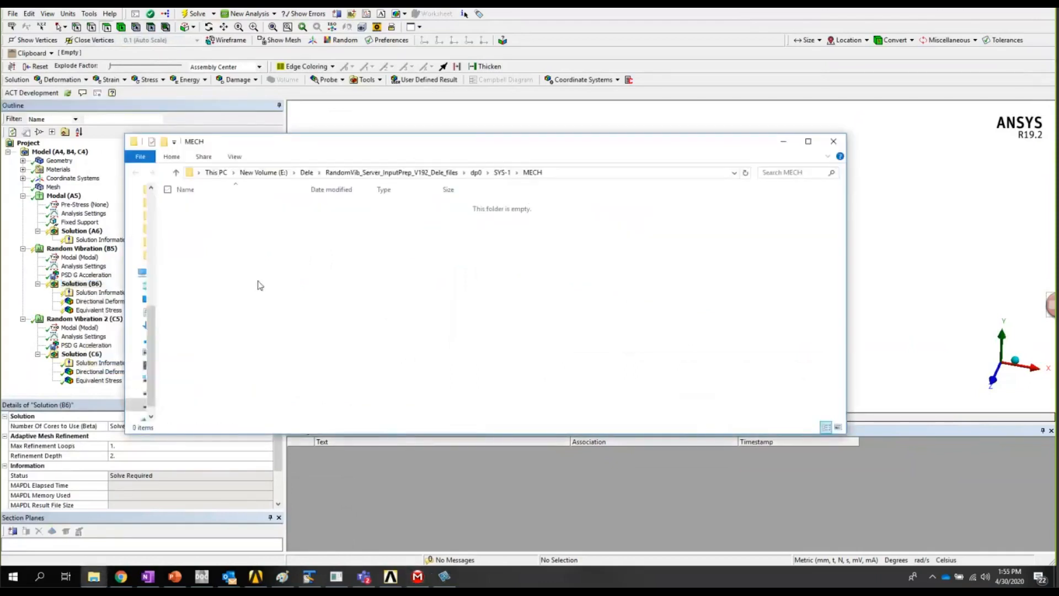
Copy file.rst from the PSD1 folder into the SYS-1\MECH solver directory.
mouse_move(96, 573)
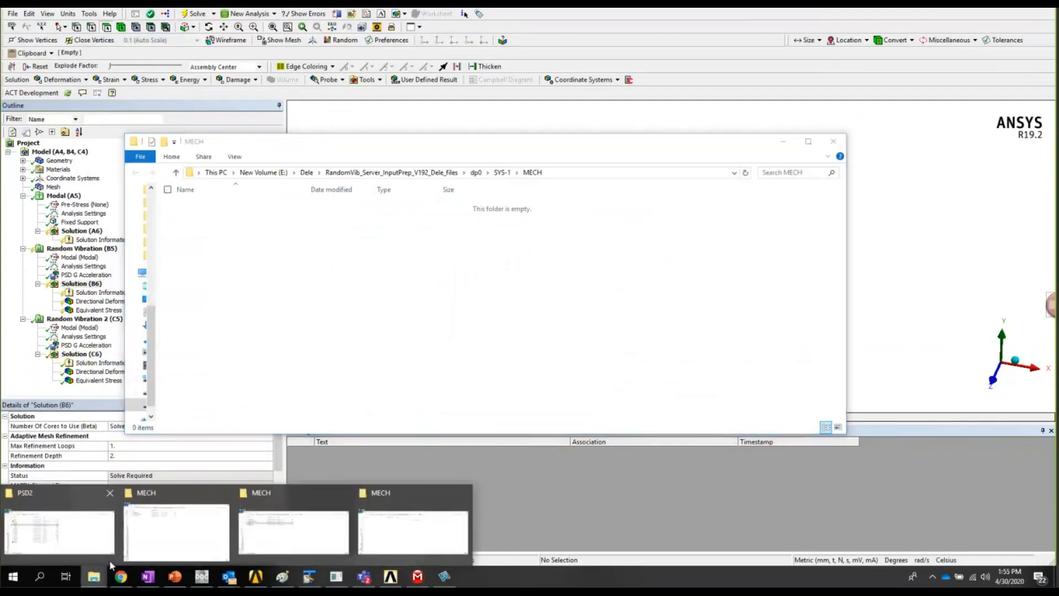
click(53, 526)
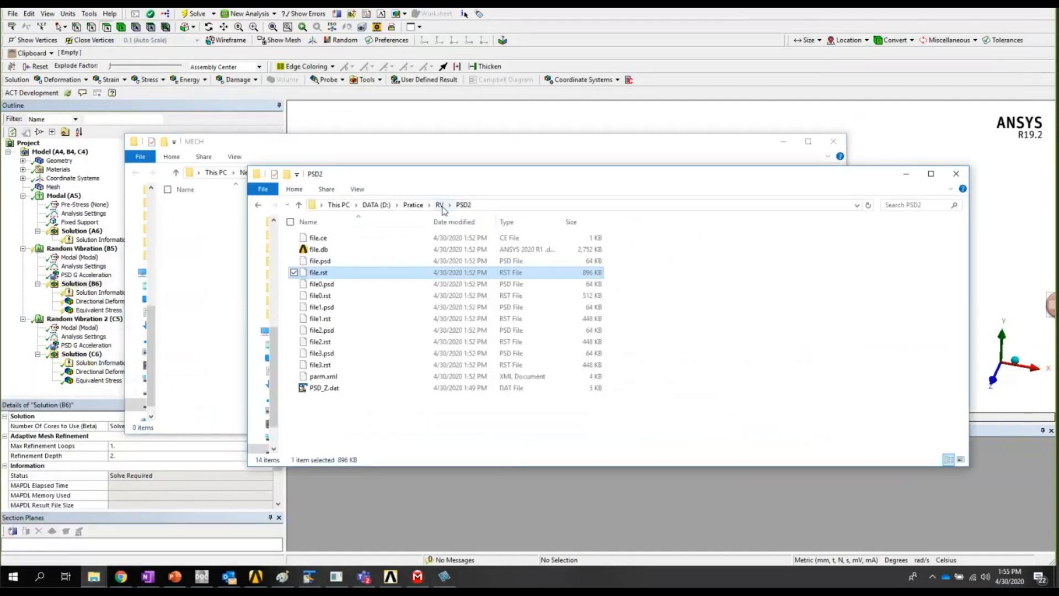
click(439, 204)
double_click(325, 249)
right_click(214, 295)
click(243, 367)
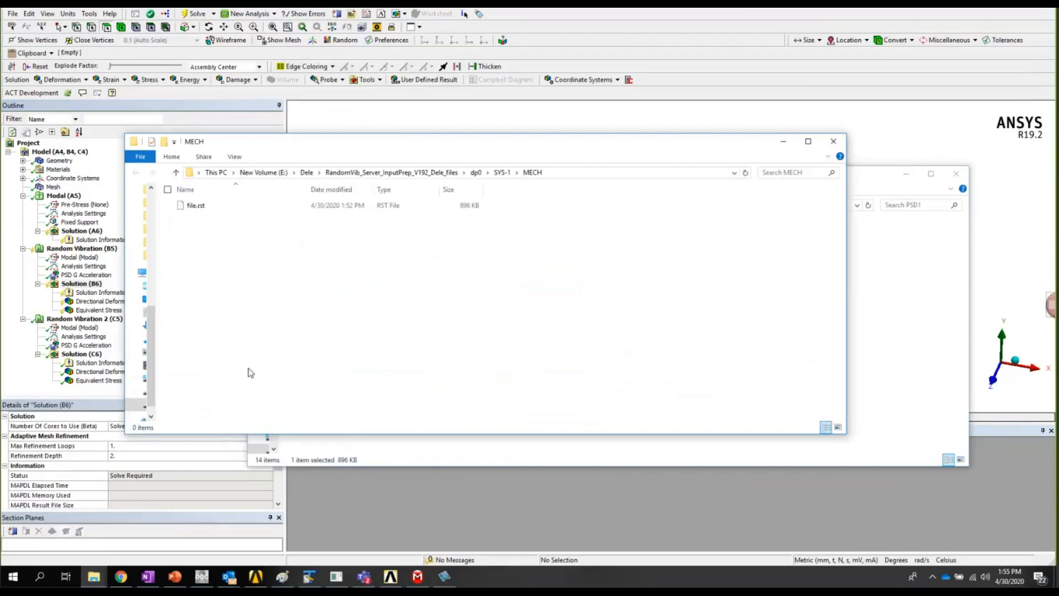
Read the result file file.rst from SYS-1\MECH into Solution (B6), using the path copied from its folder, and accept the import settings.
click(571, 171)
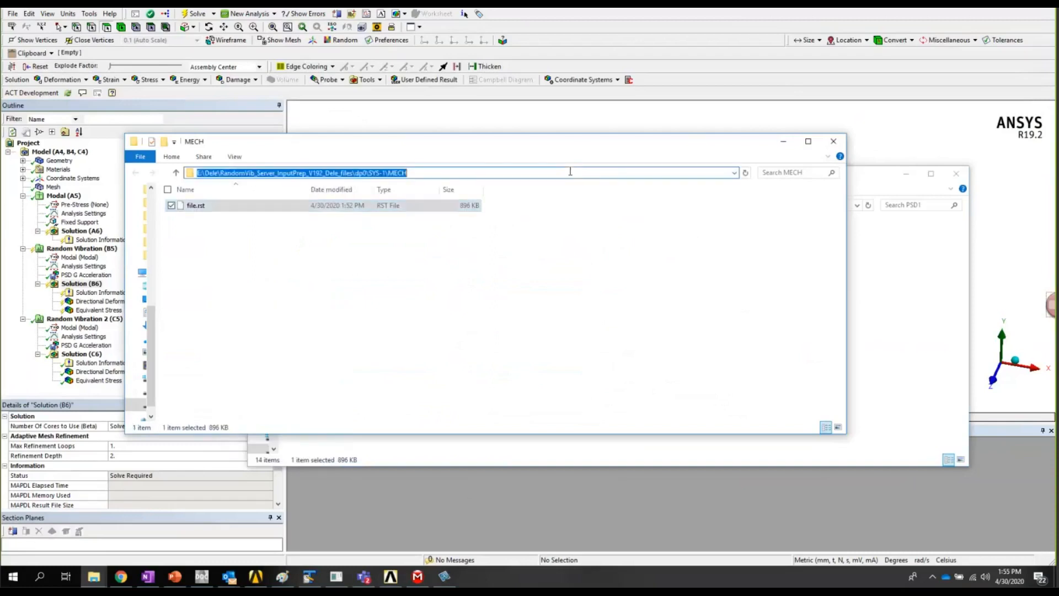
click(84, 288)
click(90, 13)
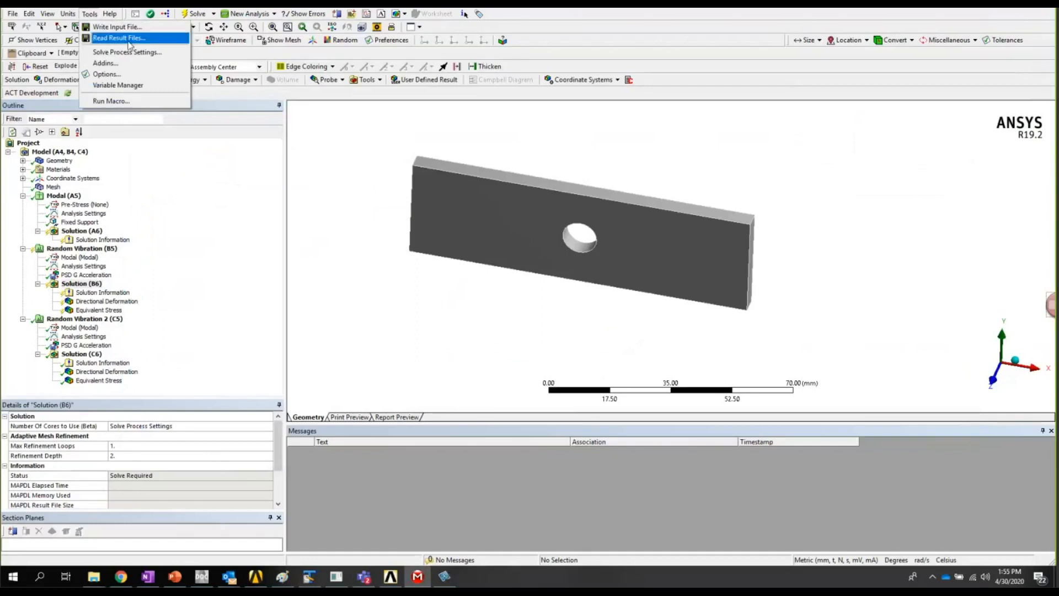
click(129, 40)
click(457, 220)
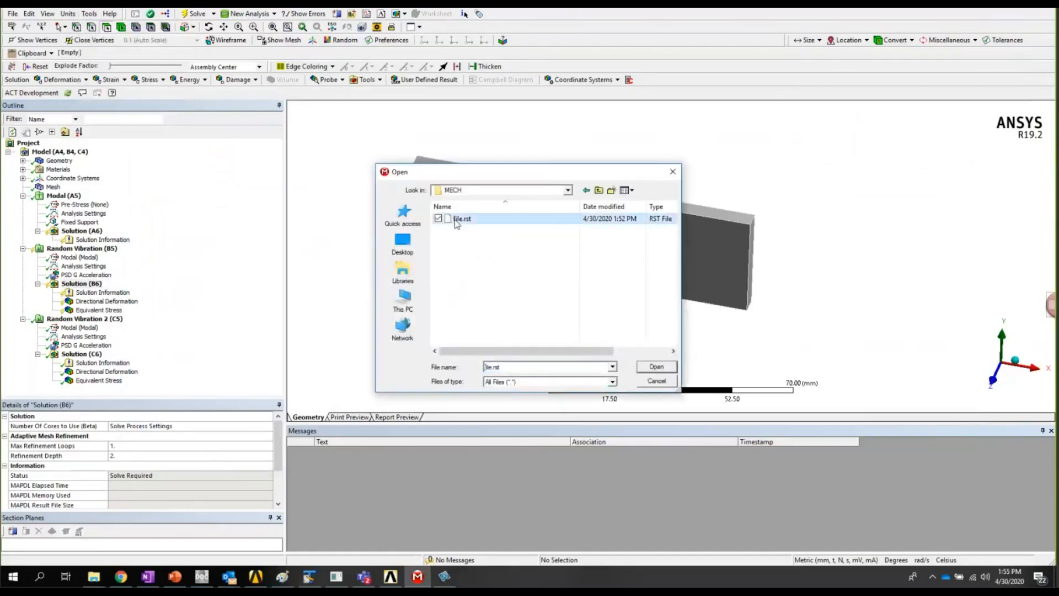
double_click(458, 220)
click(504, 331)
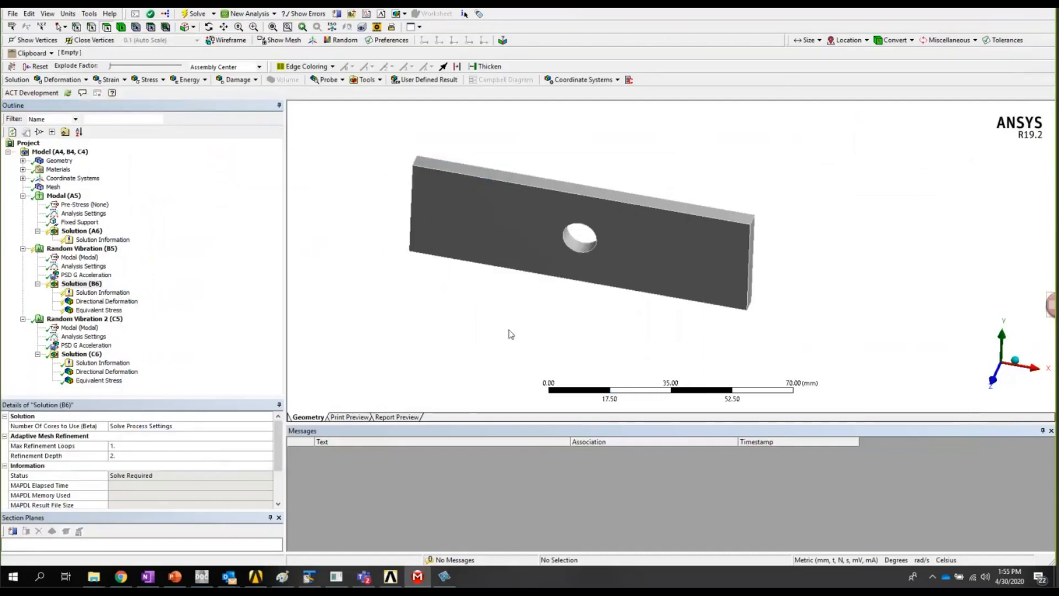
Display the Directional Deformation and Equivalent Stress results of Random Vibration under Solution (B6).
click(102, 303)
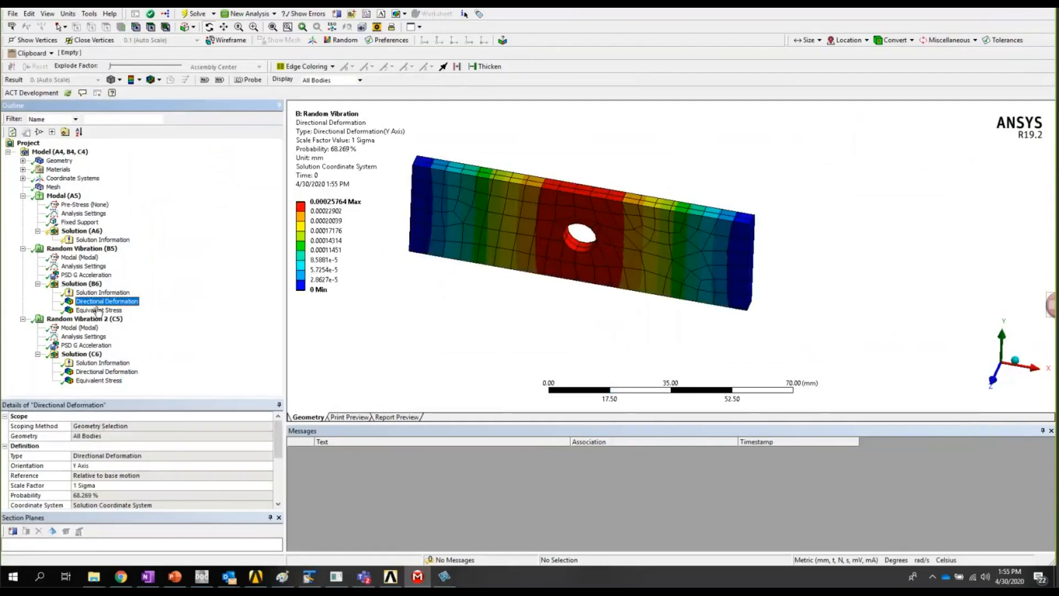
click(98, 311)
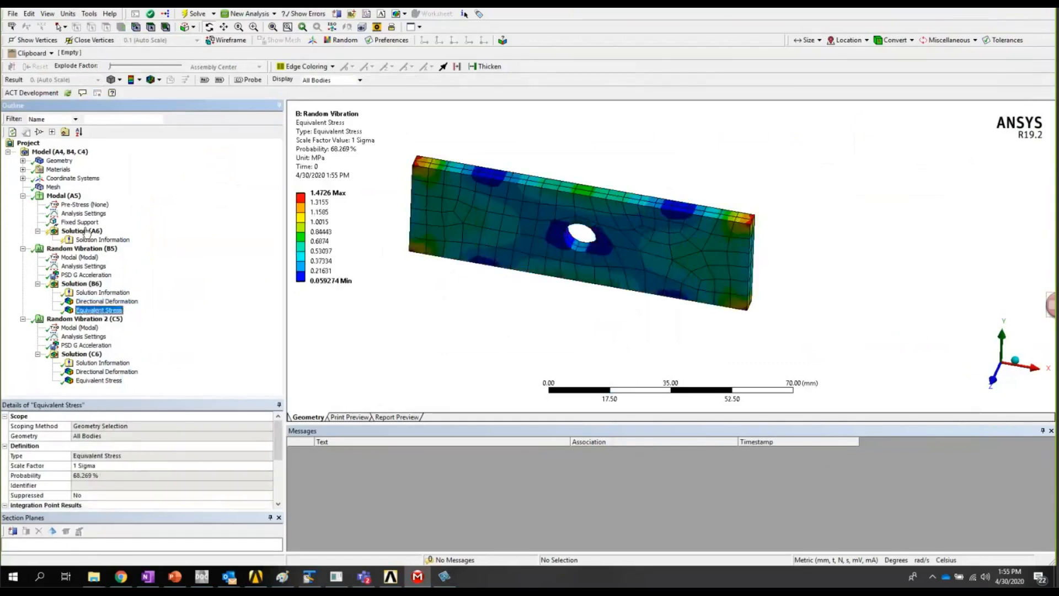
Set the Strain output control to No in the Modal (A5) Analysis Settings and expand the Analysis Data Management details.
click(83, 230)
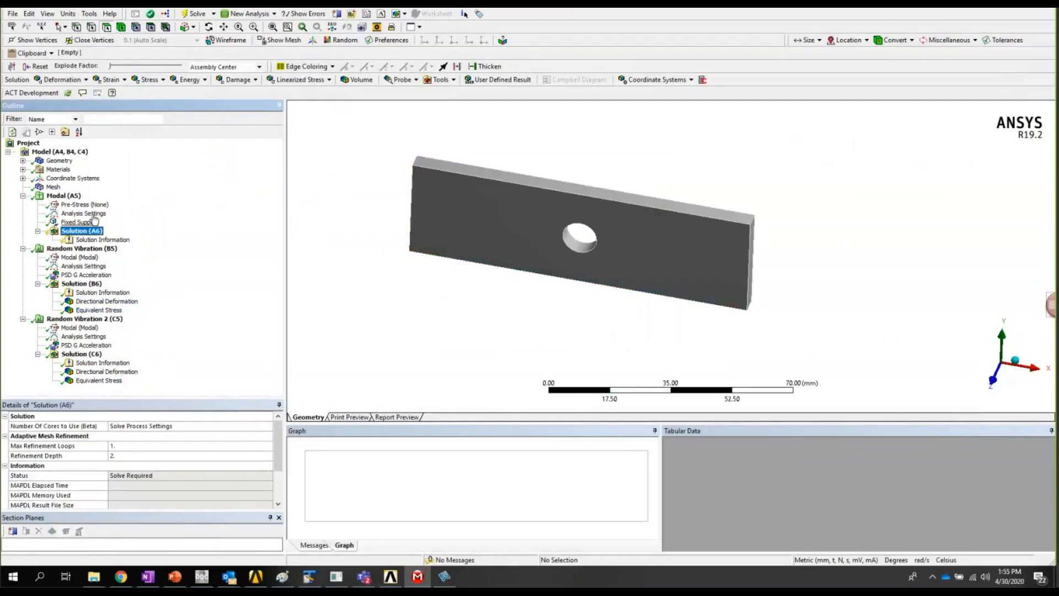
click(92, 215)
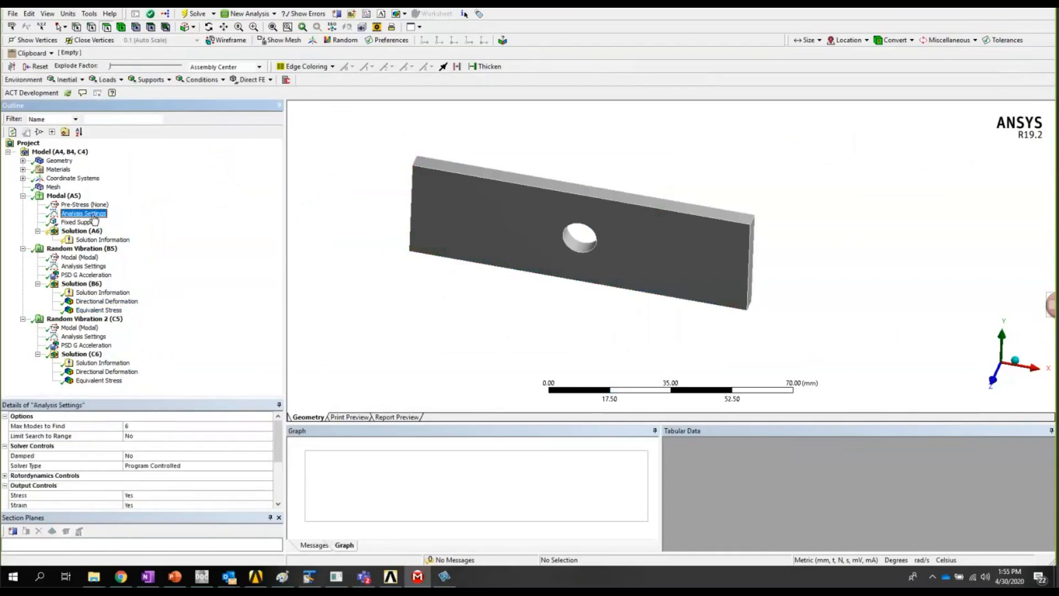
drag(175, 379, 184, 286)
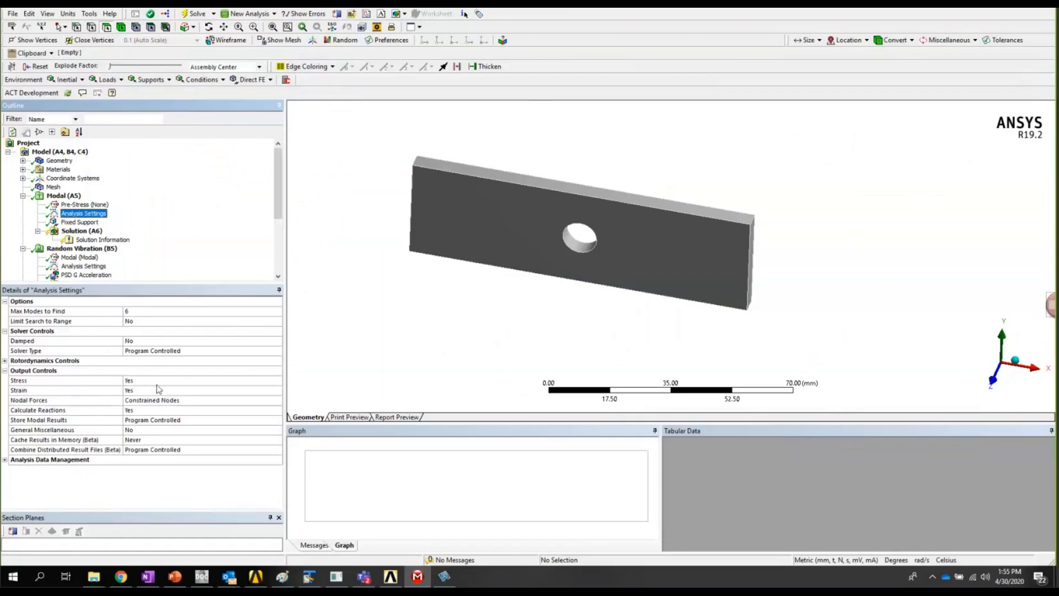
click(48, 392)
click(231, 390)
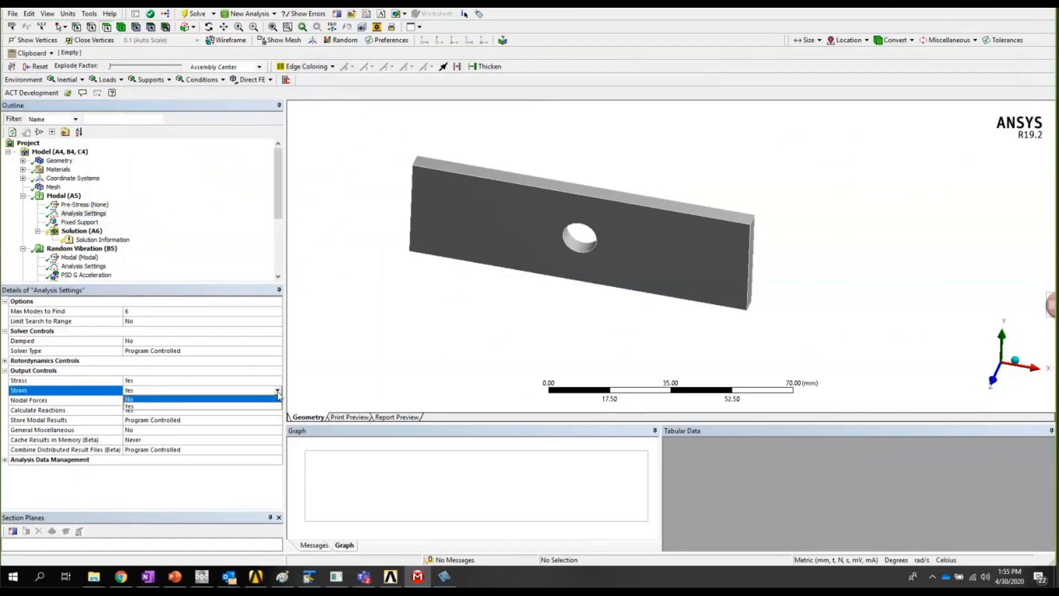
click(233, 401)
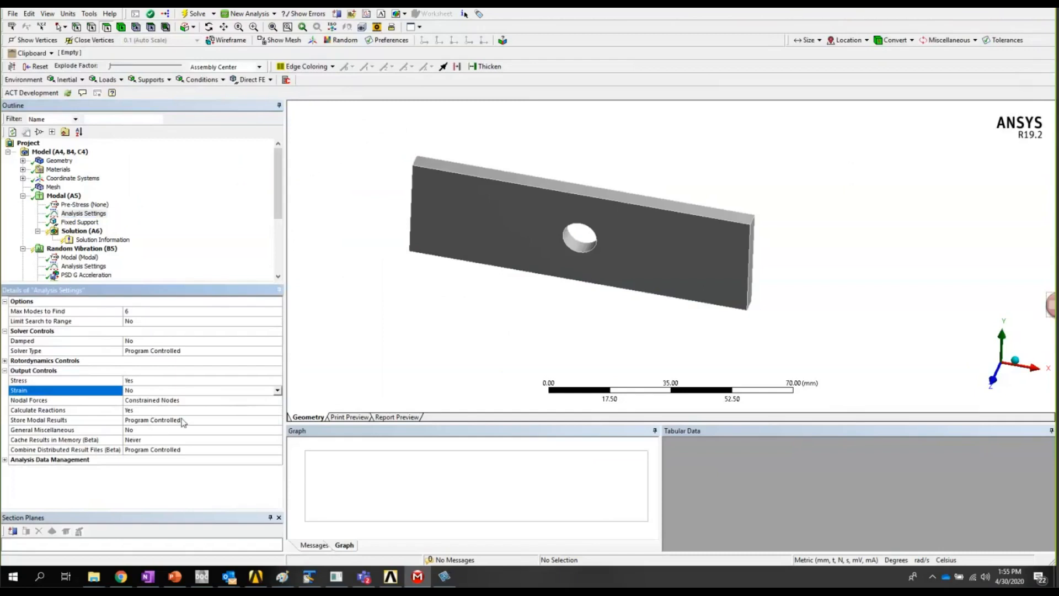
click(5, 459)
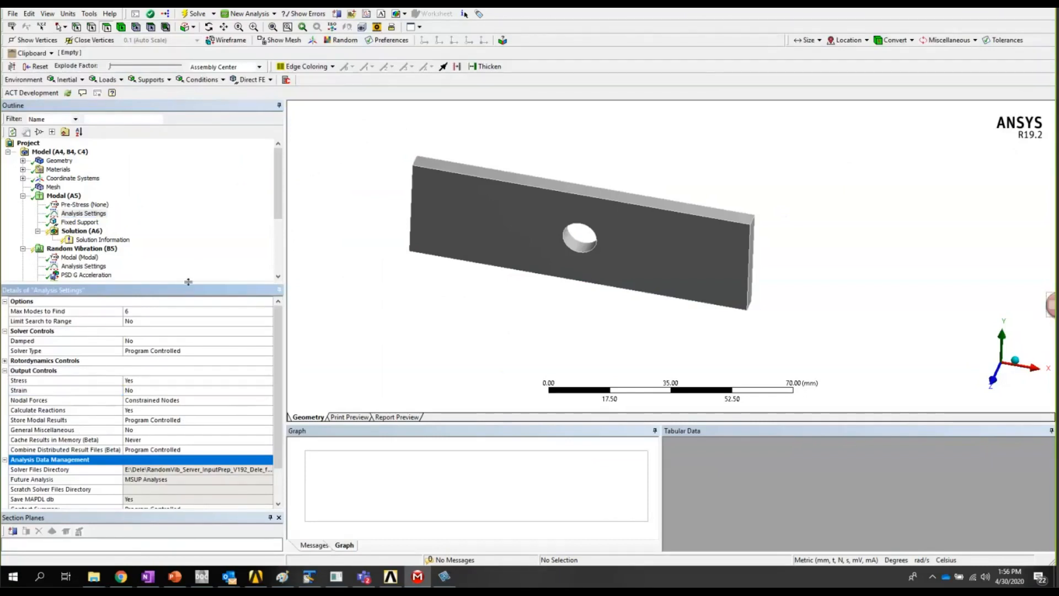
Review the Directional Deformation and Equivalent Stress of Random Vibration, plus the Equivalent Stress of Random Vibration 2.
drag(185, 288, 184, 379)
scroll(111, 334, down, 1)
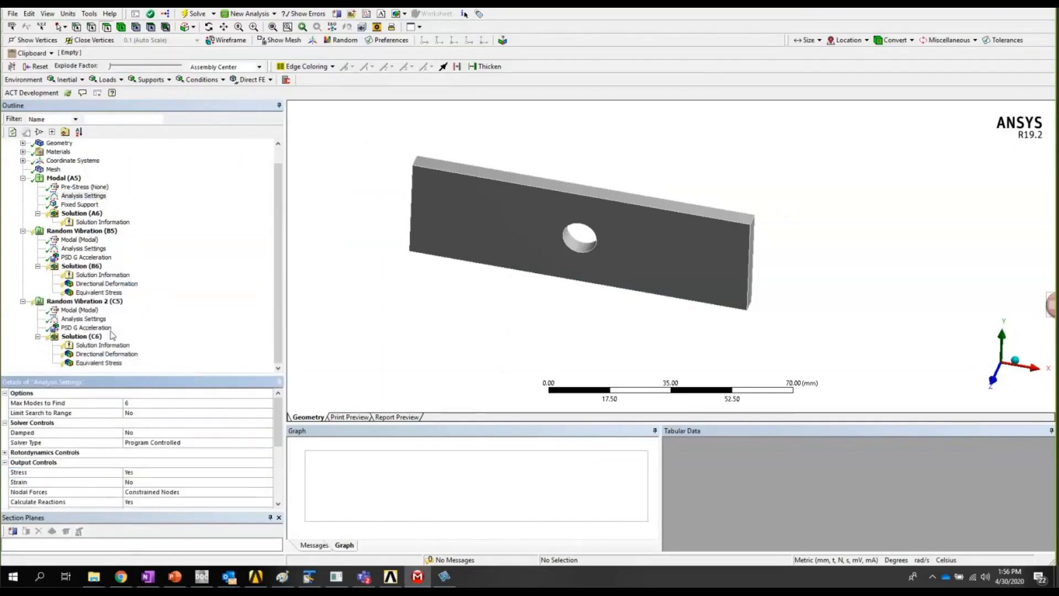
click(91, 284)
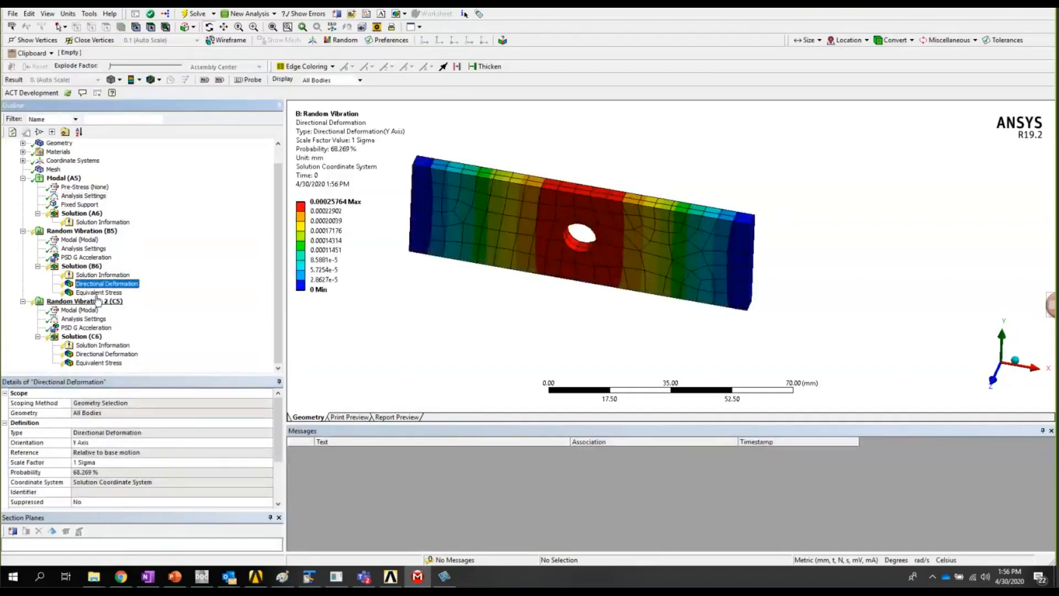
click(97, 293)
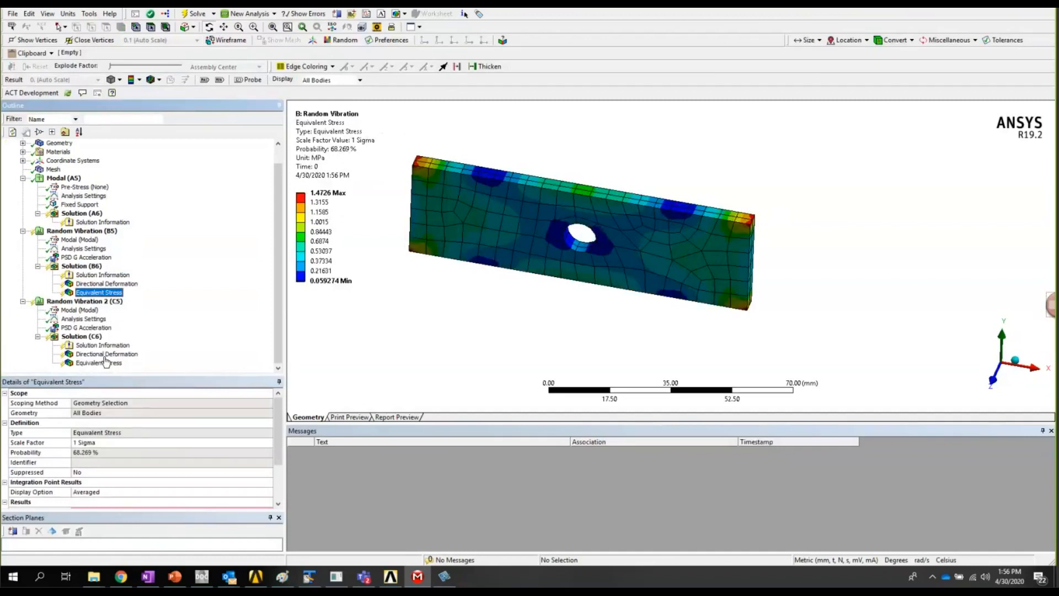
click(106, 362)
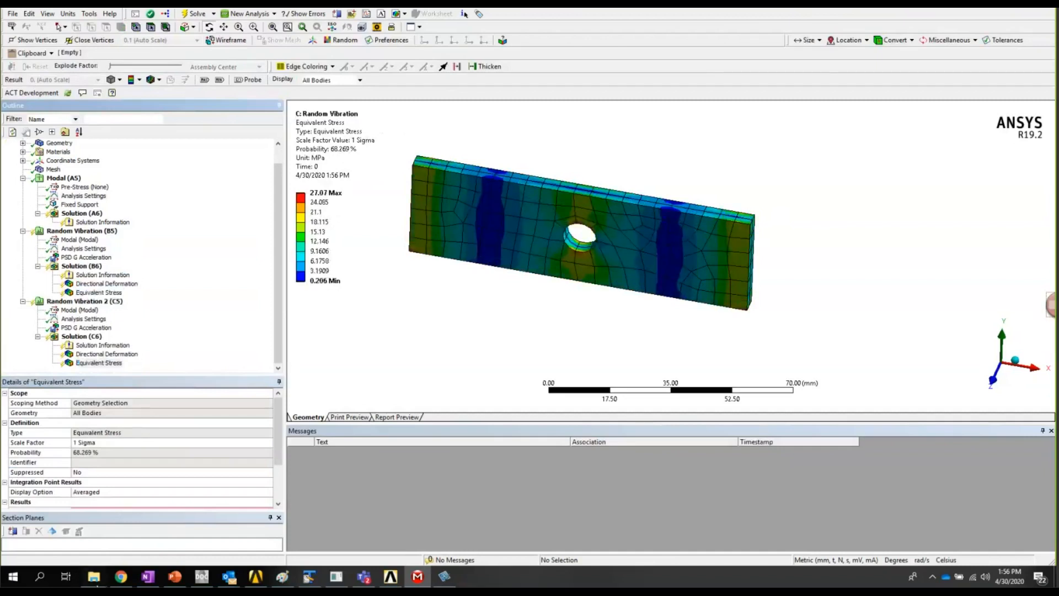
Switch to File Explorer to view the RV folder, compare it with RunFile.dat in TextPad, and open the PSD2 folder.
click(94, 576)
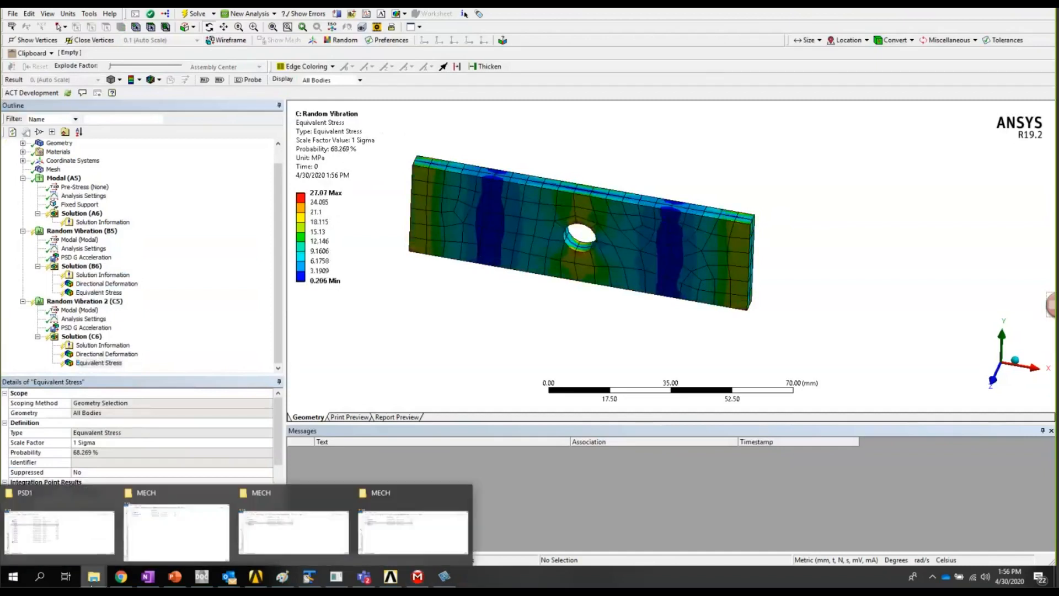
click(63, 555)
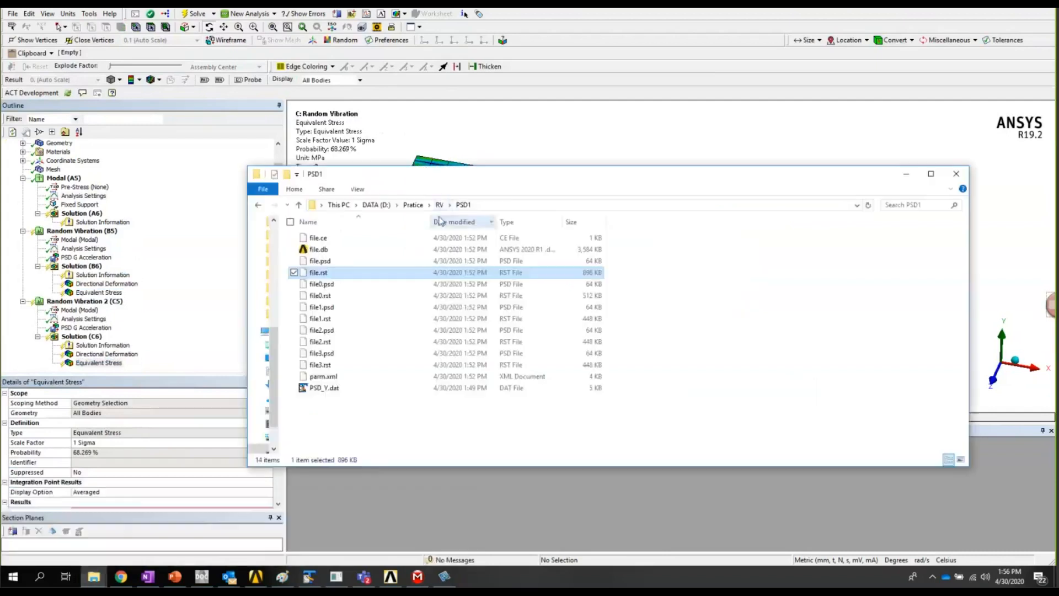
click(441, 205)
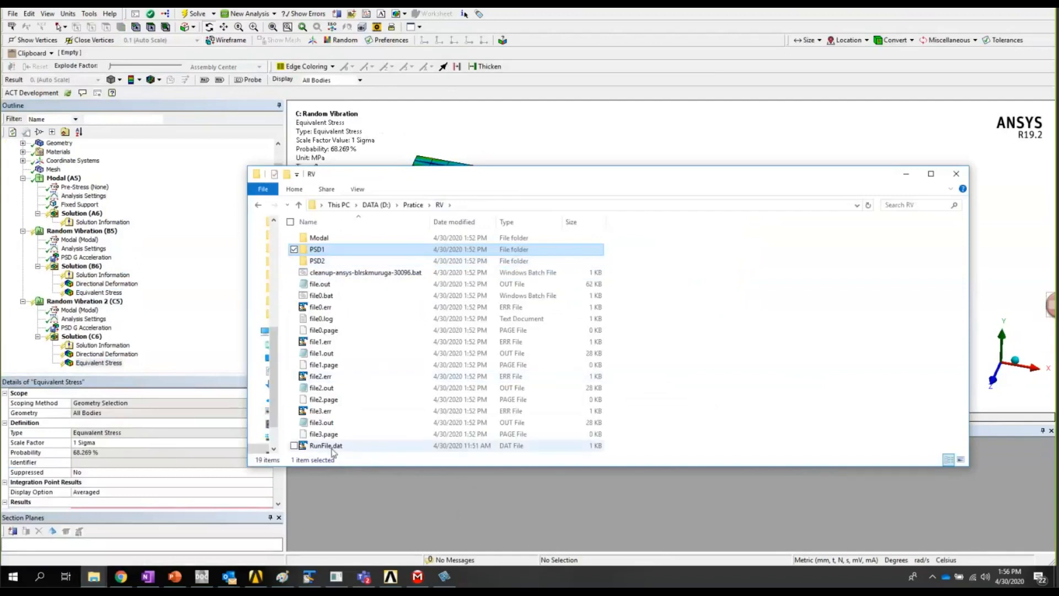
click(308, 577)
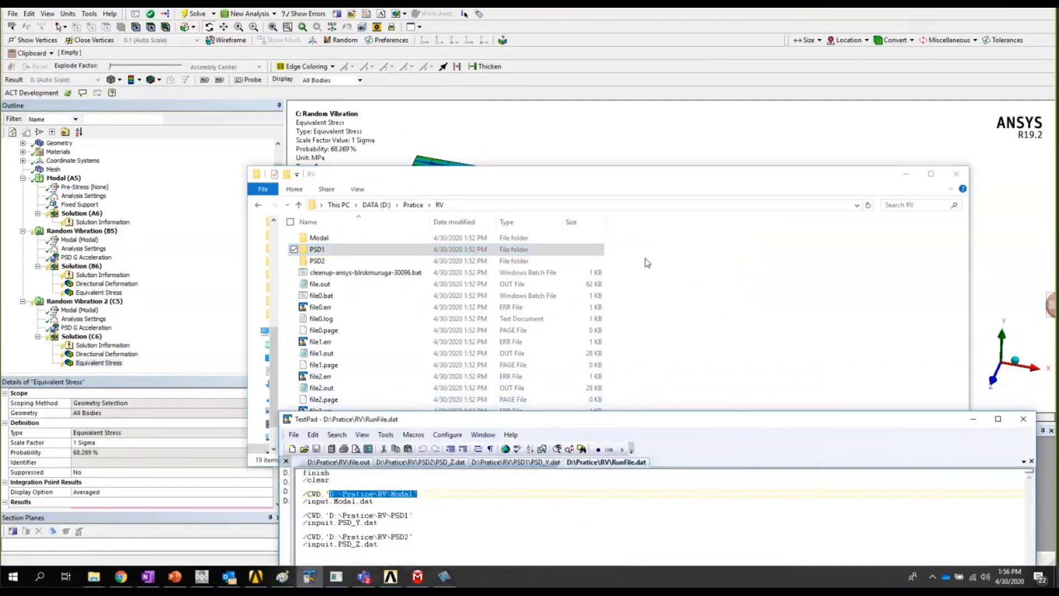
drag(423, 419, 565, 246)
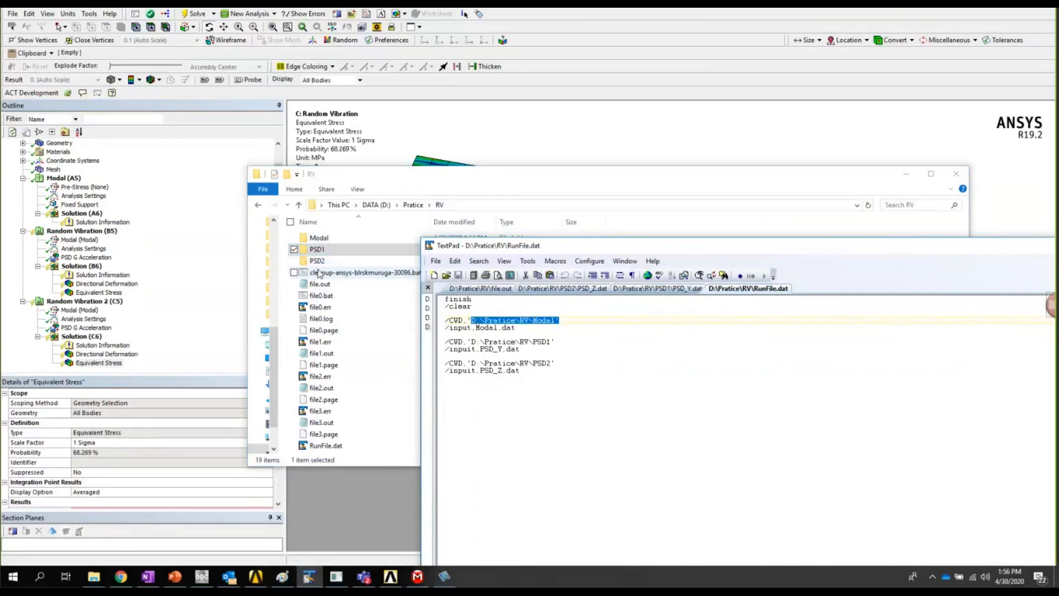
double_click(323, 261)
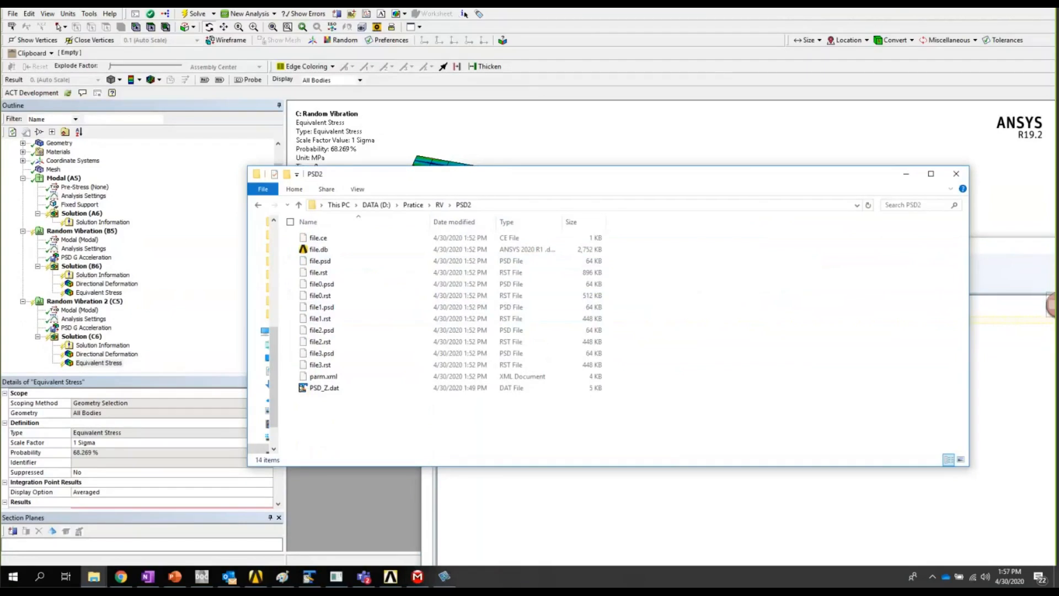
click(589, 10)
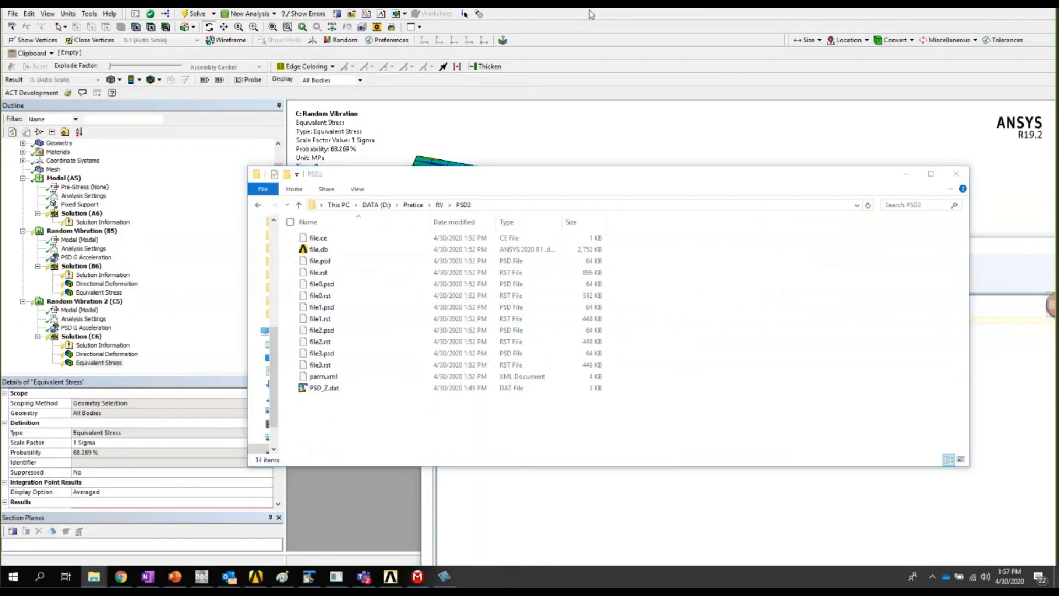